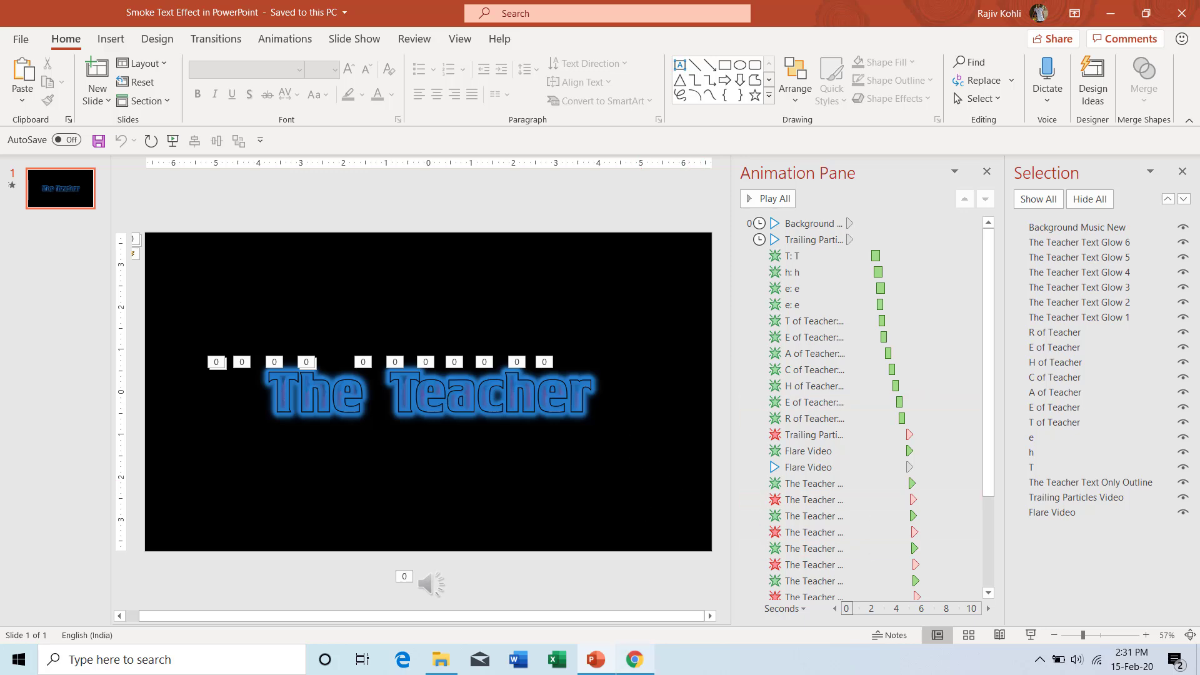
- Switch to Chrome, play the smoke text effect tutorial video on YouTube, and skim the written tutorial on The Teacher Point
left_click(637, 661)
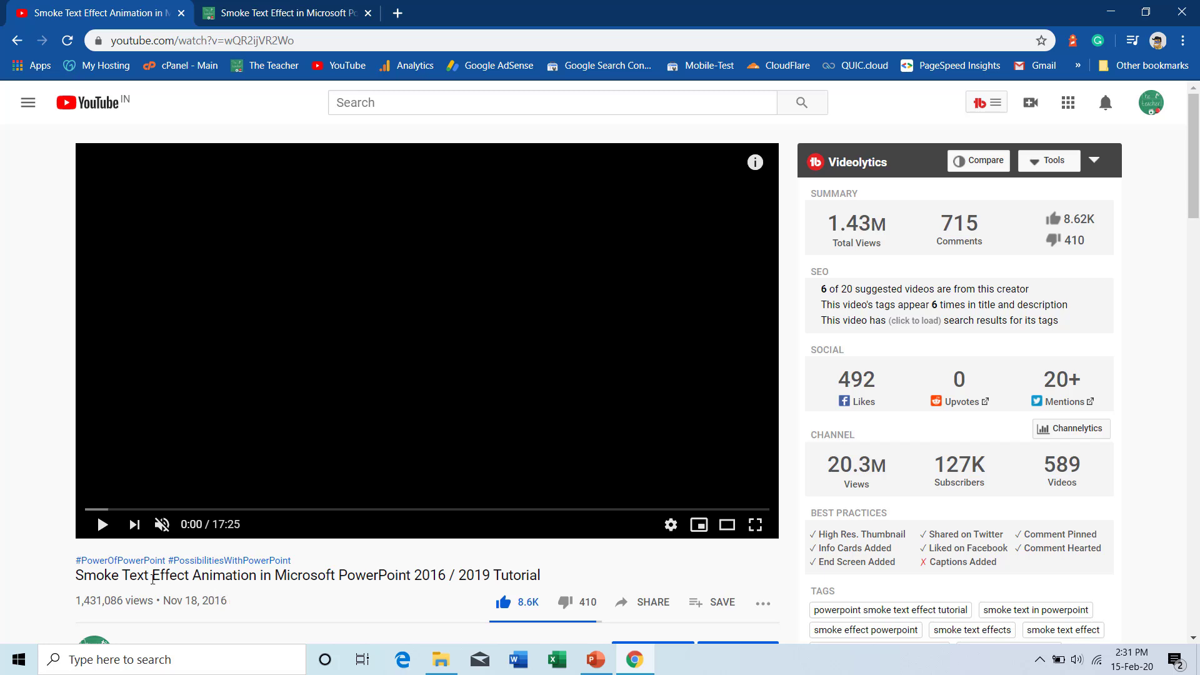
left_click(262, 424)
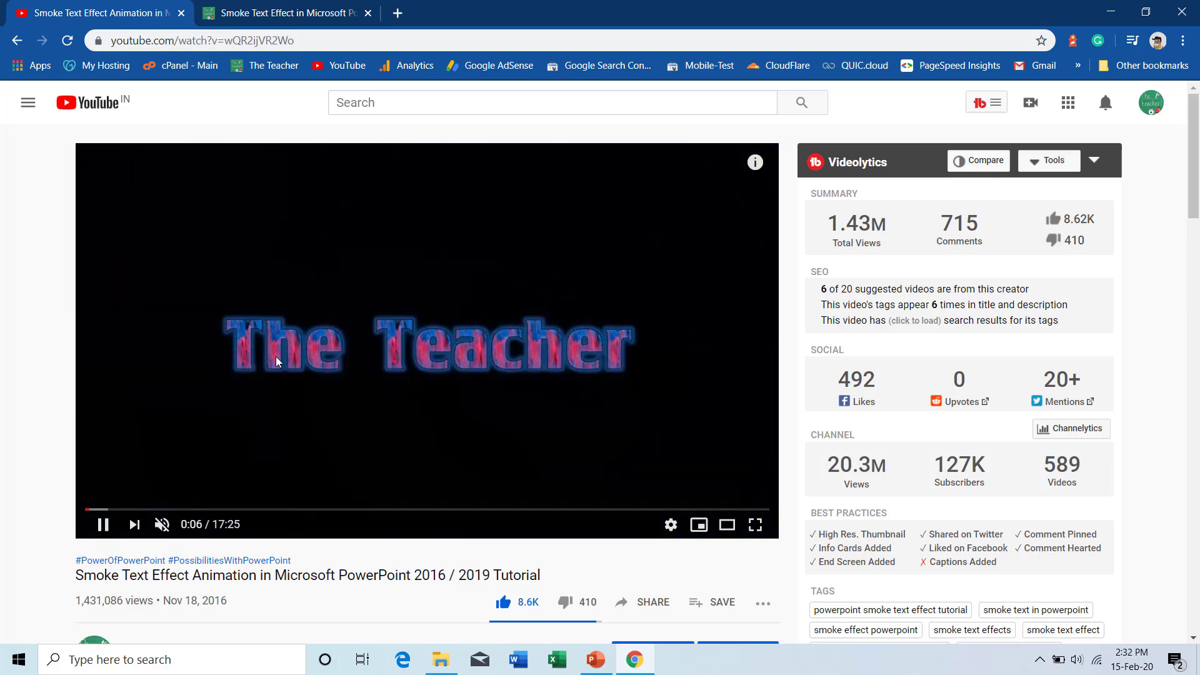
left_click(283, 12)
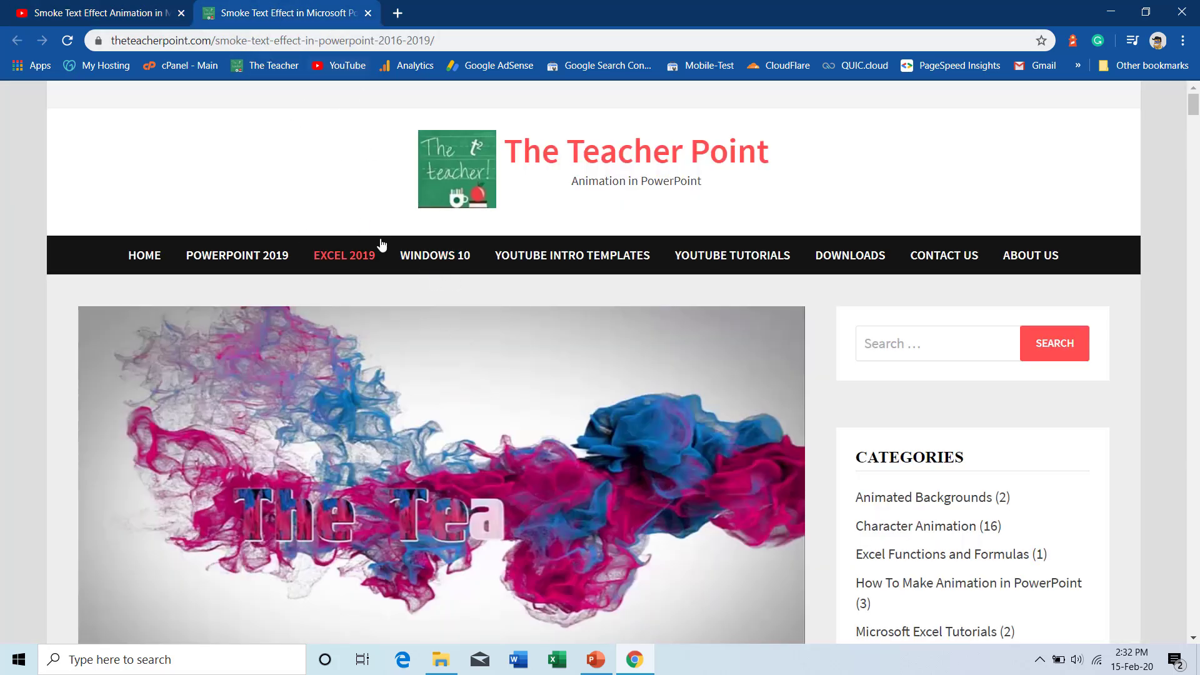
scroll(428, 278, "down", 15)
scroll(433, 276, "down", 20)
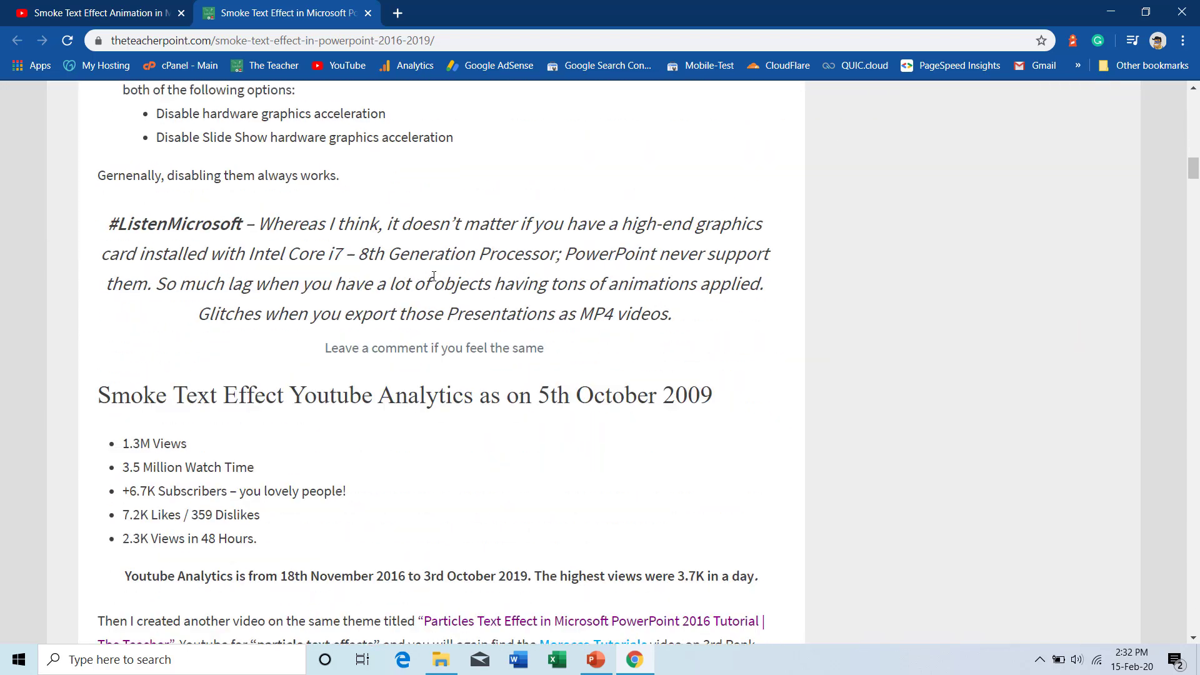
scroll(448, 278, "down", 20)
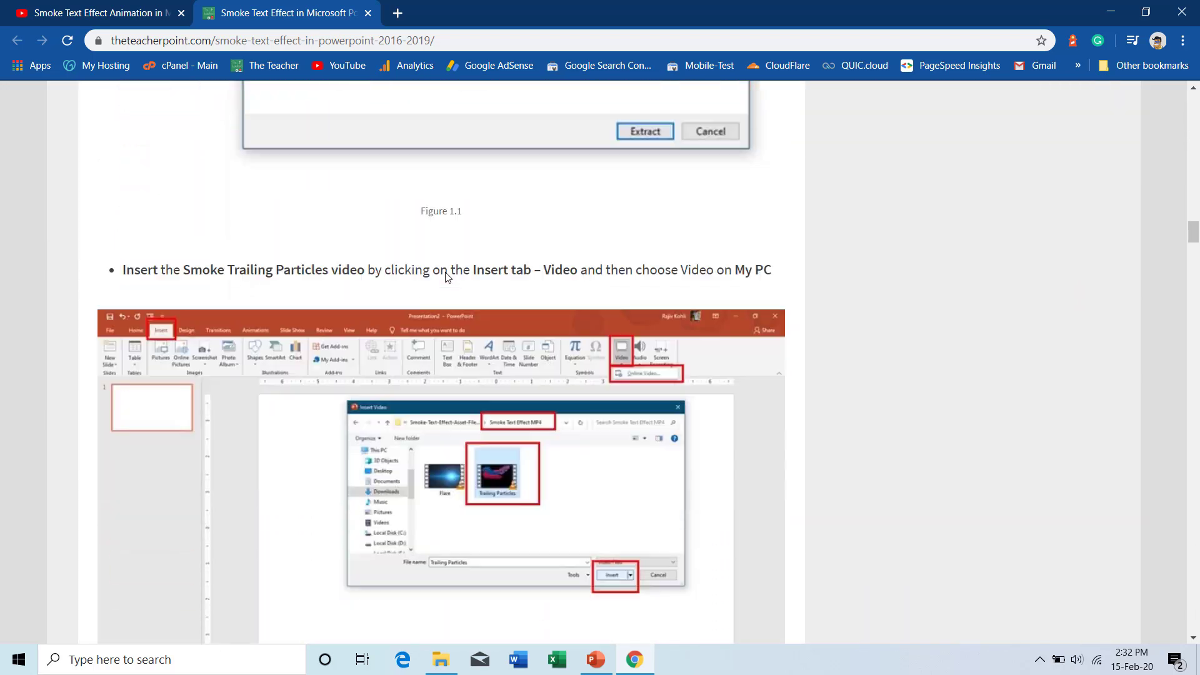
scroll(448, 282, "down", 20)
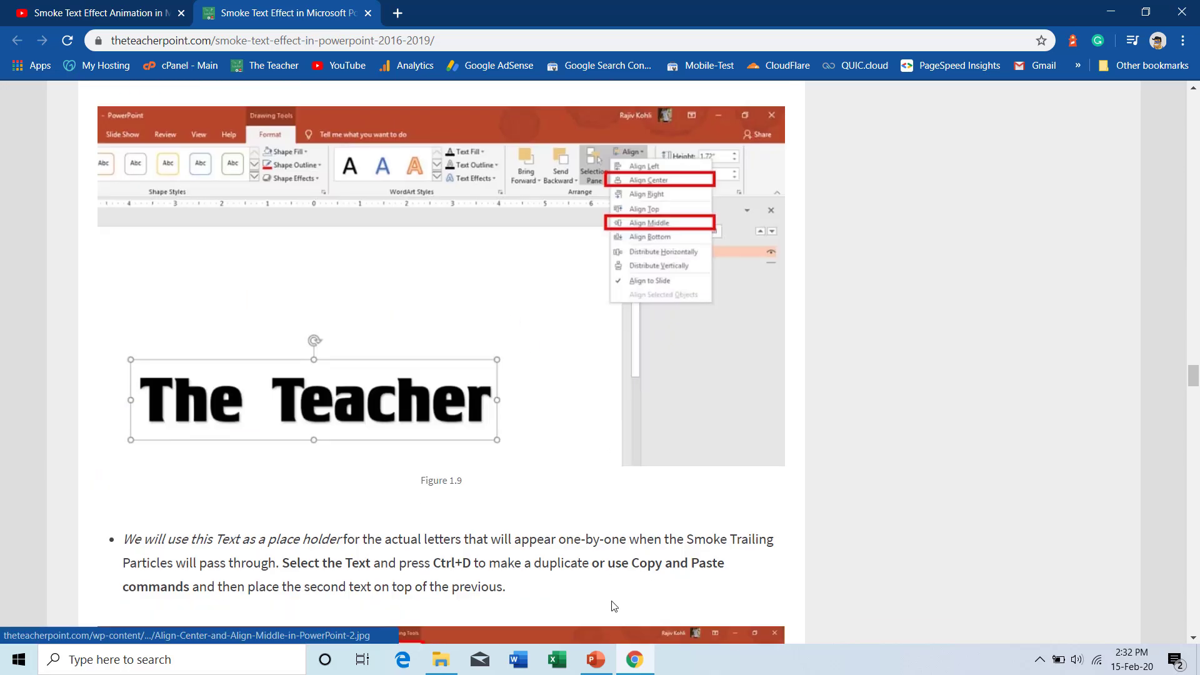
- Examine the Flare, Trailing Particles Picture and Trailing Particles asset files in File Explorer and reopen the Smoke Text Effect presentation
left_click(600, 661)
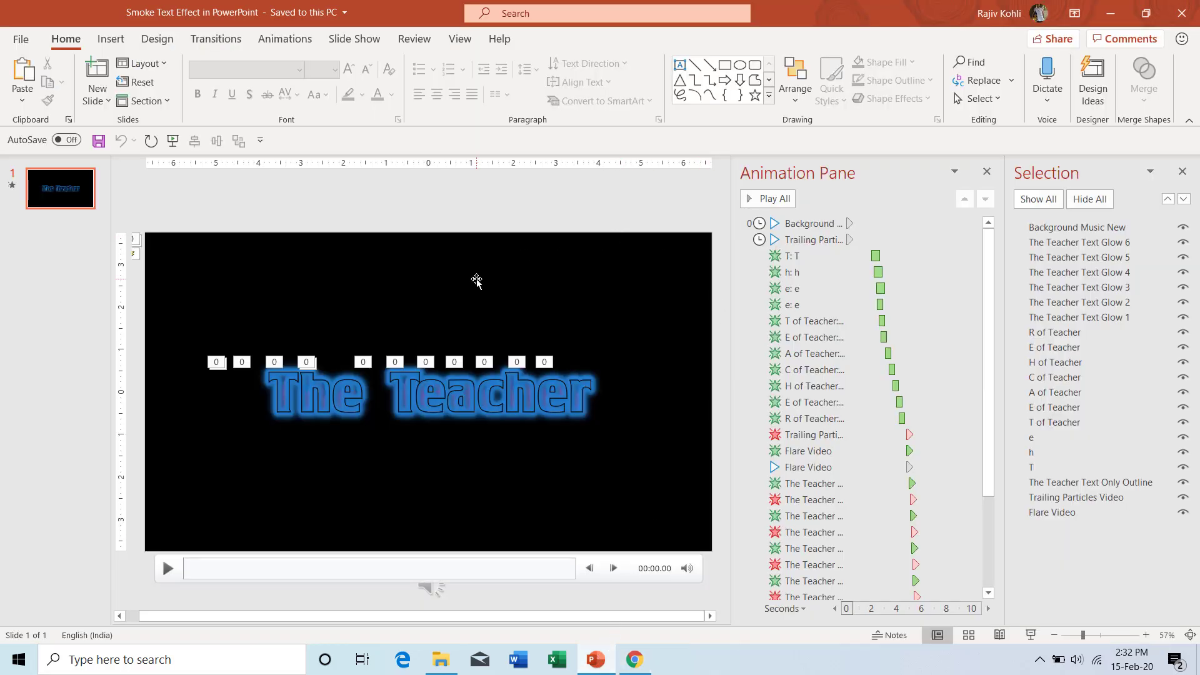
left_click(441, 660)
left_click(597, 269)
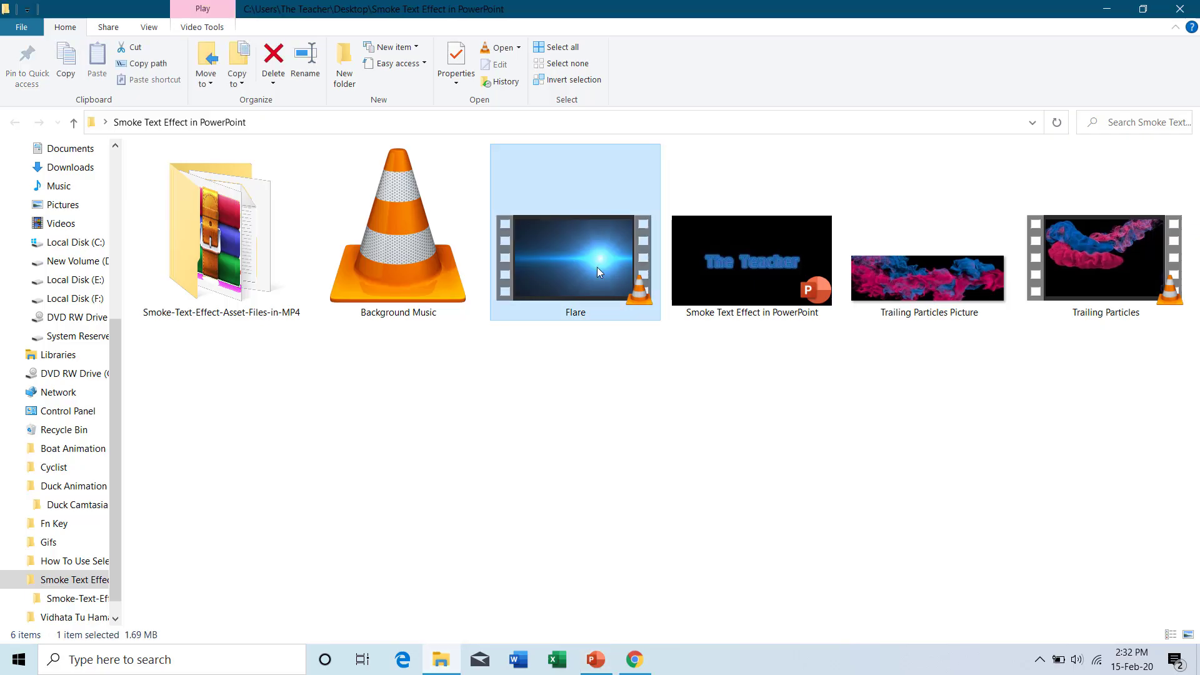
left_click(959, 276)
left_click(1091, 269)
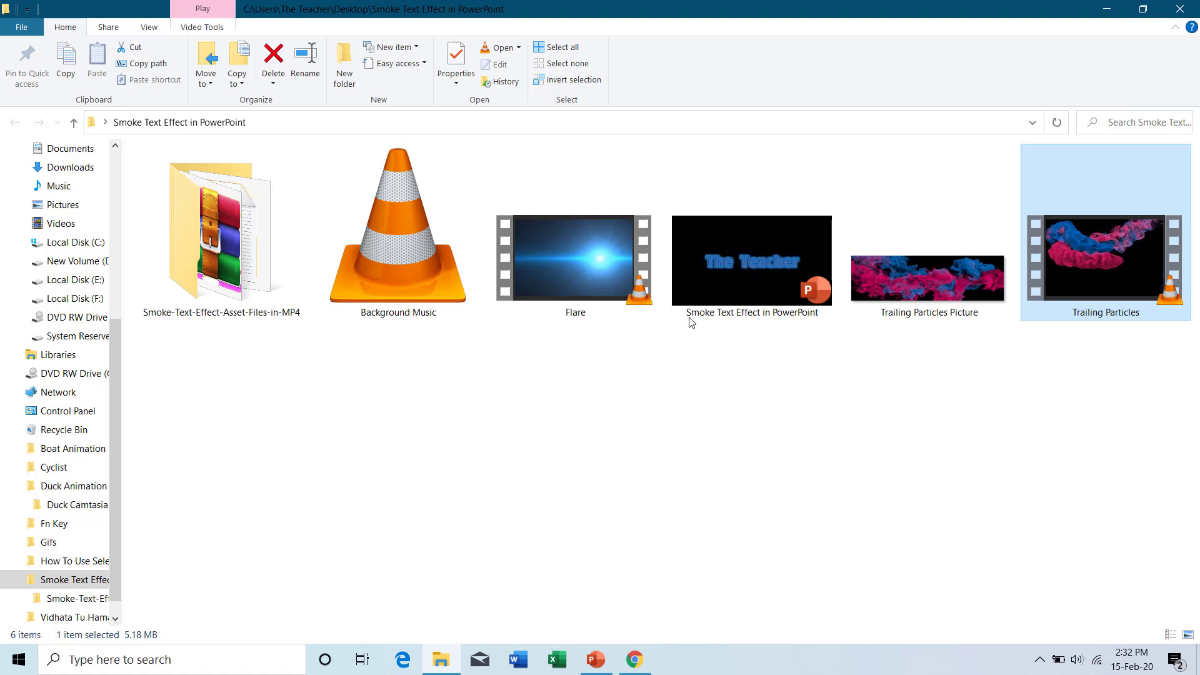
mouse_move(541, 284)
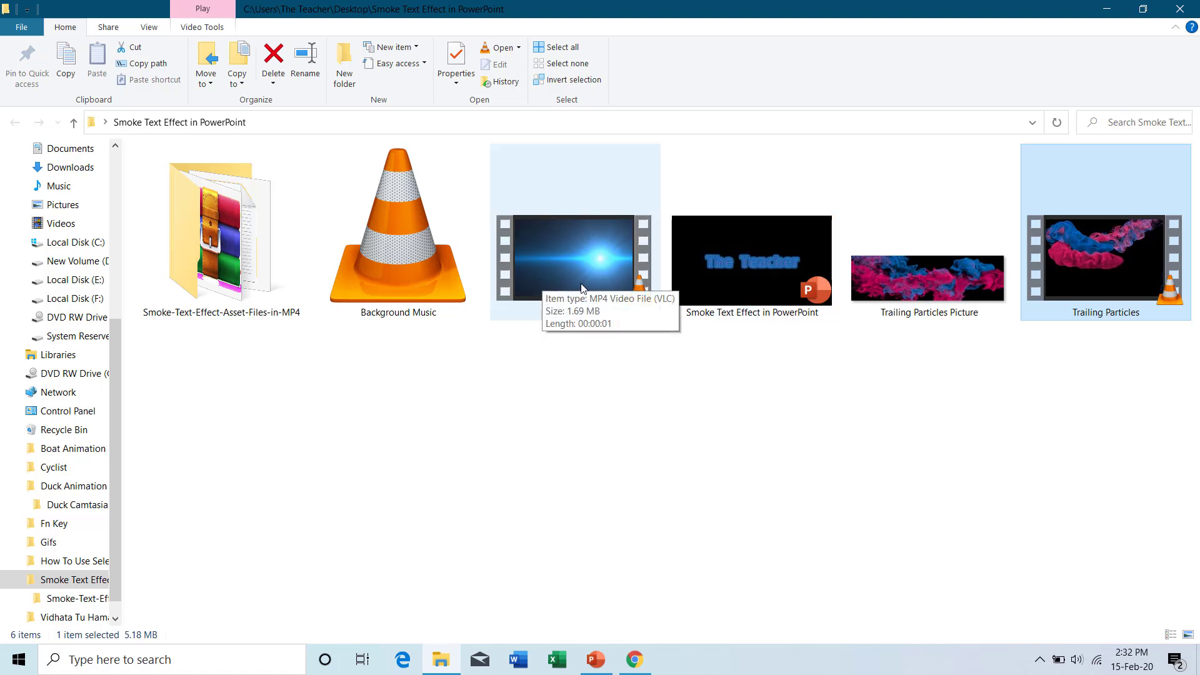
double_click(752, 262)
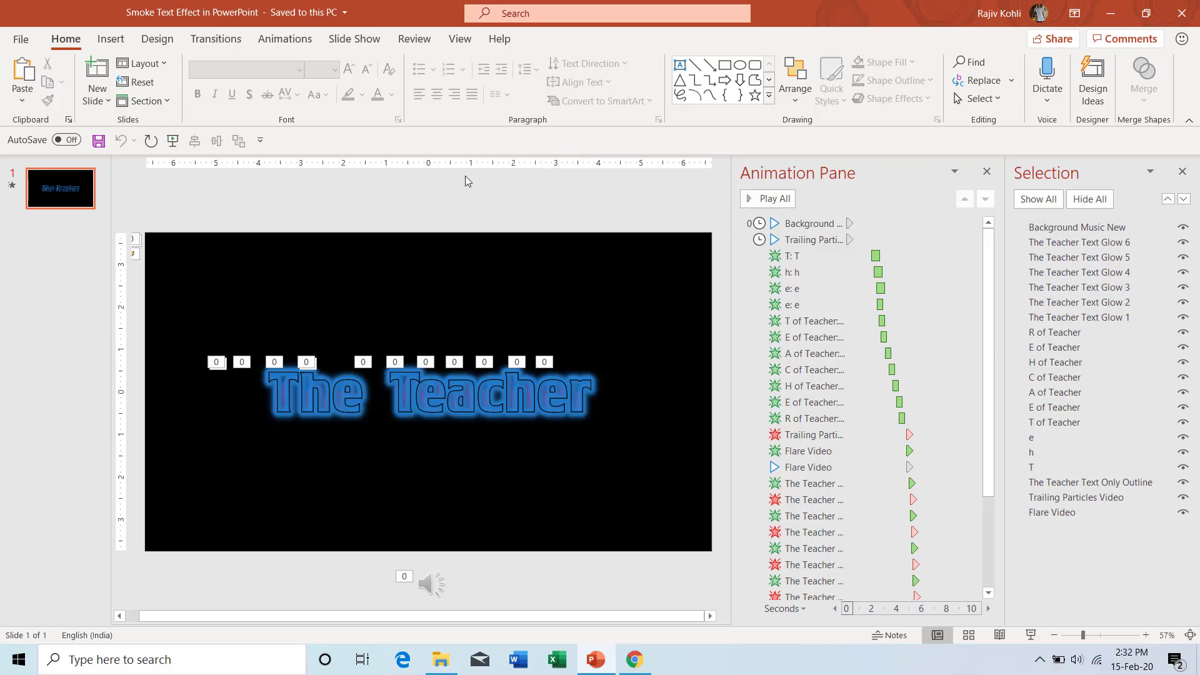
- Look at the YouTube tutorial video in Chrome once more and return to the presentation in PowerPoint
left_click(635, 659)
left_click(85, 7)
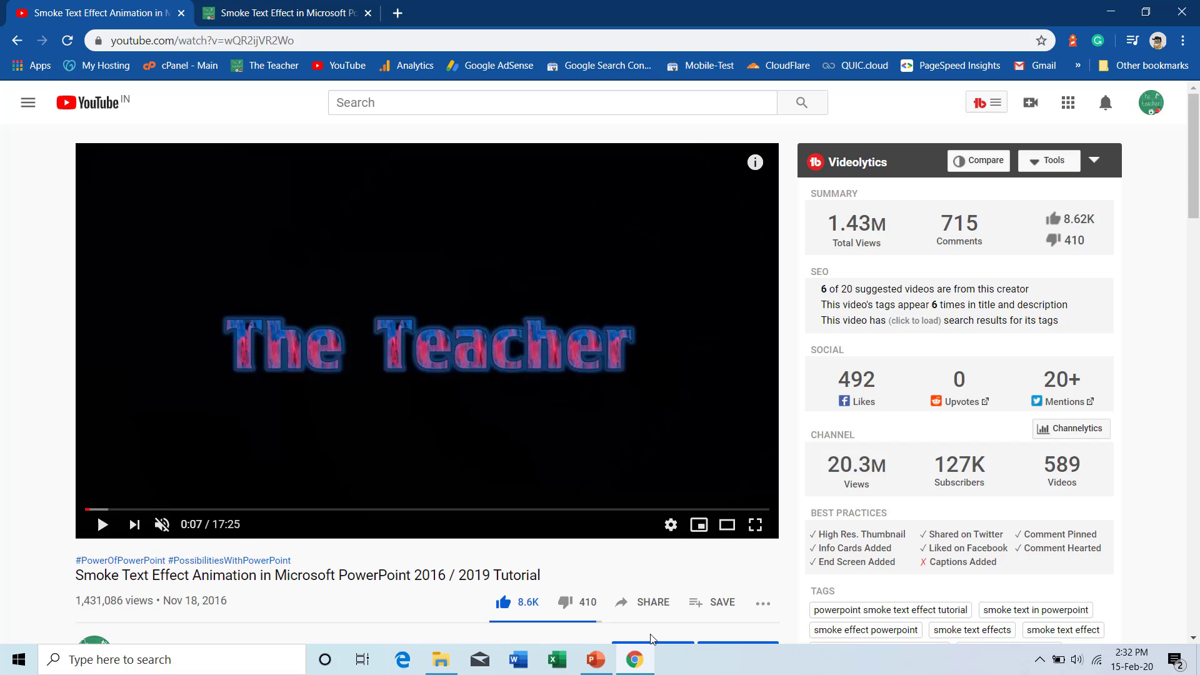
left_click(595, 659)
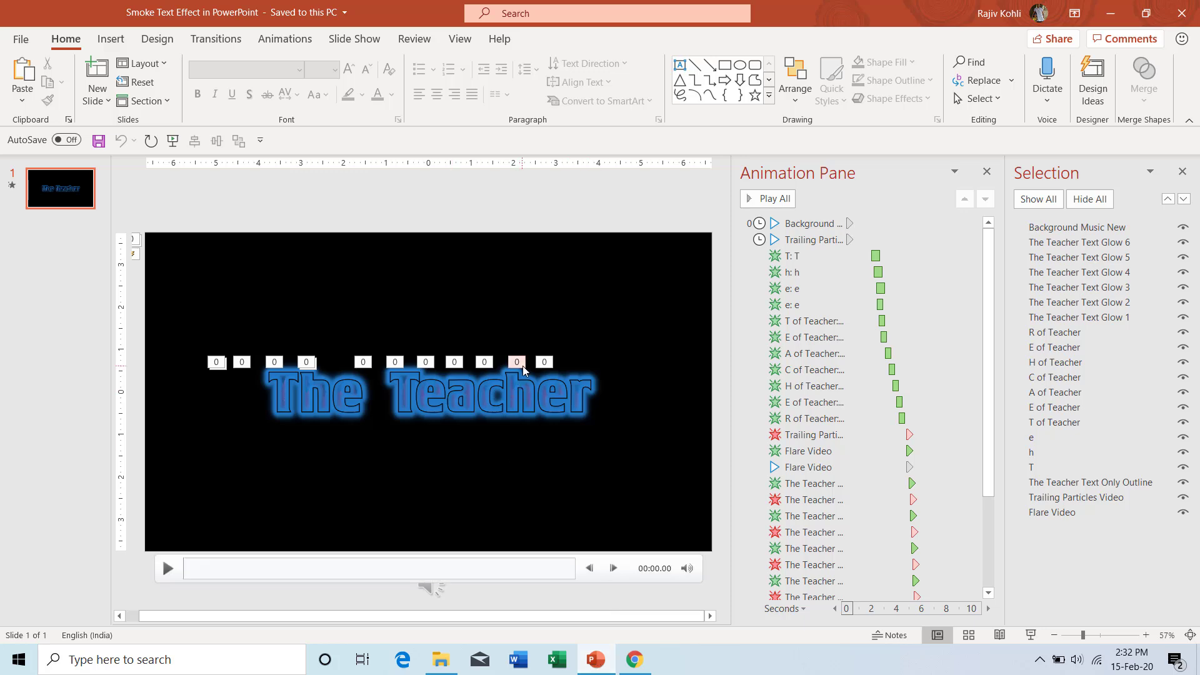
- Create a new presentation from the Blank Presentation template
left_click(20, 38)
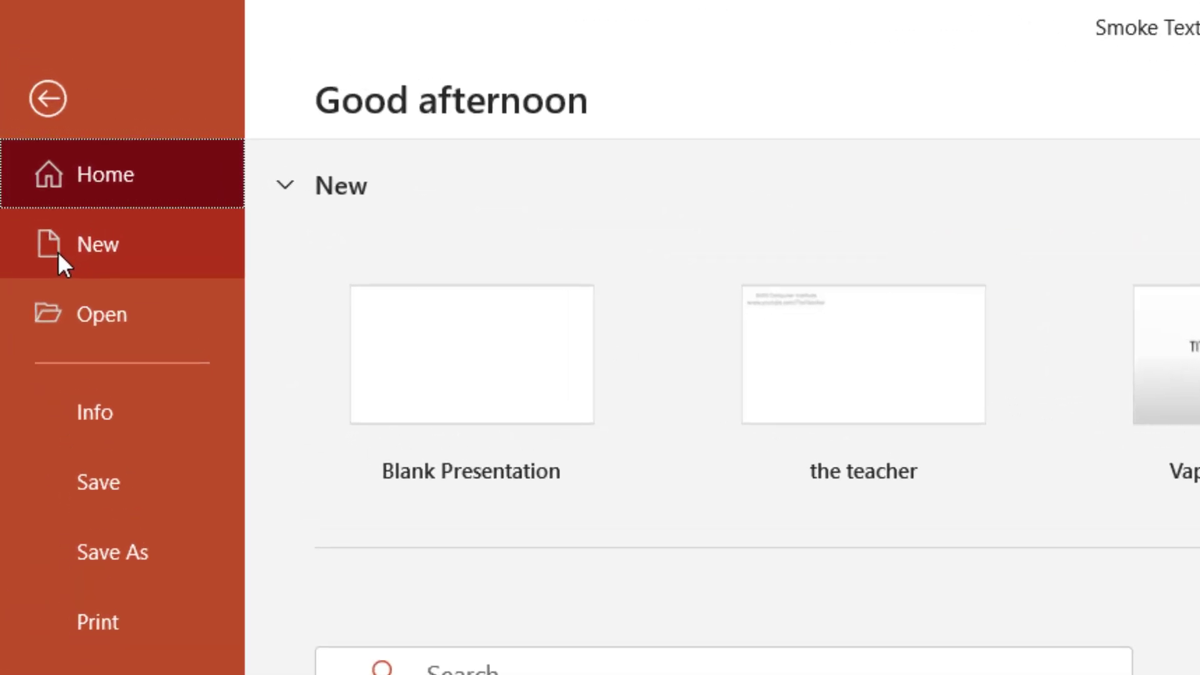
left_click(58, 252)
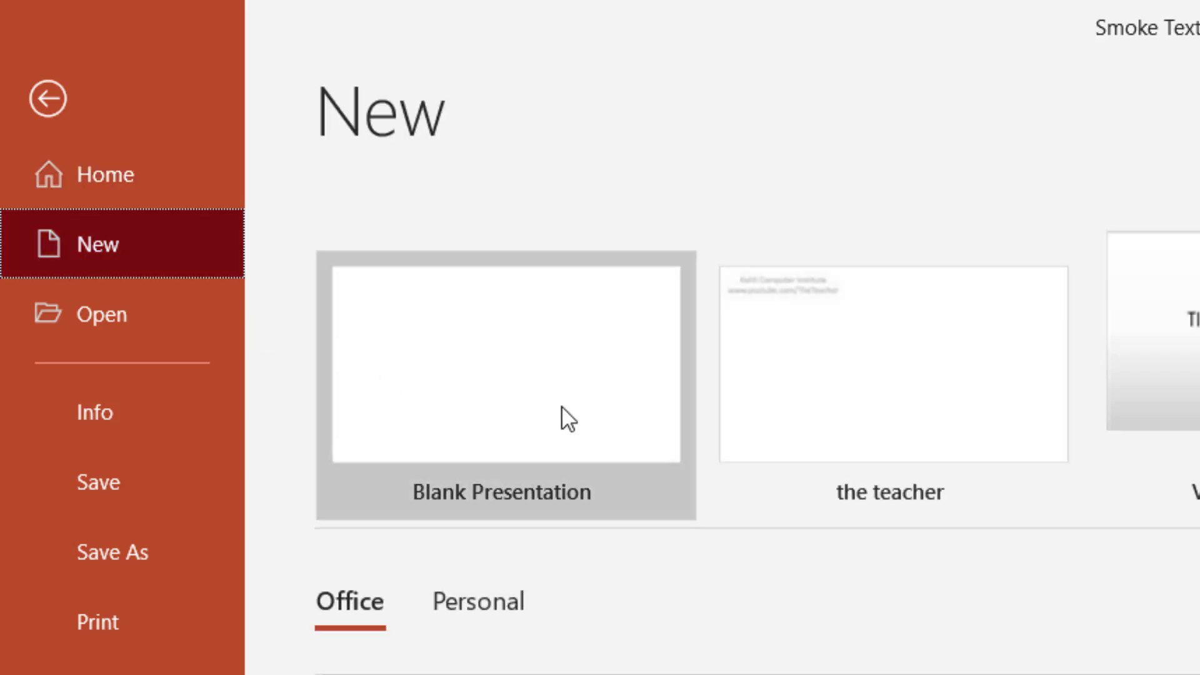
left_click(563, 408)
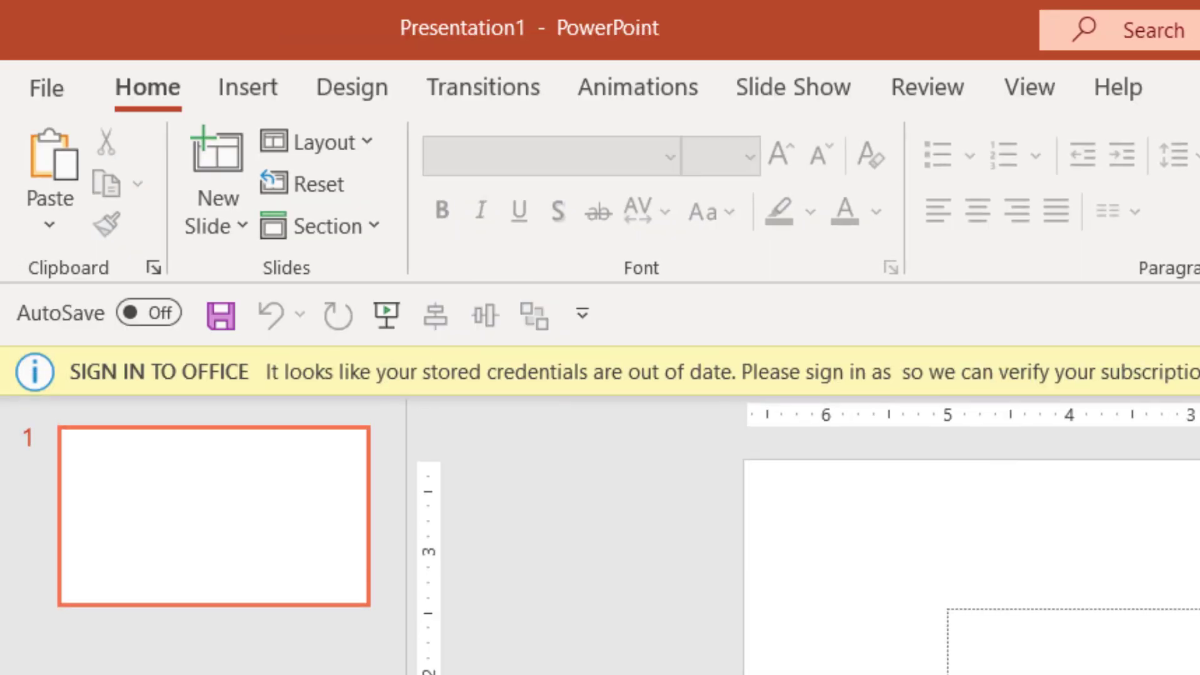
- Apply the Blank layout to the slide and collapse the slide thumbnails to widen the editing area
left_click(322, 143)
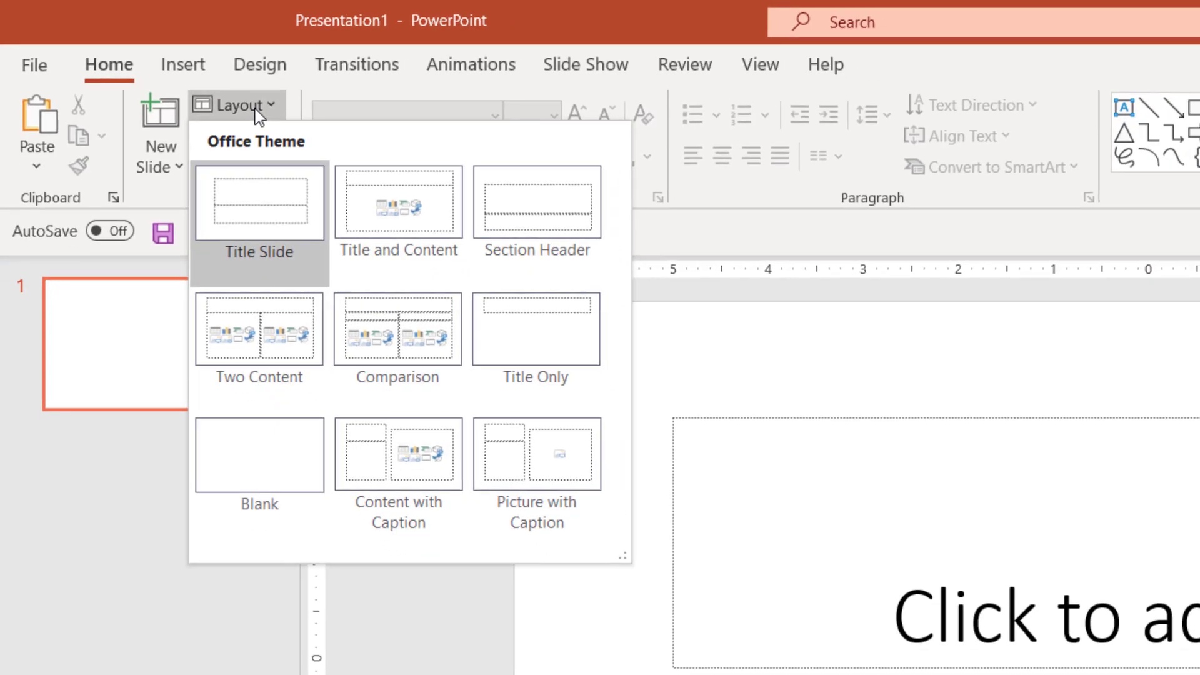
left_click(262, 473)
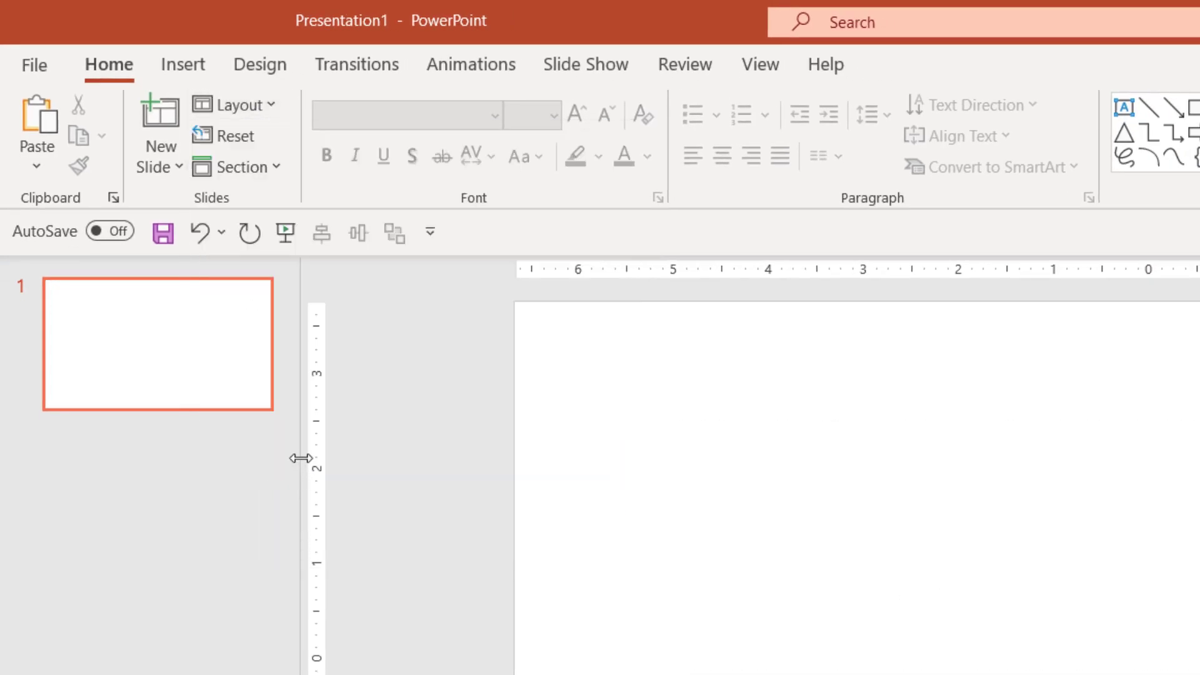
left_click_drag(302, 458, 6, 456)
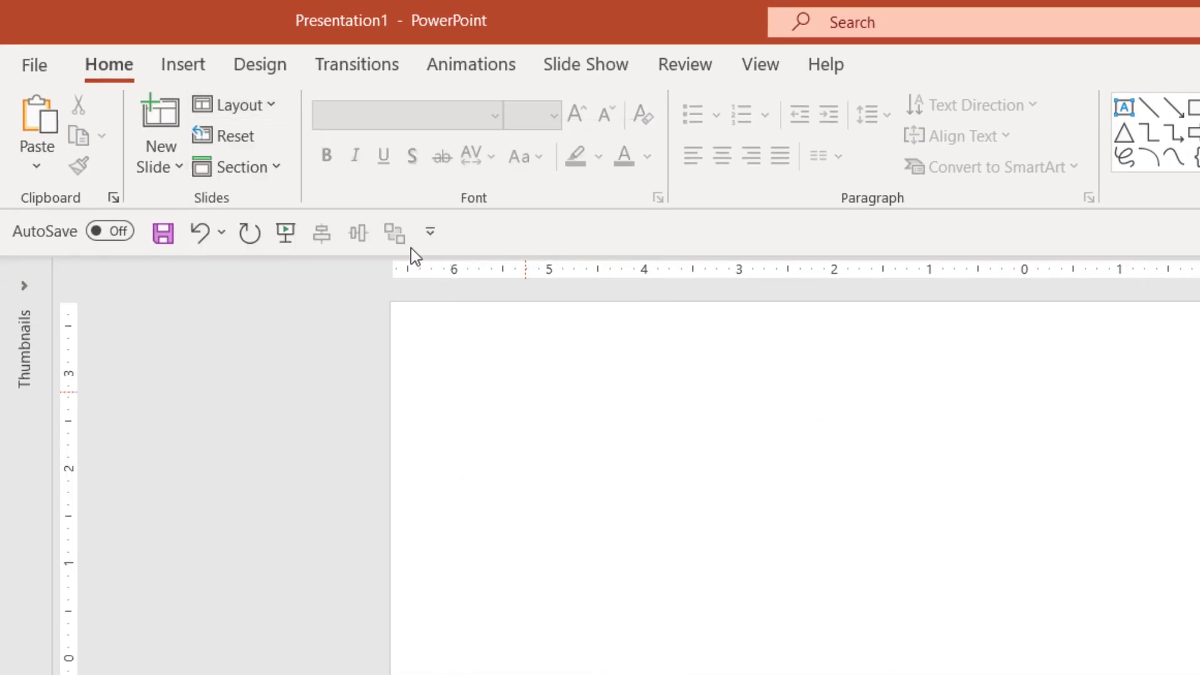
- Insert the Background Music audio file from the desktop folder Smoke Text Effect in PowerPoint onto the slide
left_click(163, 65)
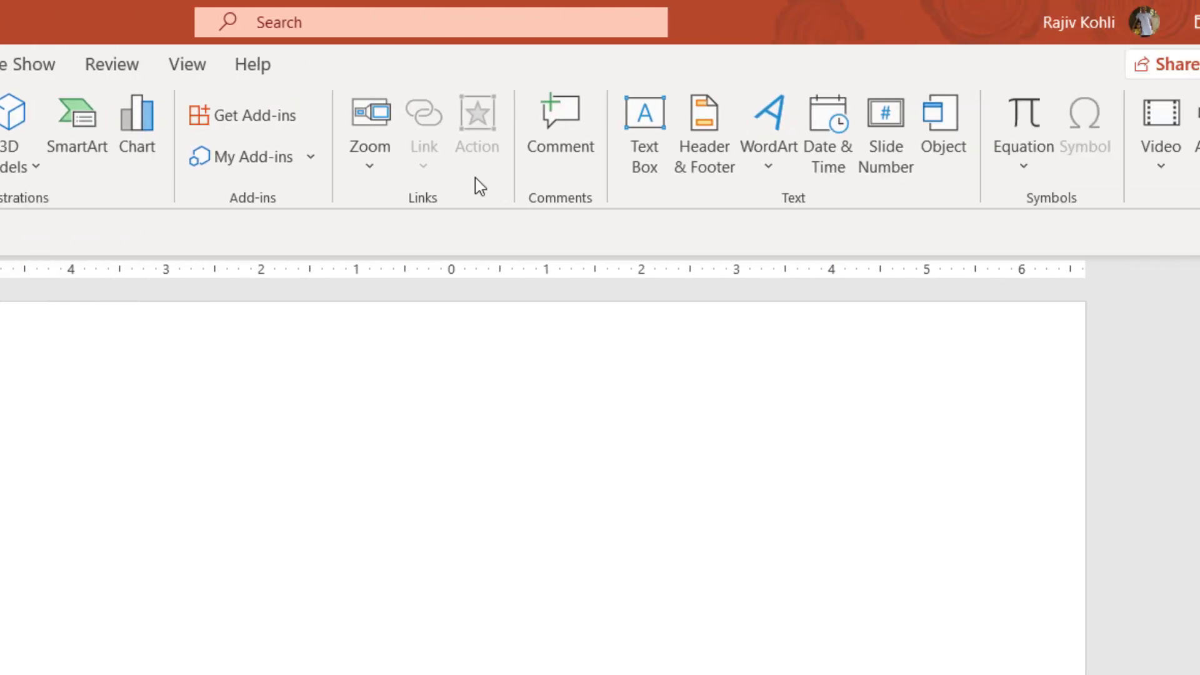
left_click(1002, 156)
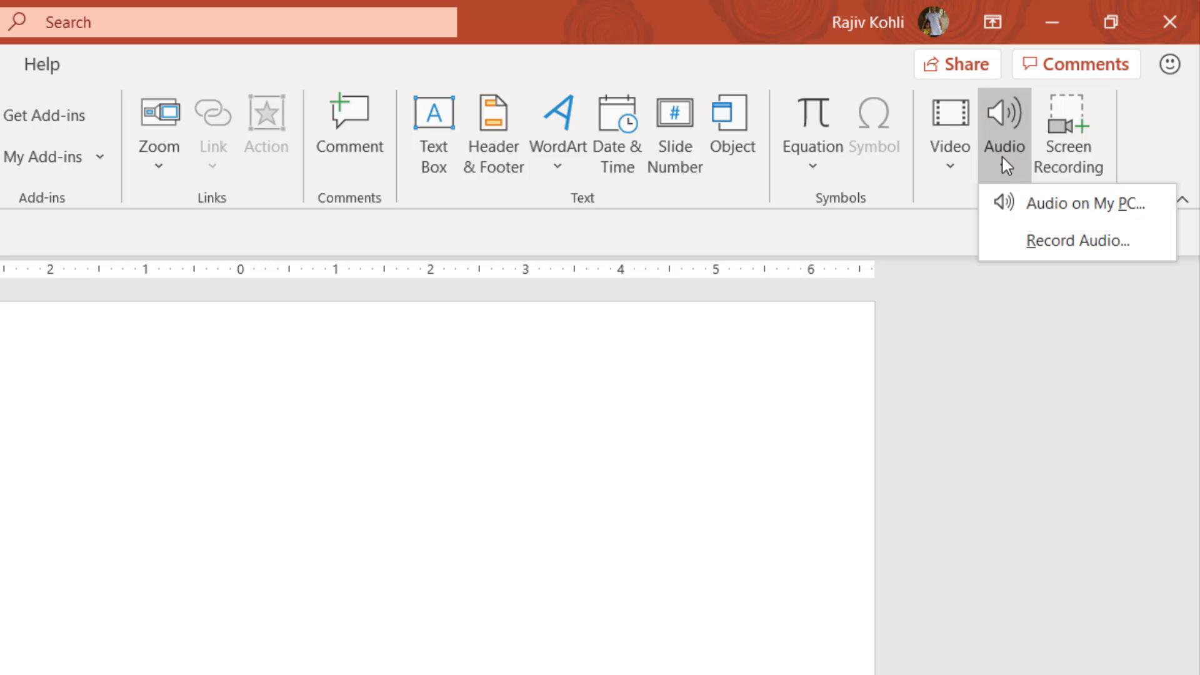
left_click(1037, 208)
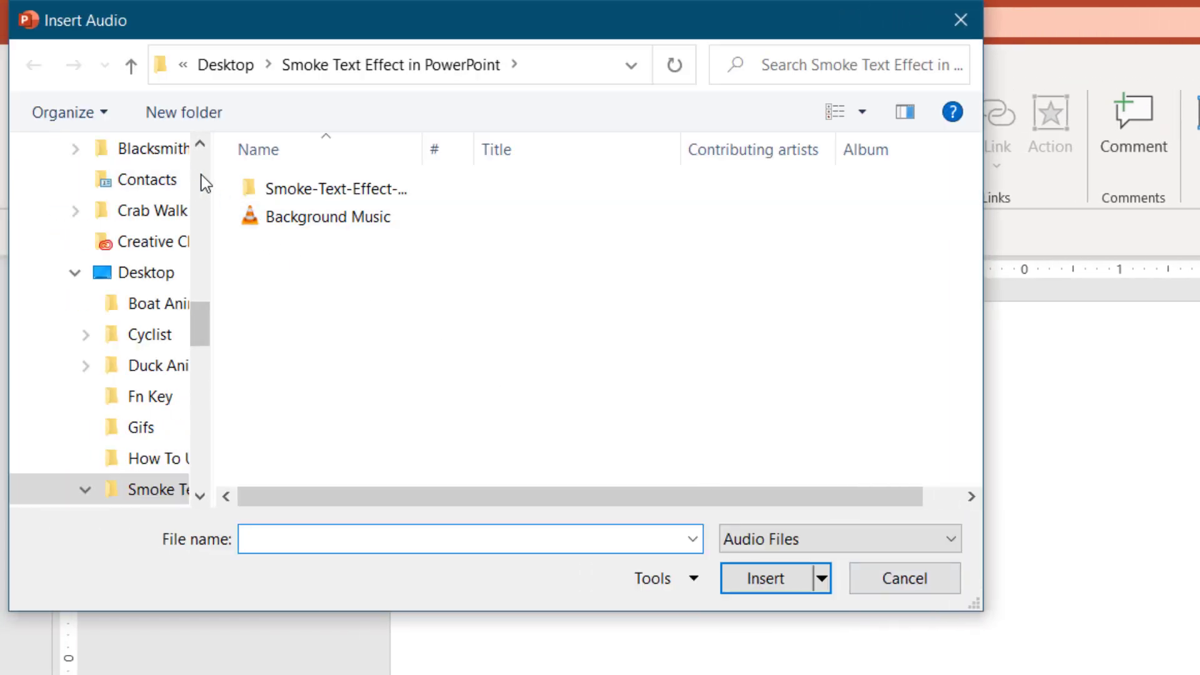
scroll(206, 183, "up", 10)
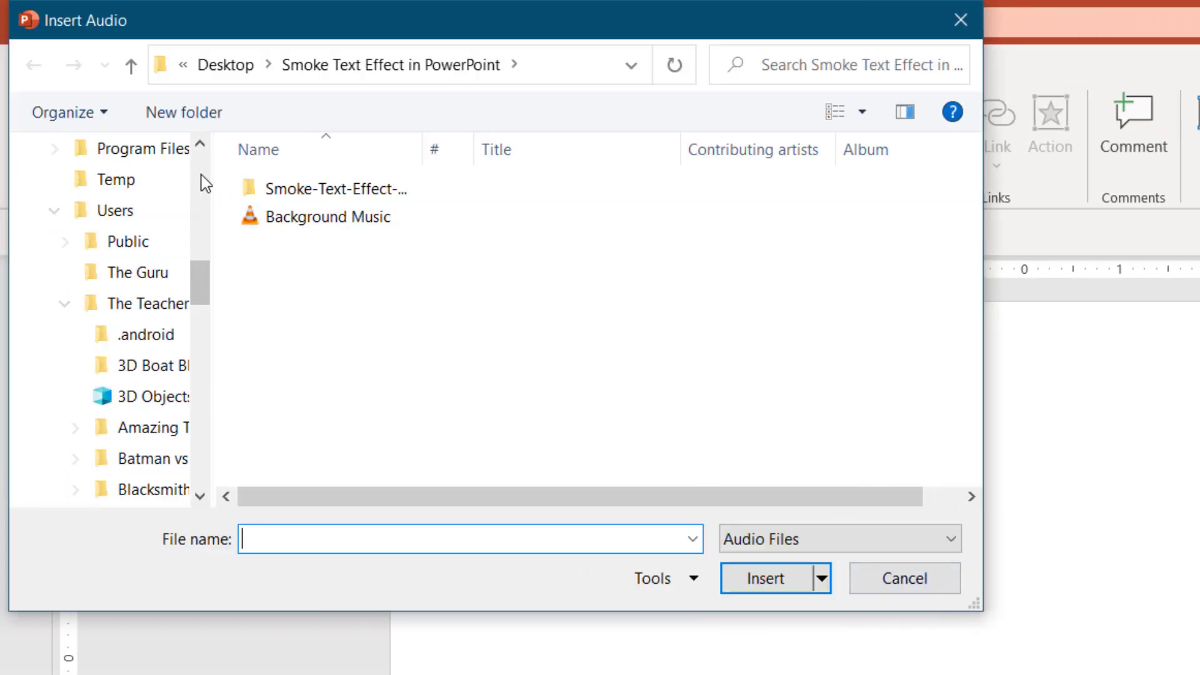
left_click(147, 194)
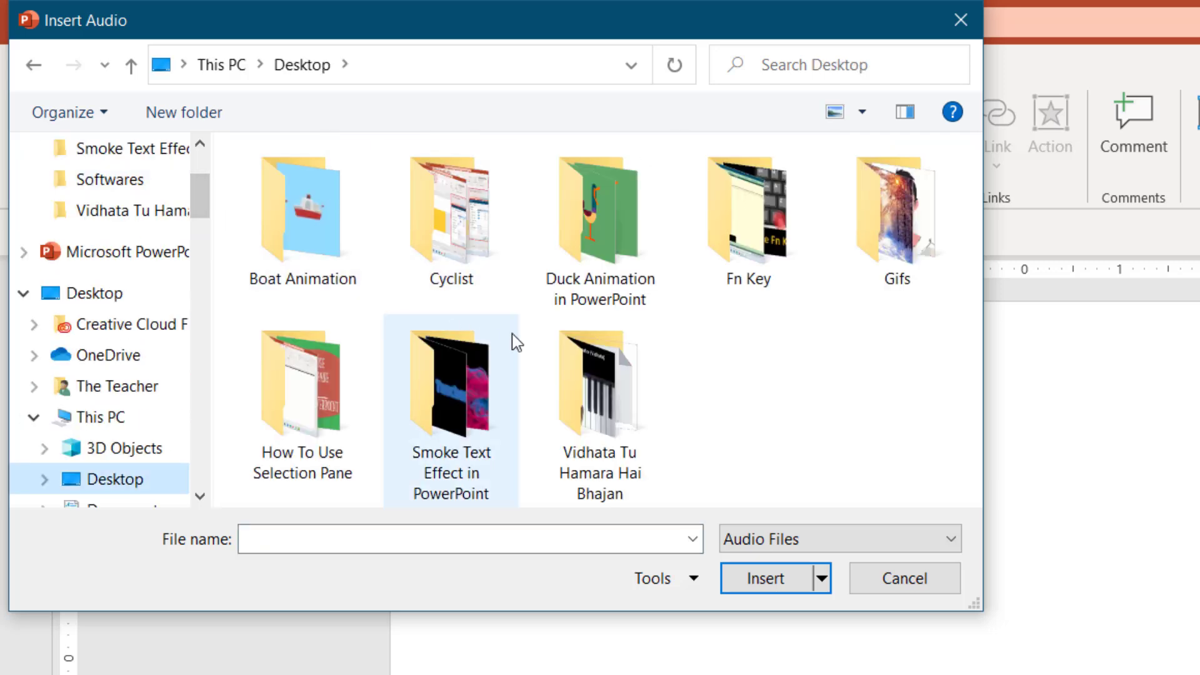
double_click(464, 400)
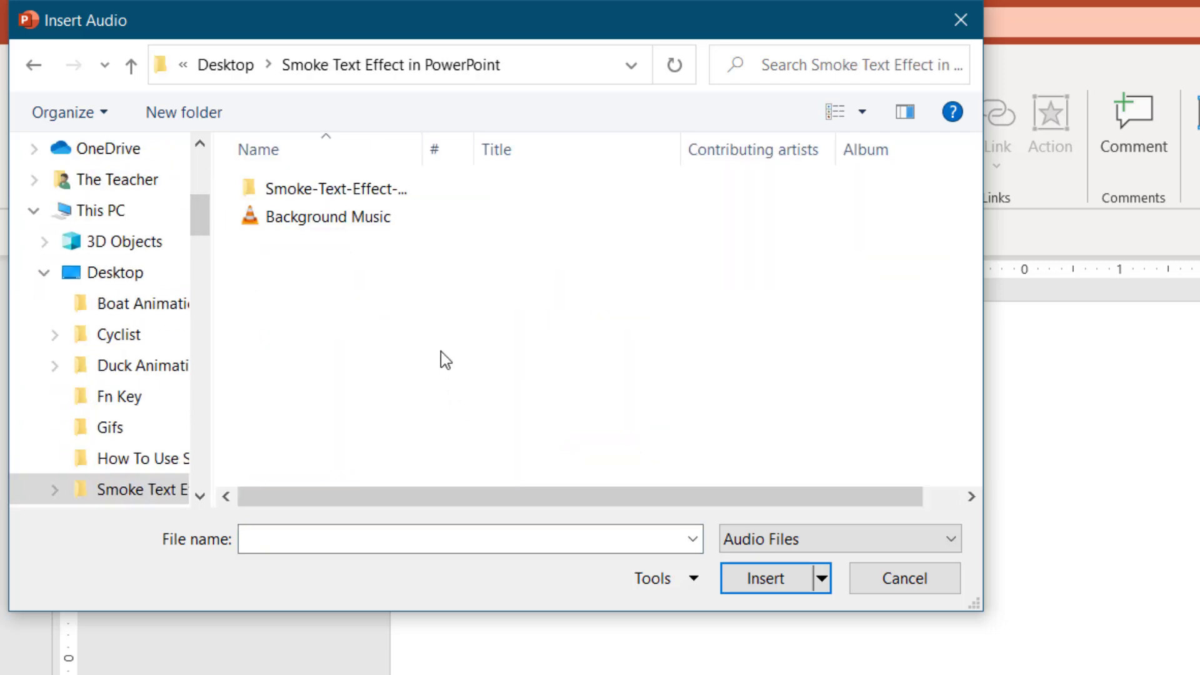
left_click(313, 225)
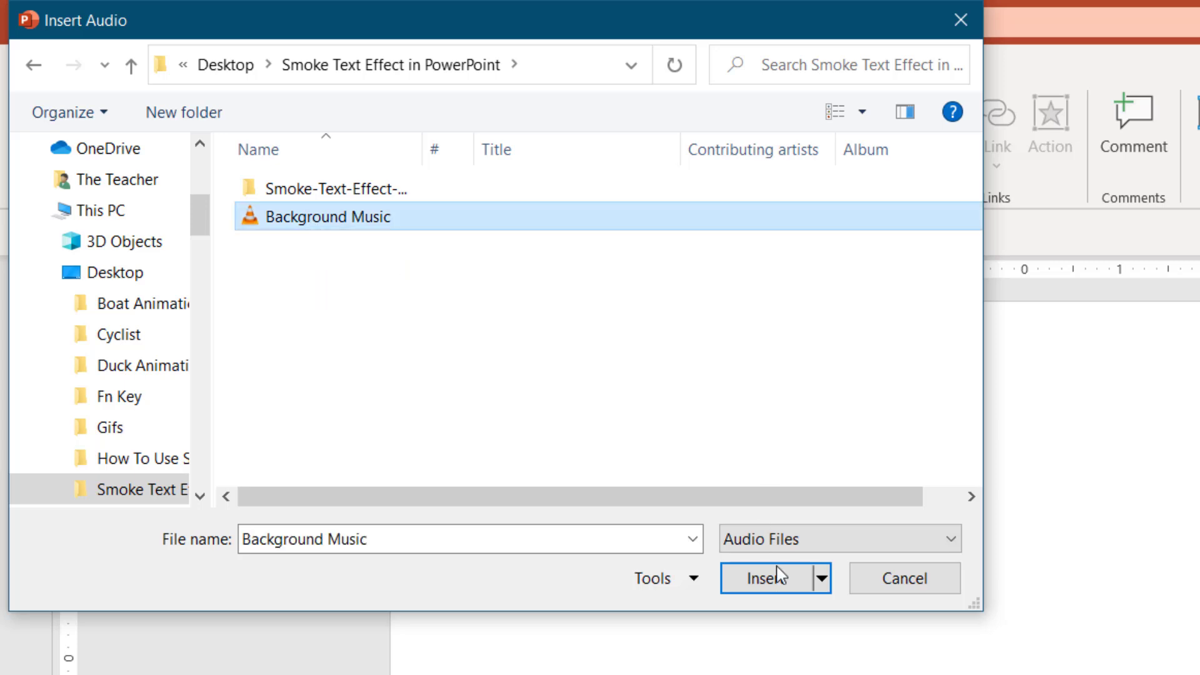
left_click(762, 579)
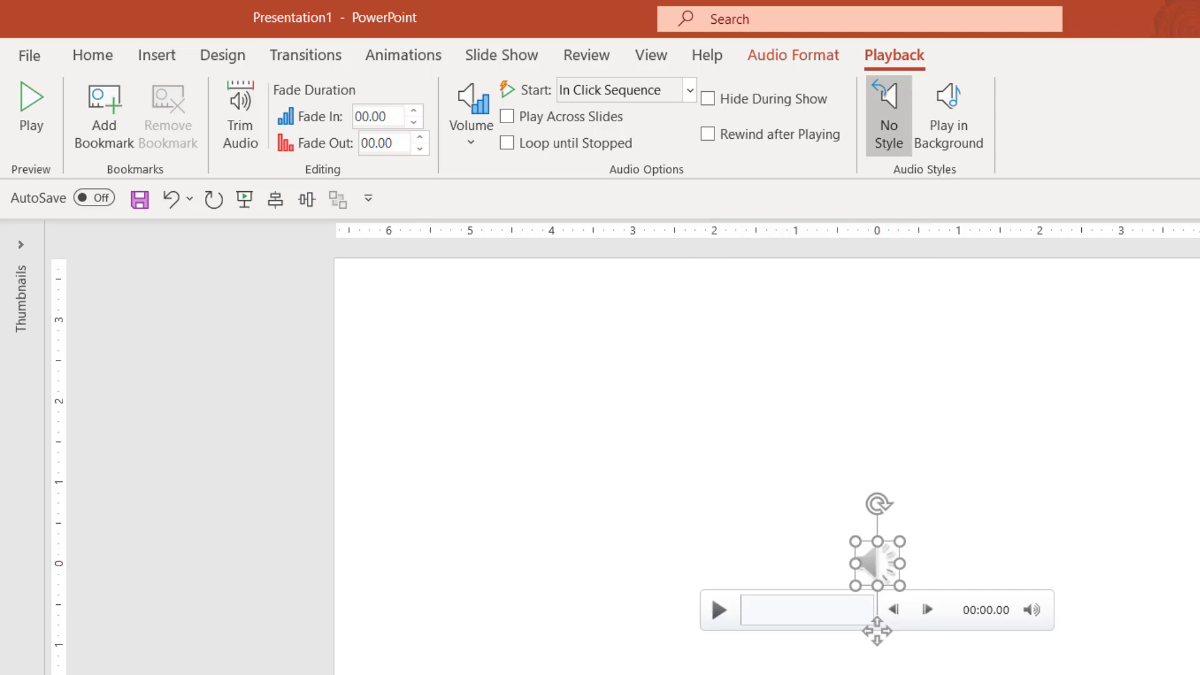
- Set the audio icon to hide during the slide show and move it off the slide, just below its lower edge
key("F5")
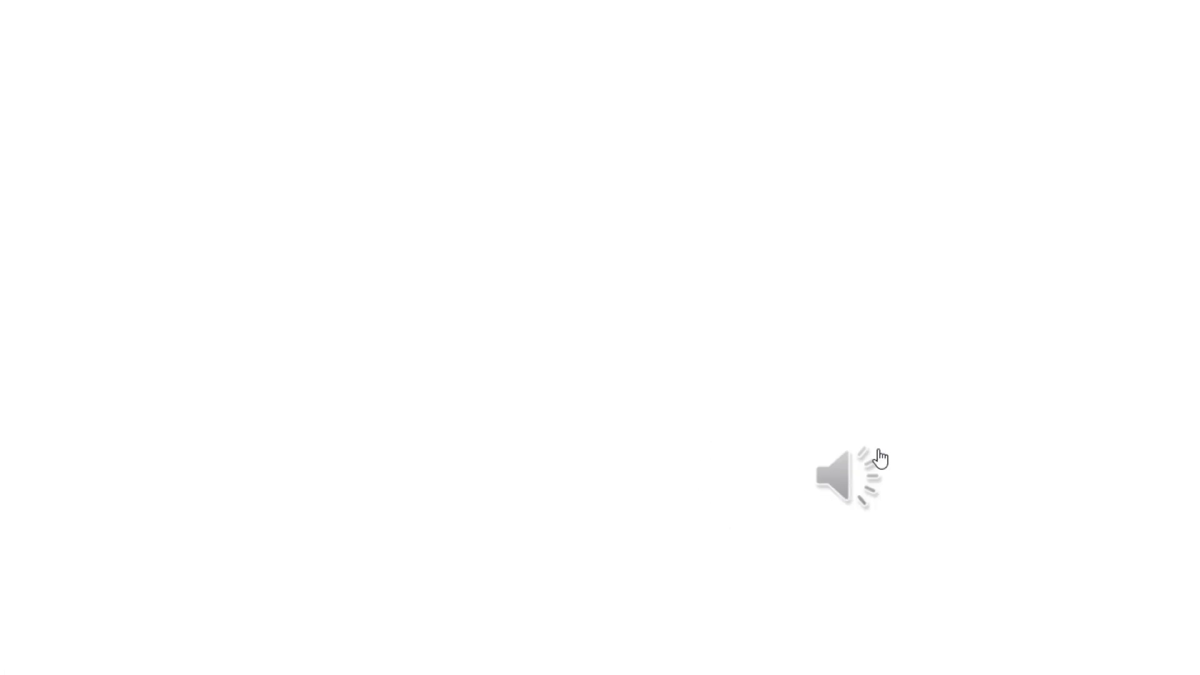
key("Escape")
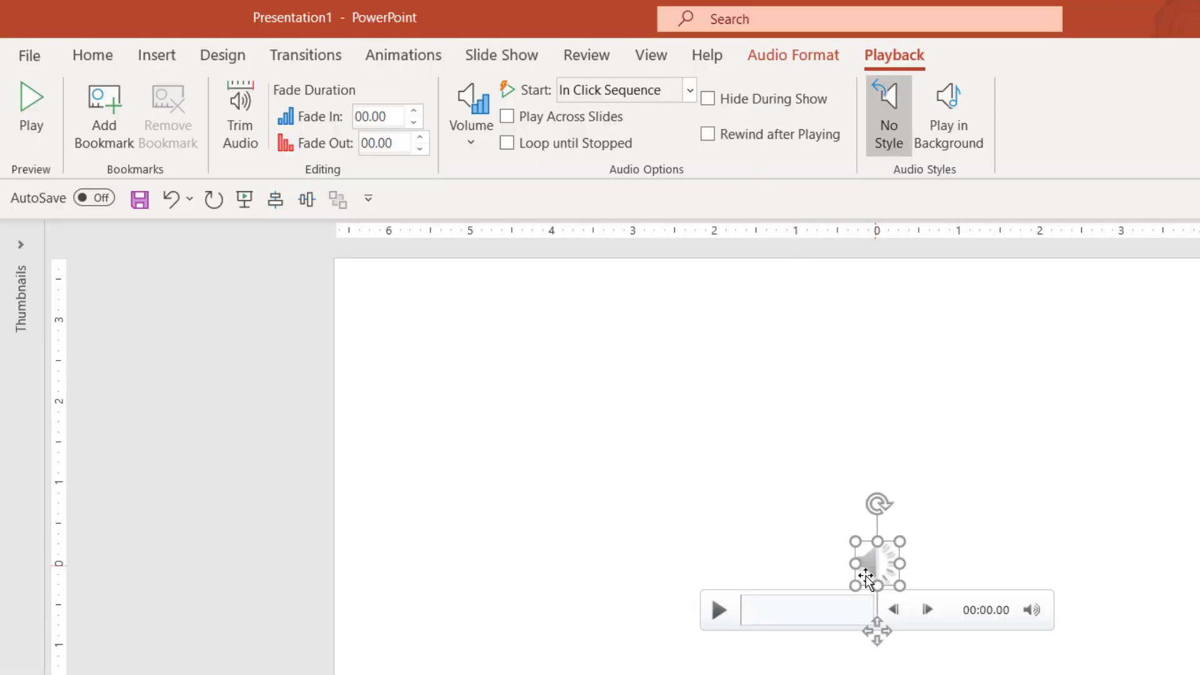
left_click(754, 105)
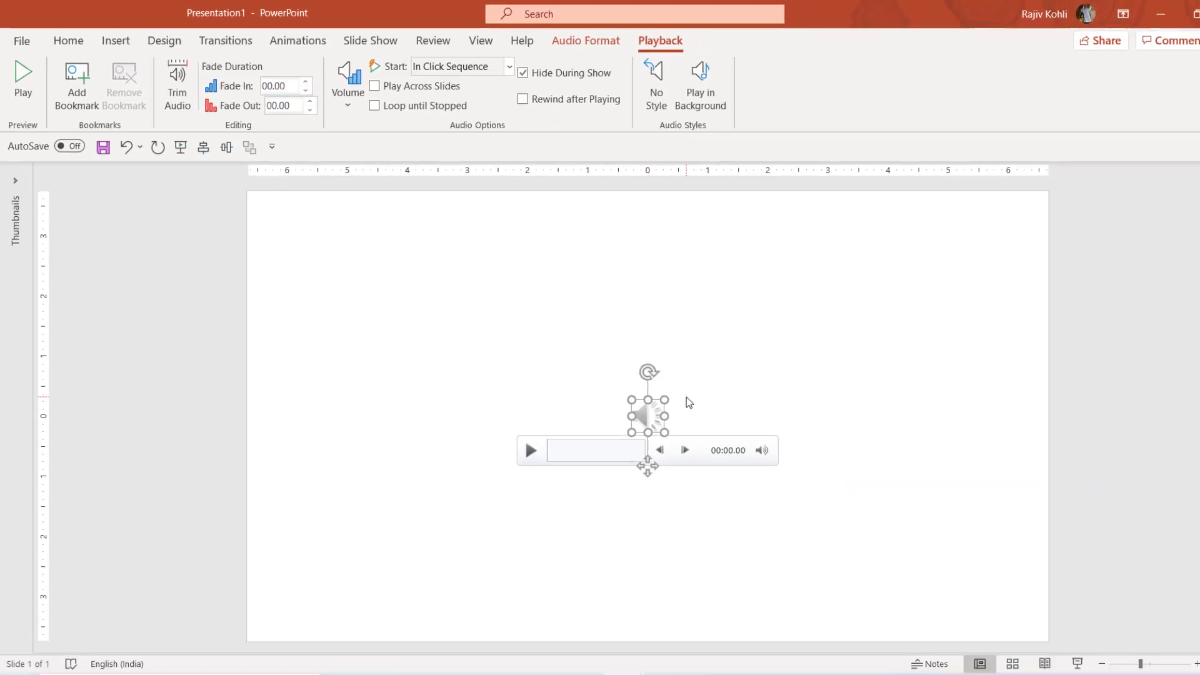
left_click_drag(617, 400, 617, 603)
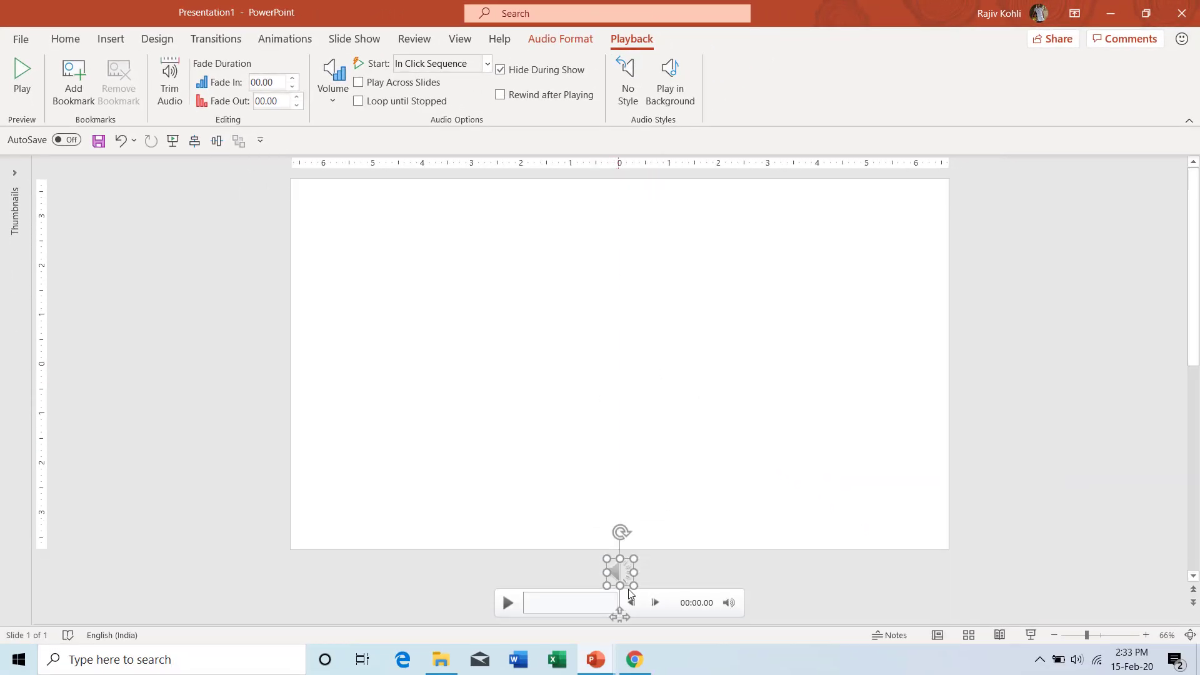
- Display the Selection pane for the slide's objects and select Background Music in it
left_click(66, 40)
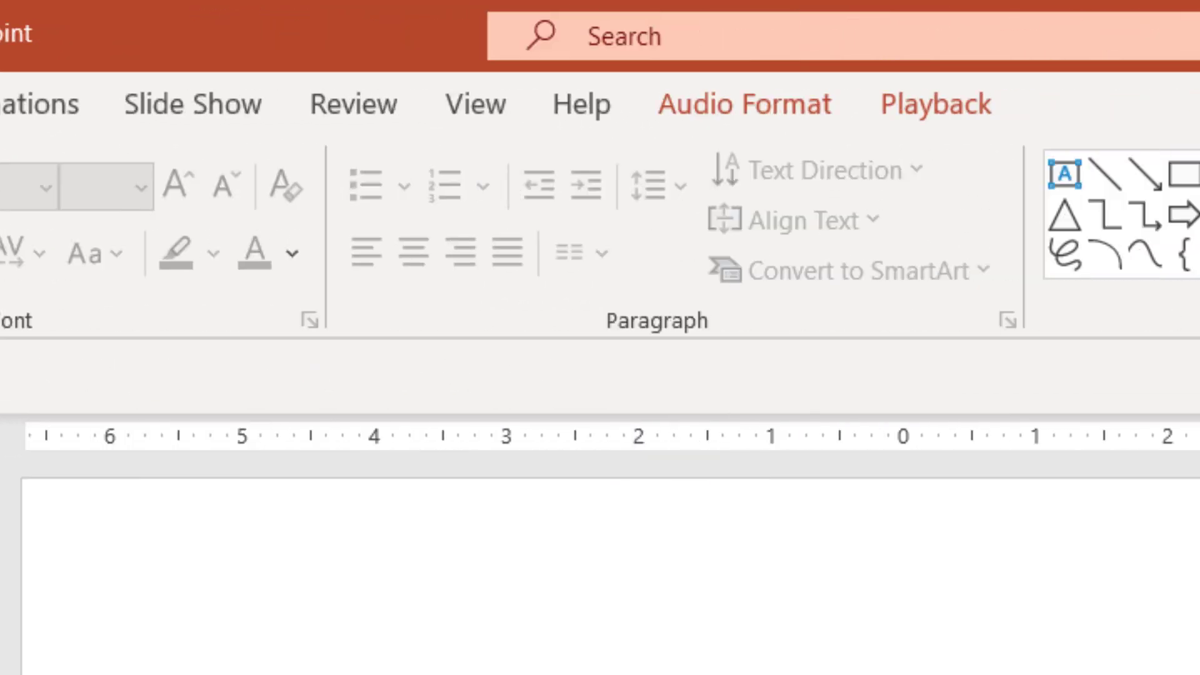
left_click(616, 262)
left_click(672, 461)
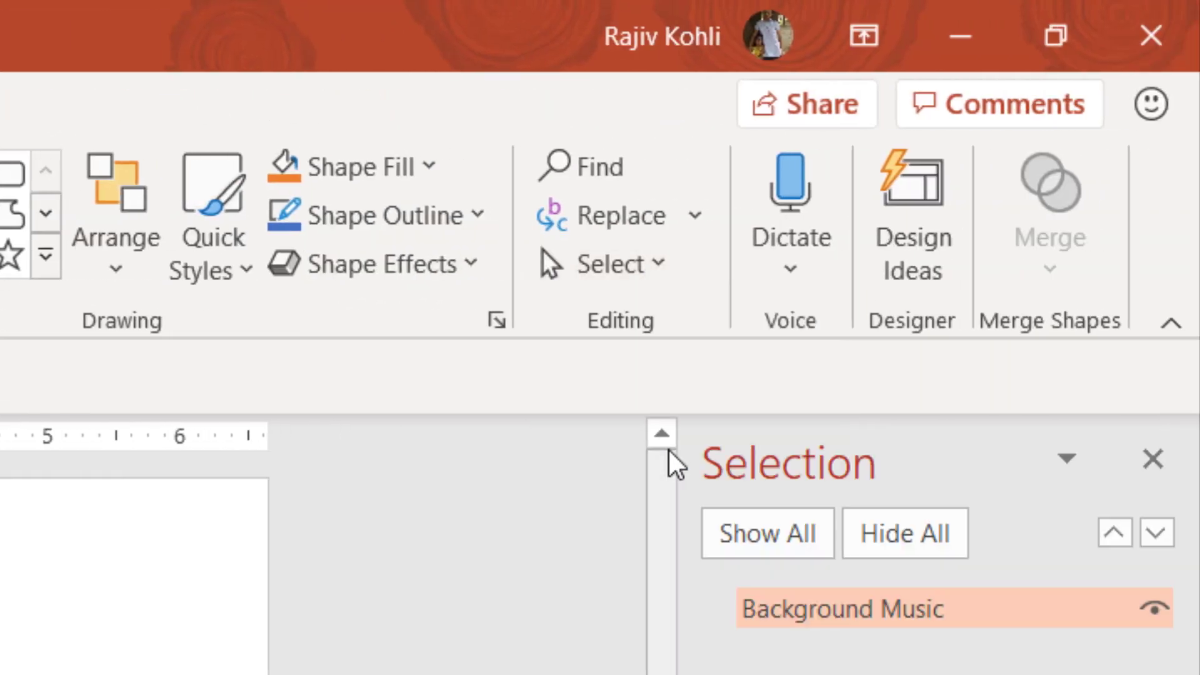
left_click(844, 625)
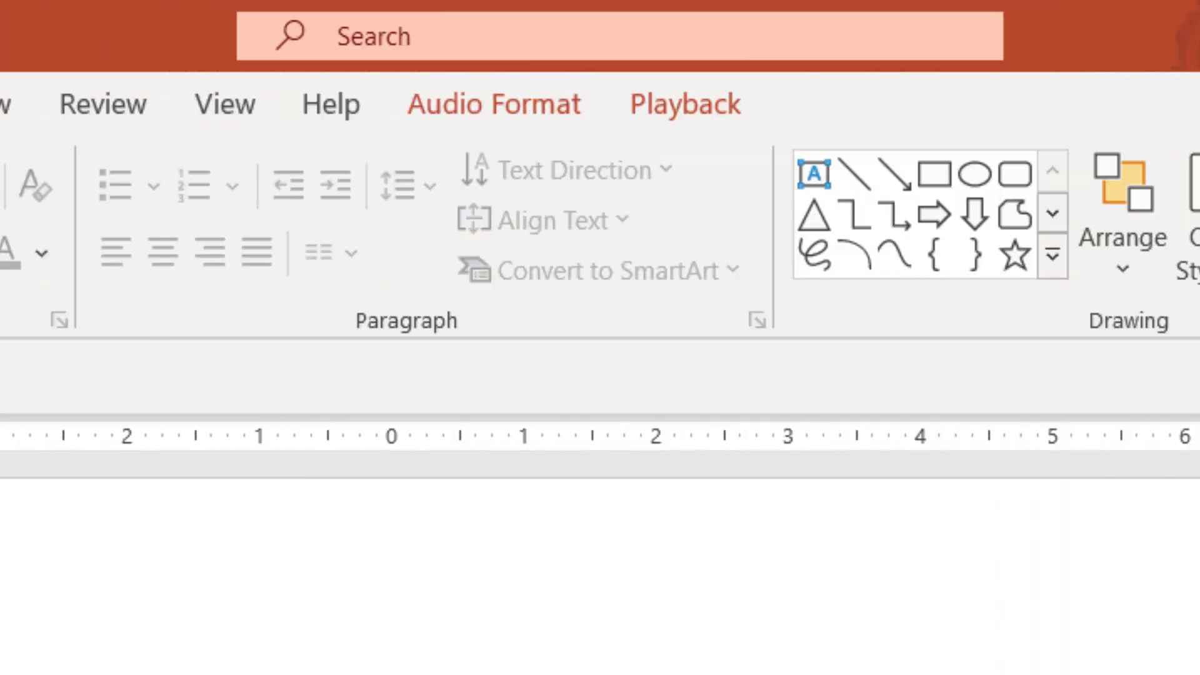
- Insert the Trailing Particles video from the Smoke Text Effect MP4 folder onto the slide
left_click(303, 107)
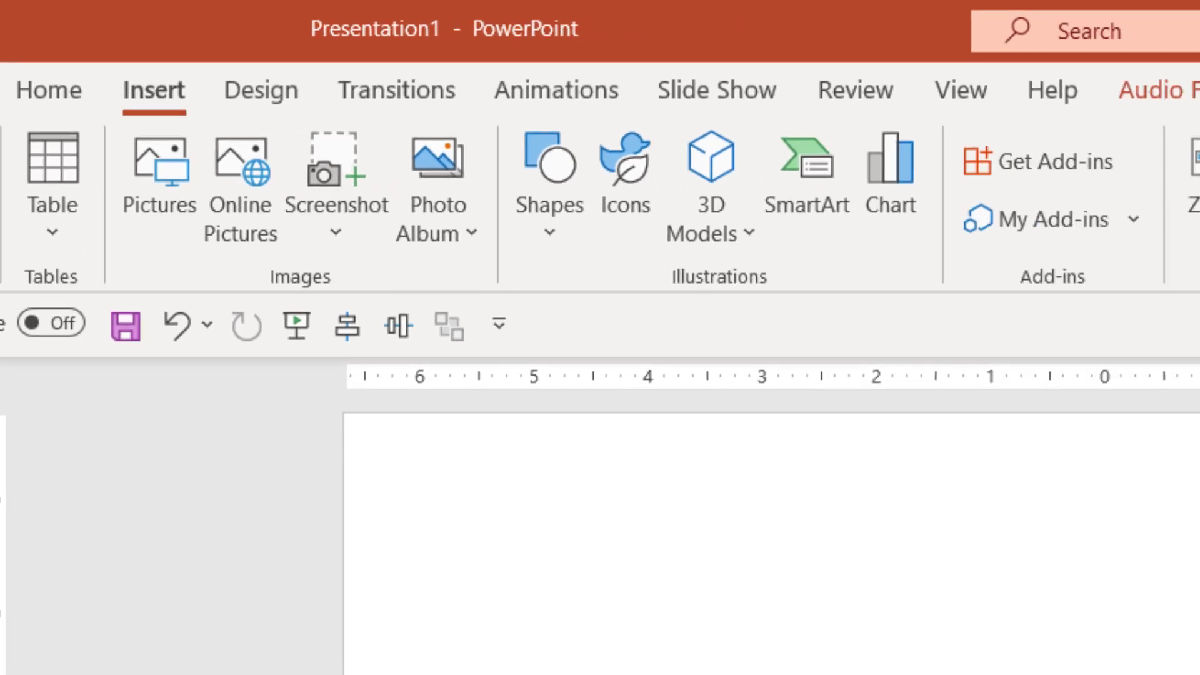
left_click(1060, 134)
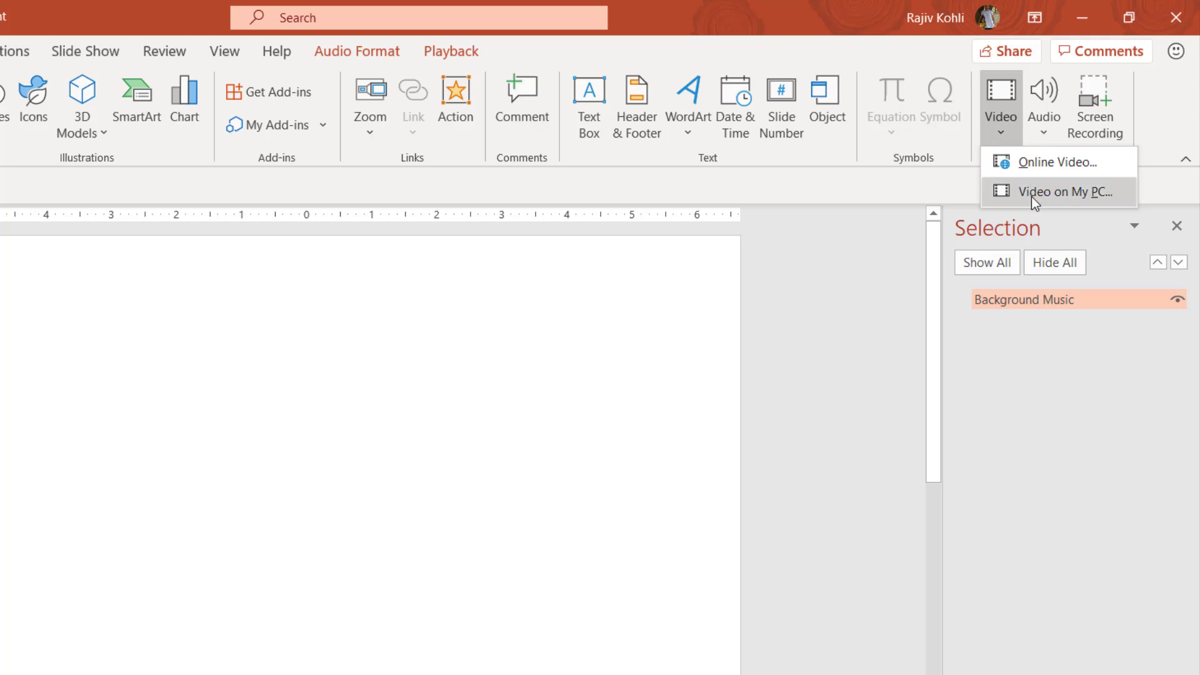
left_click(1034, 194)
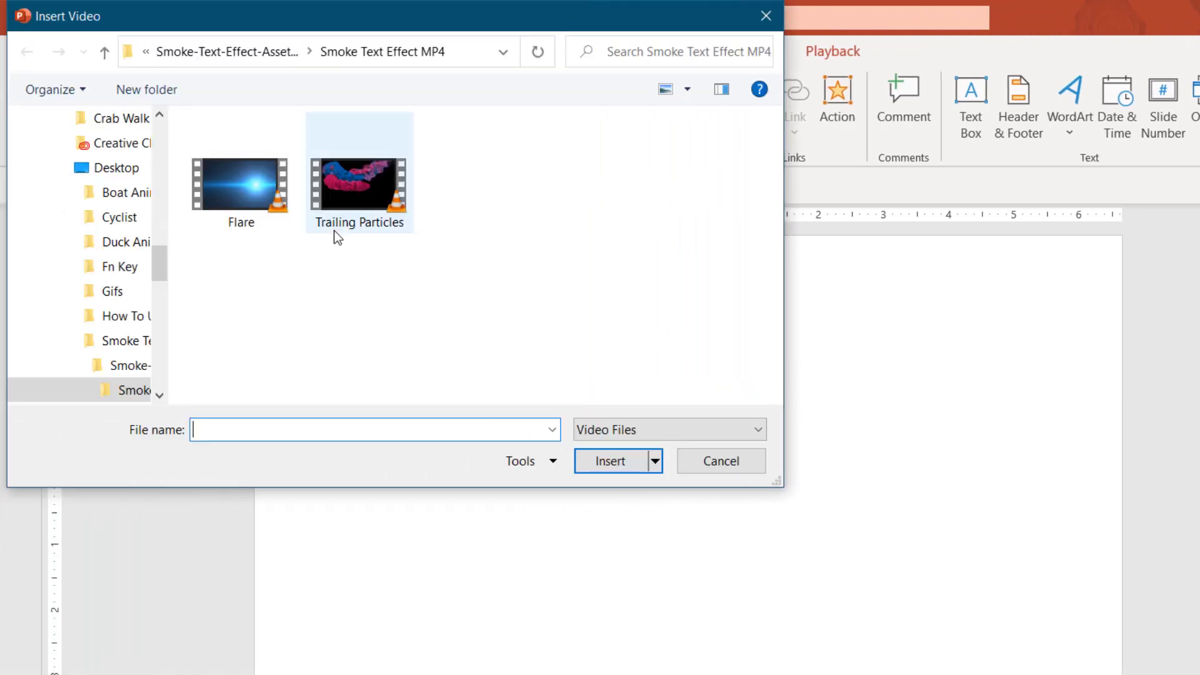
left_click(350, 191)
left_click(613, 464)
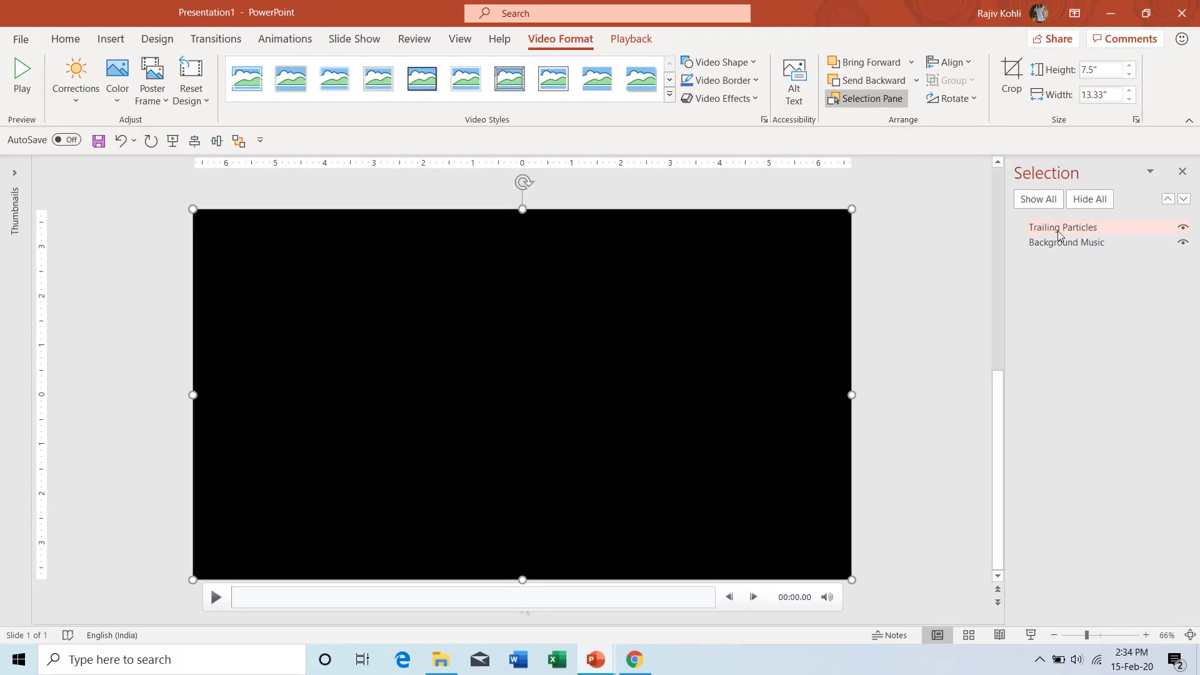
- Set the Trailing Particles video's playback to start automatically
left_click(1057, 230)
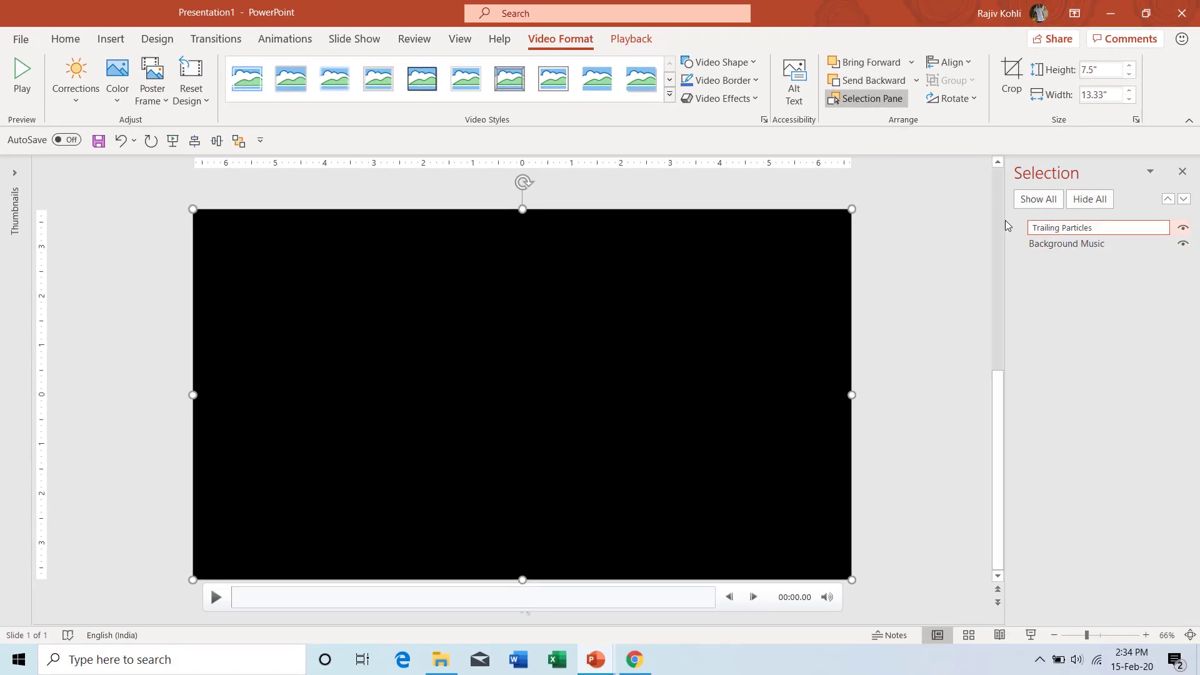
left_click(485, 325)
left_click(445, 345)
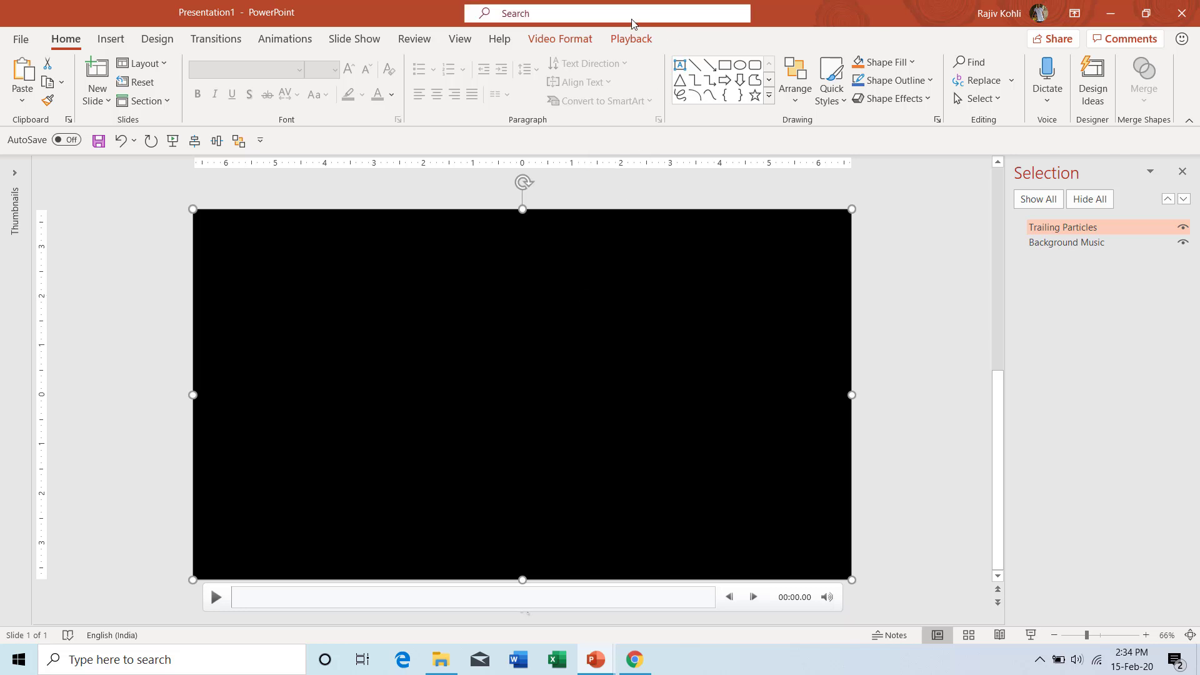
left_click(629, 40)
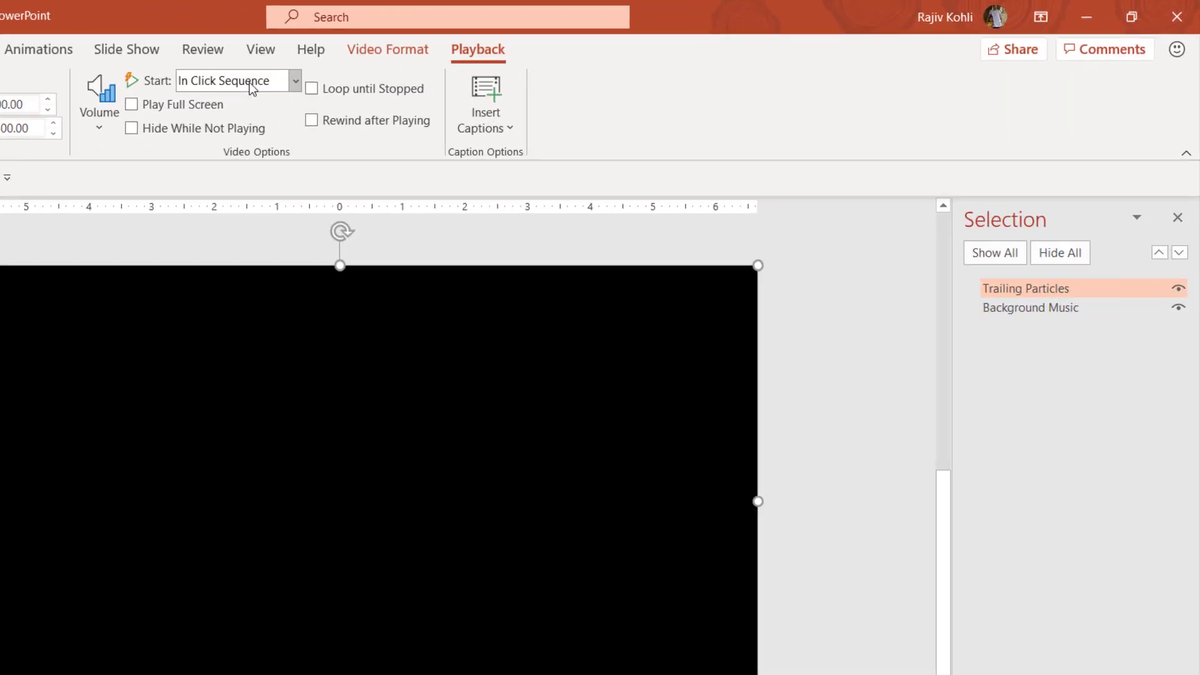
left_click(447, 66)
left_click(186, 140)
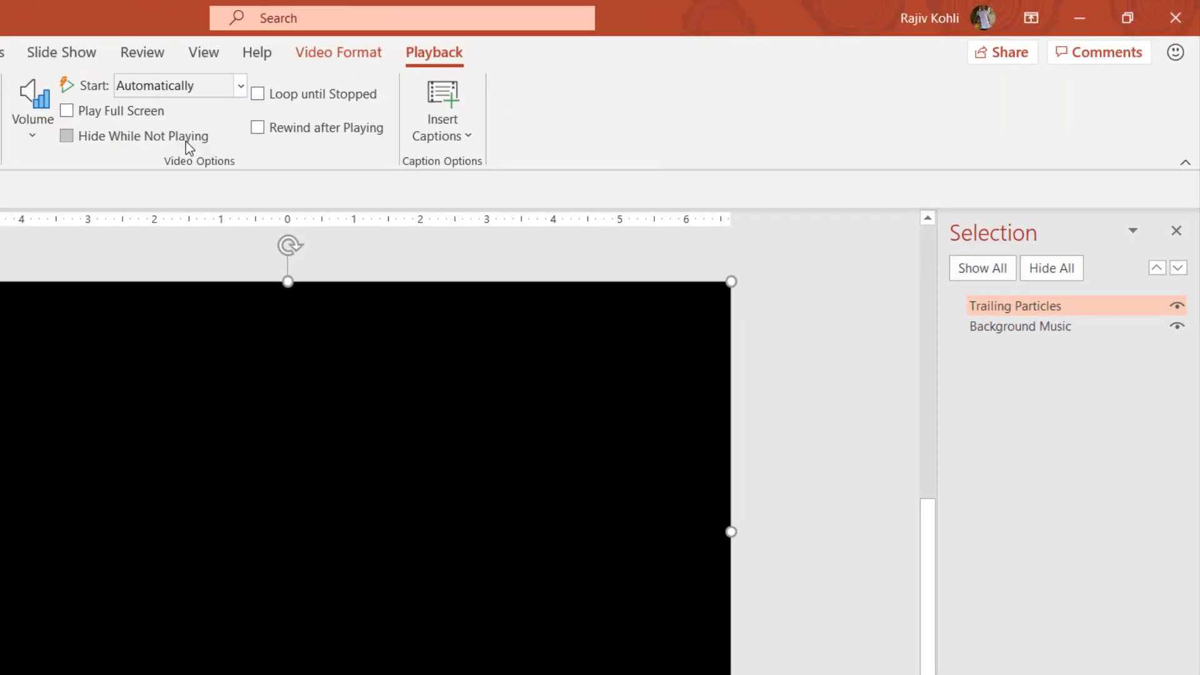
left_click(125, 111)
left_click(160, 111)
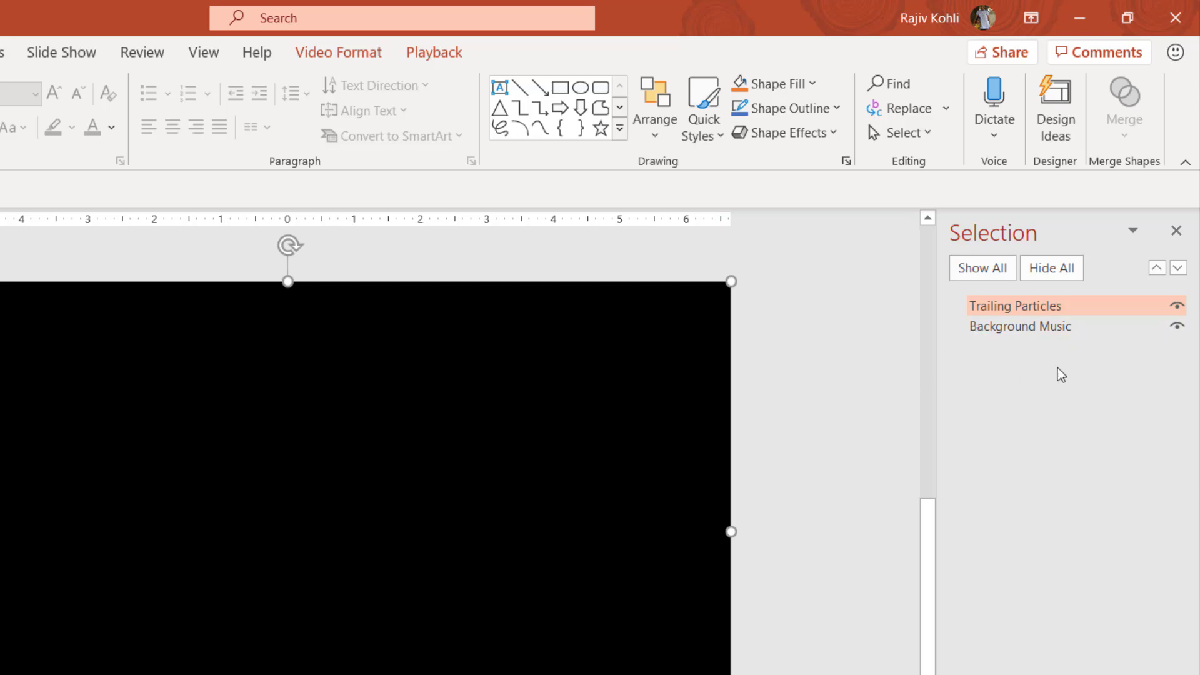
- Display the Animation Pane and set the Background Music play effect to start With Previous
left_click(198, 63)
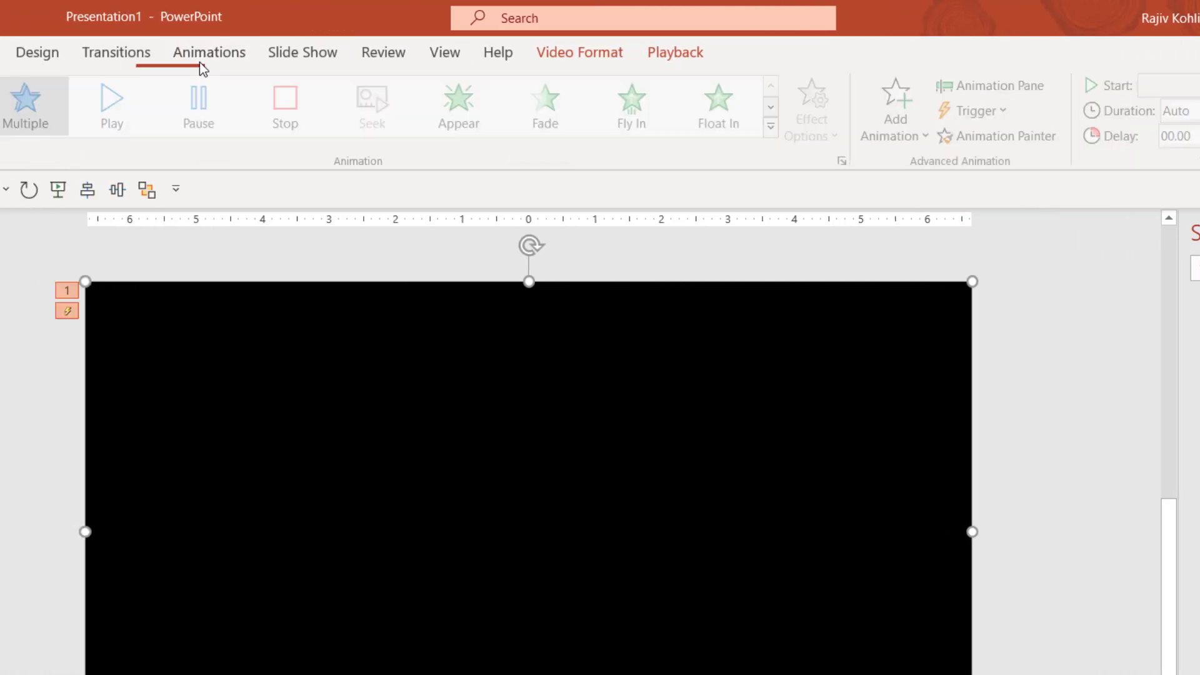
left_click(1017, 85)
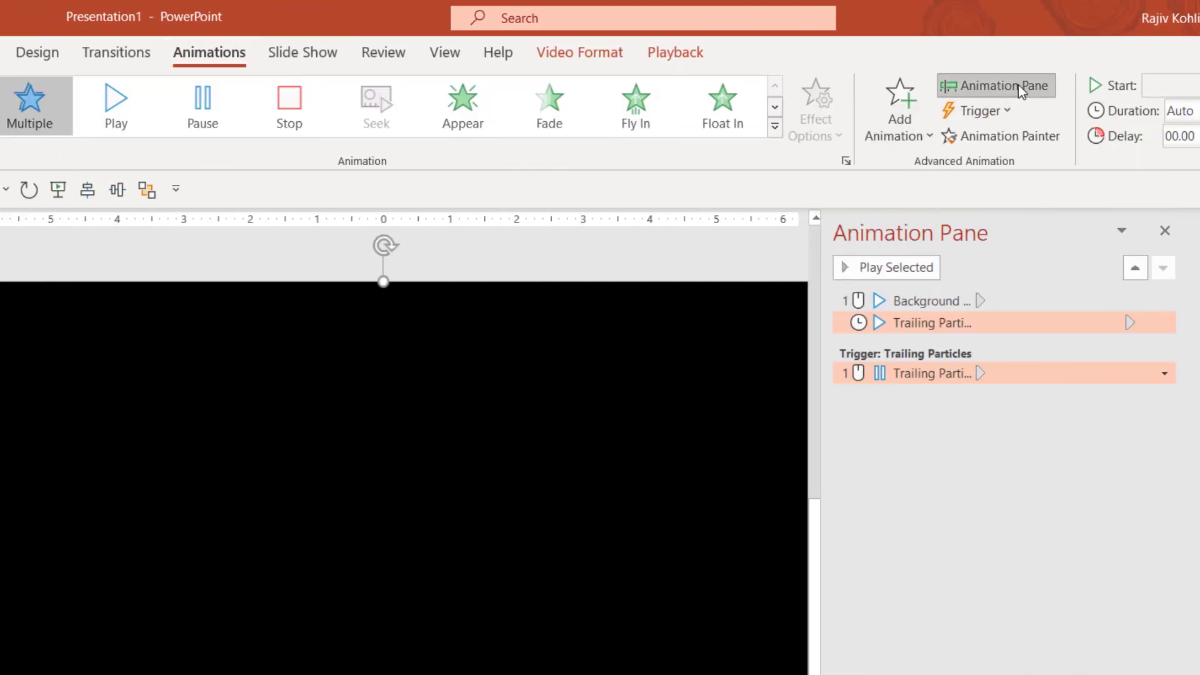
left_click(910, 301)
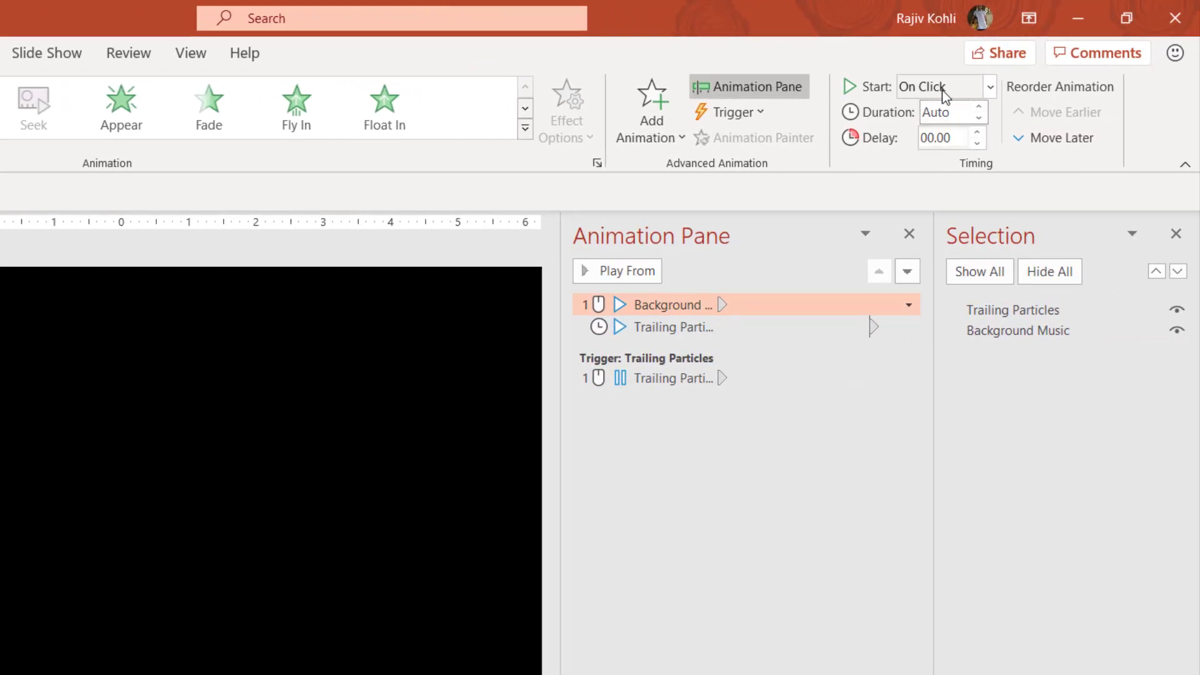
left_click(1182, 85)
left_click(948, 139)
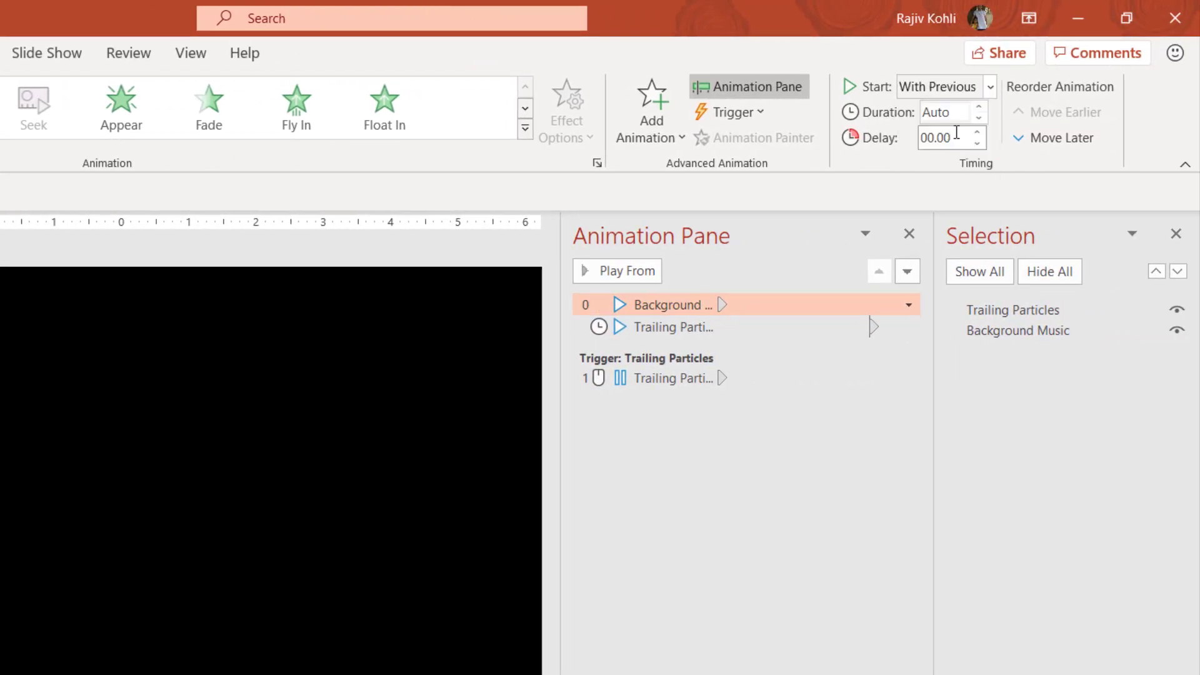
- Set the Trailing Particles play effect to start With Previous, and preview the slide as a slide show
left_click(681, 327)
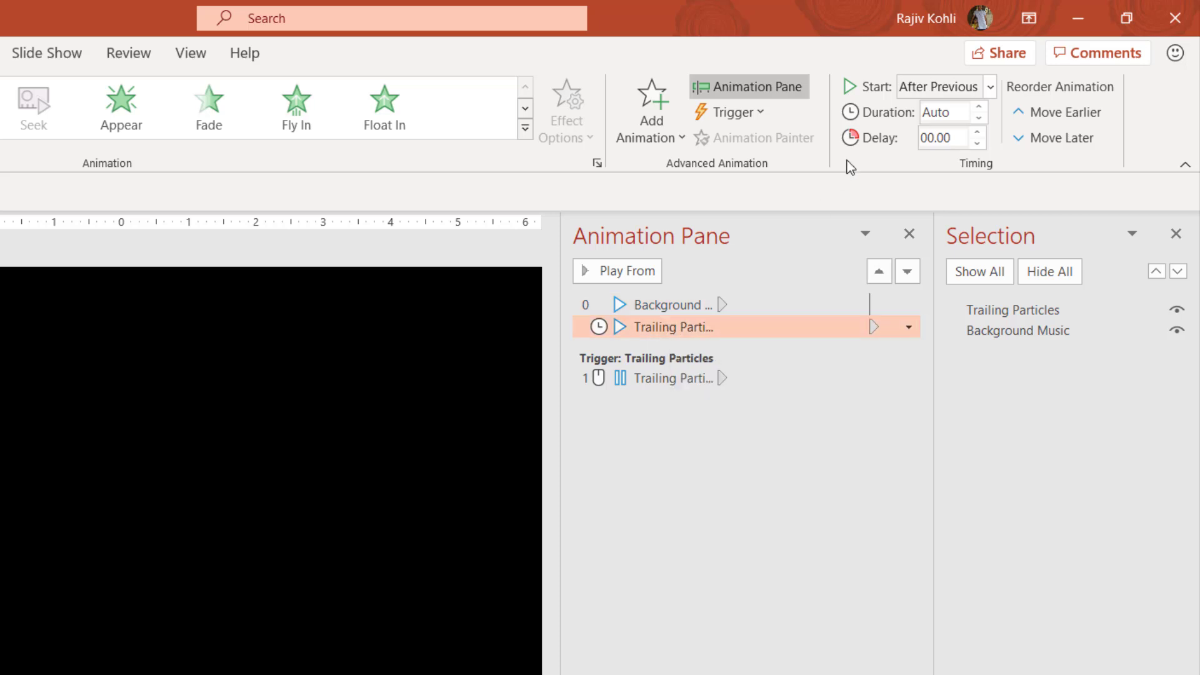
left_click(917, 90)
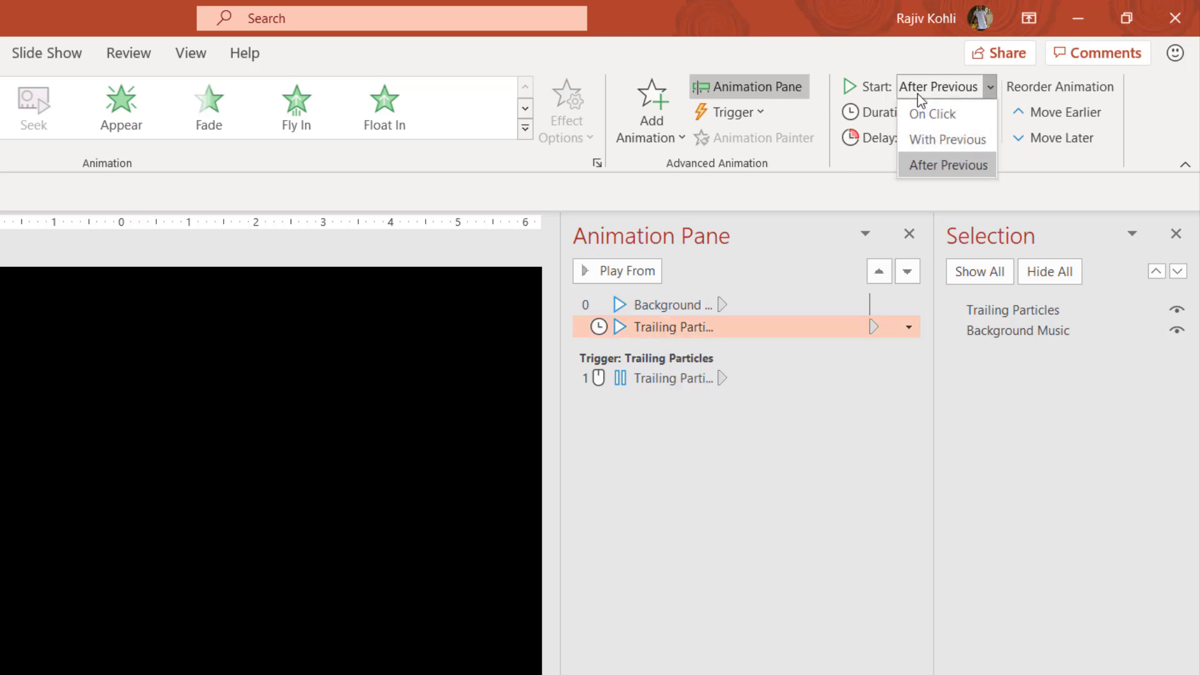
left_click(929, 138)
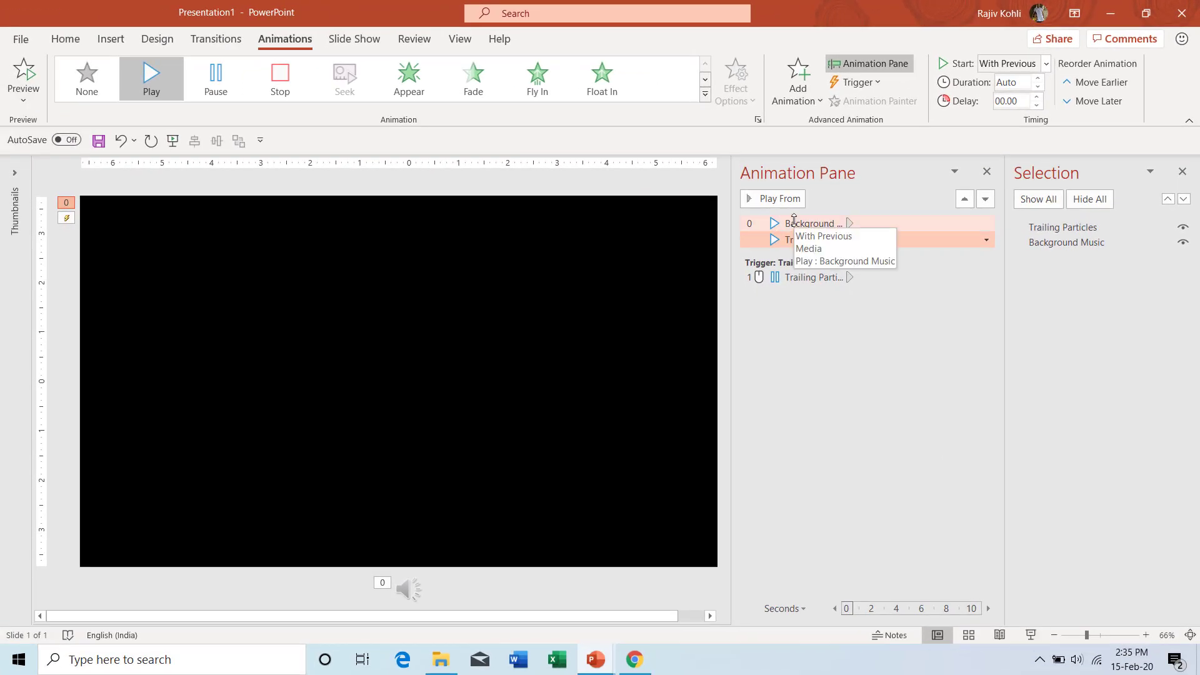
left_click(1031, 633)
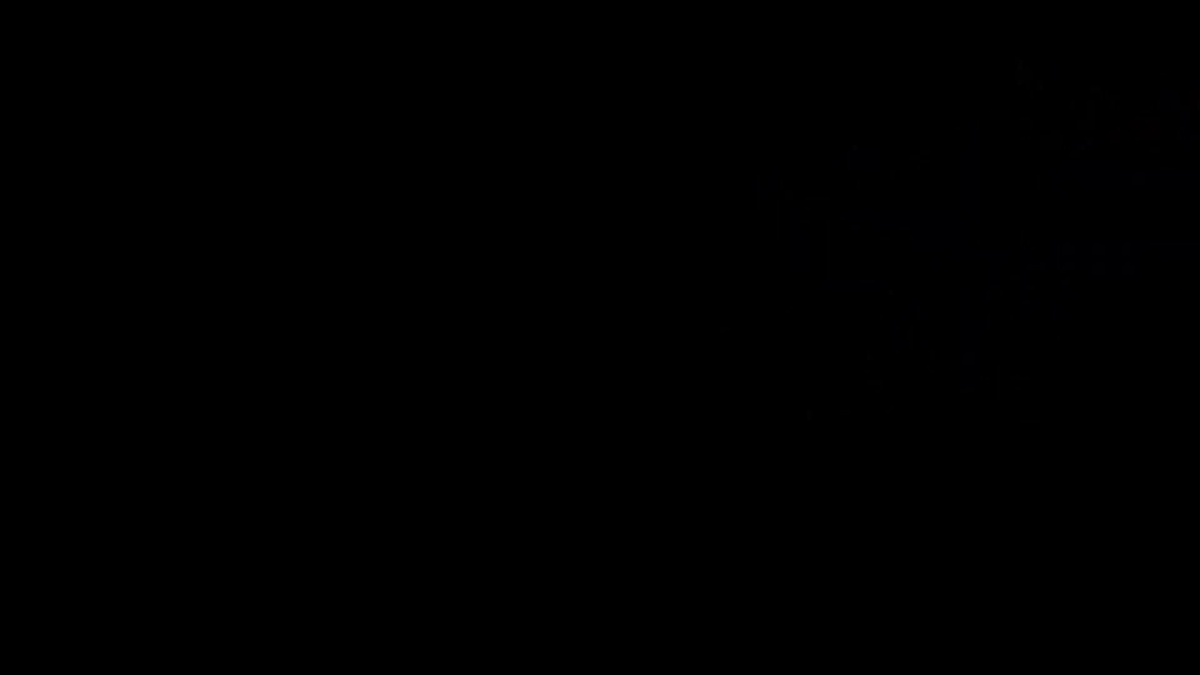
key("Escape")
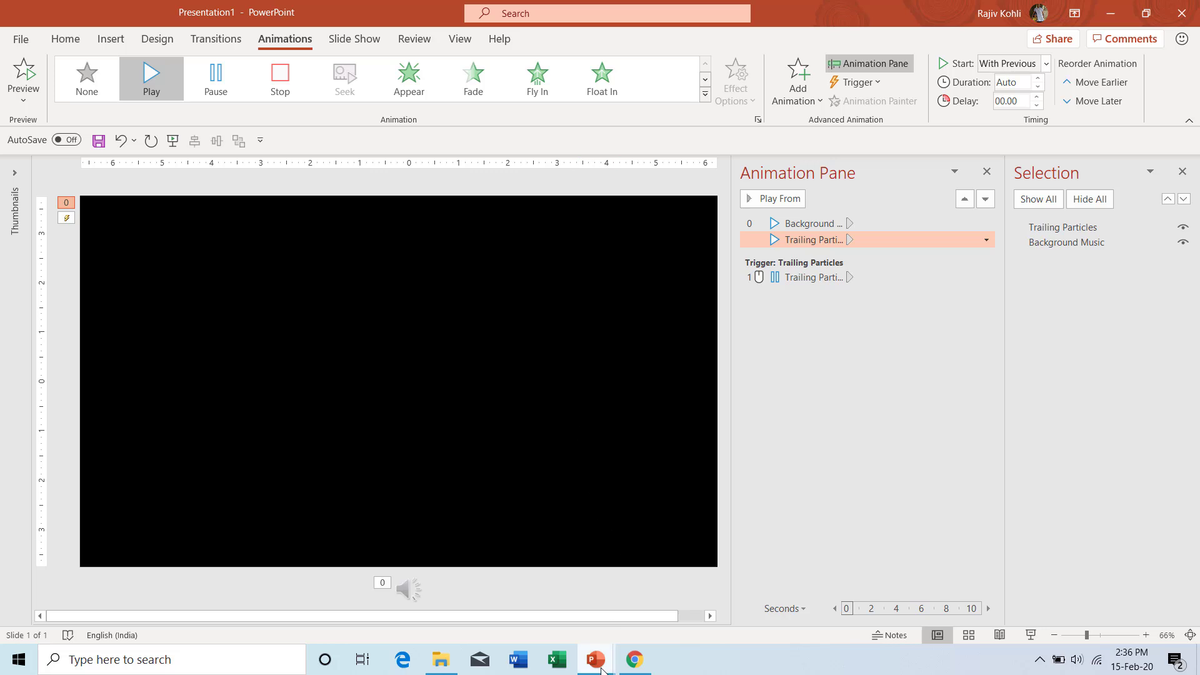
- Switch to the Smoke Text Effect in PowerPoint presentation and select its letter animations from T through R of Teacher to examine them
mouse_move(597, 662)
left_click(473, 602)
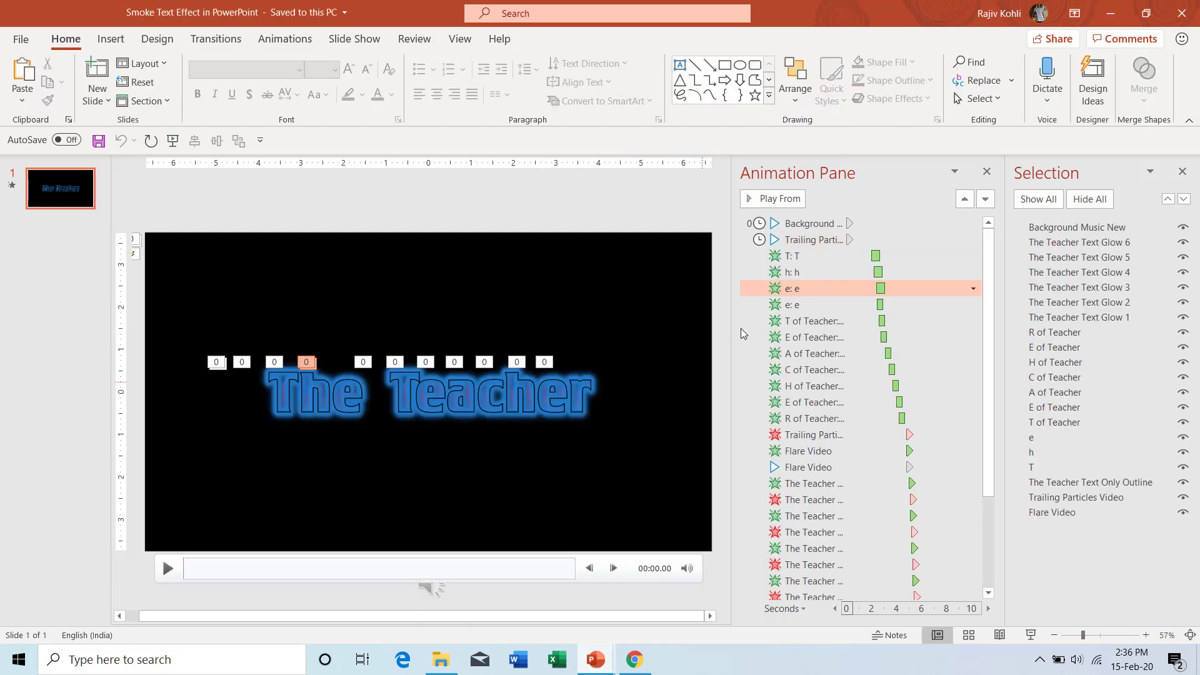
left_click(840, 253)
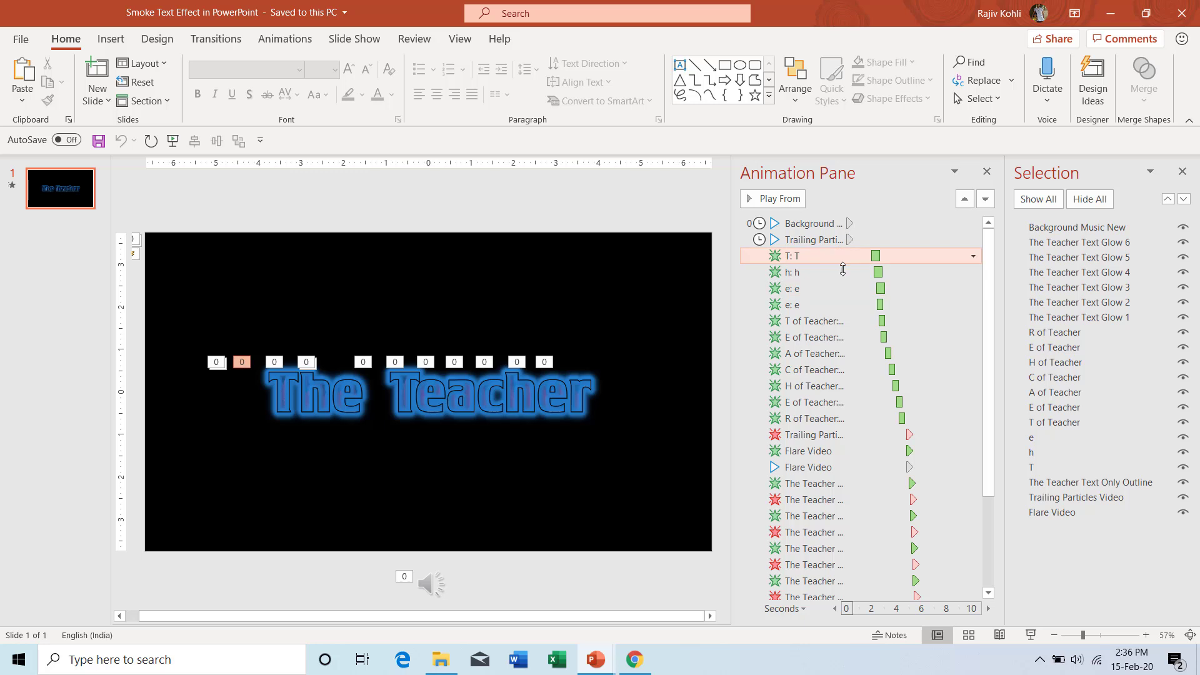
left_click(815, 418, "shift")
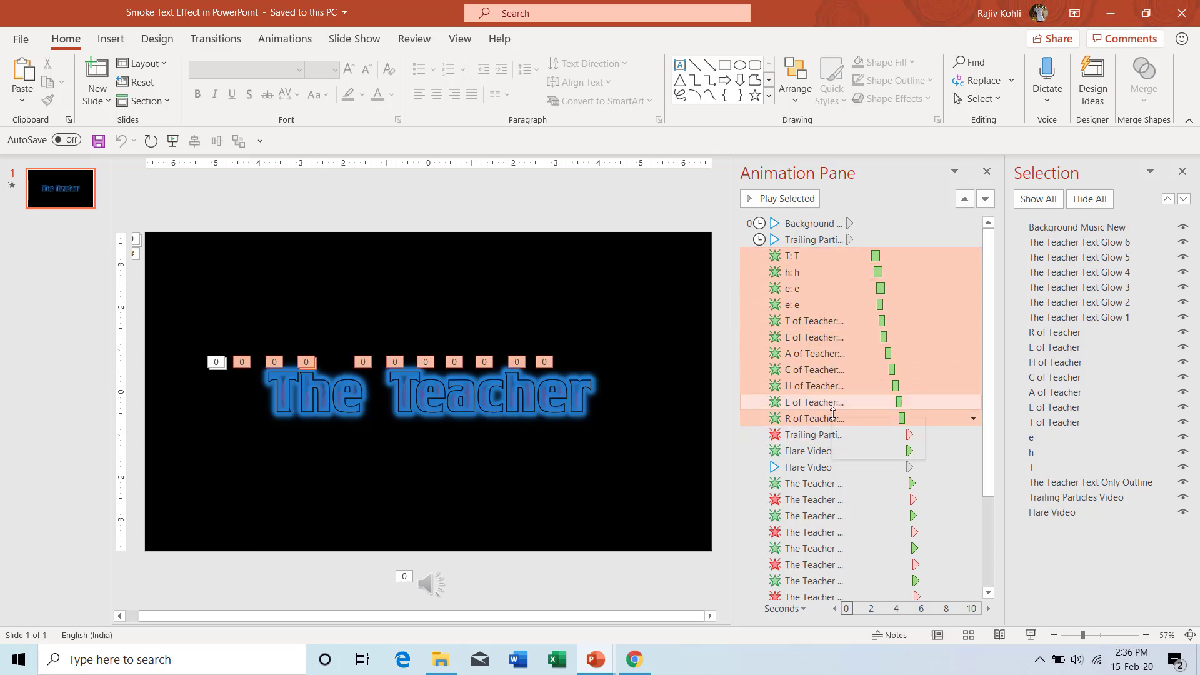
- Hide all objects in the finished presentation and show only the separate letter objects of "The Teacher" to see how the text is built
left_click(1102, 200)
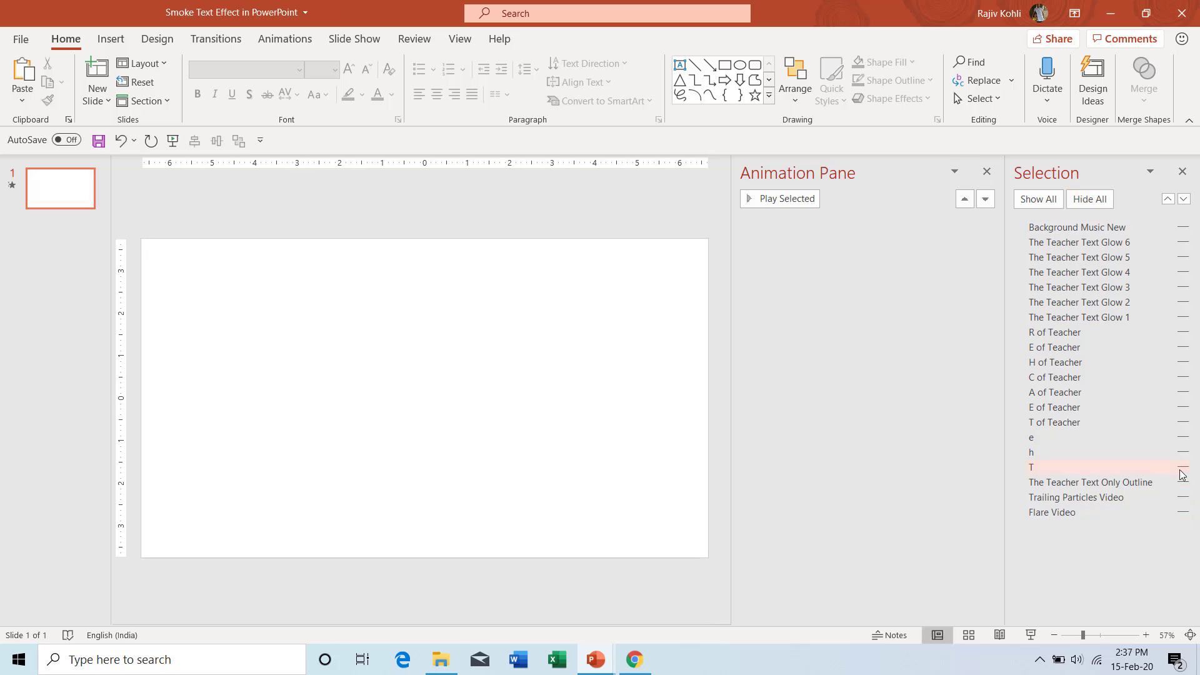
left_click(1186, 468)
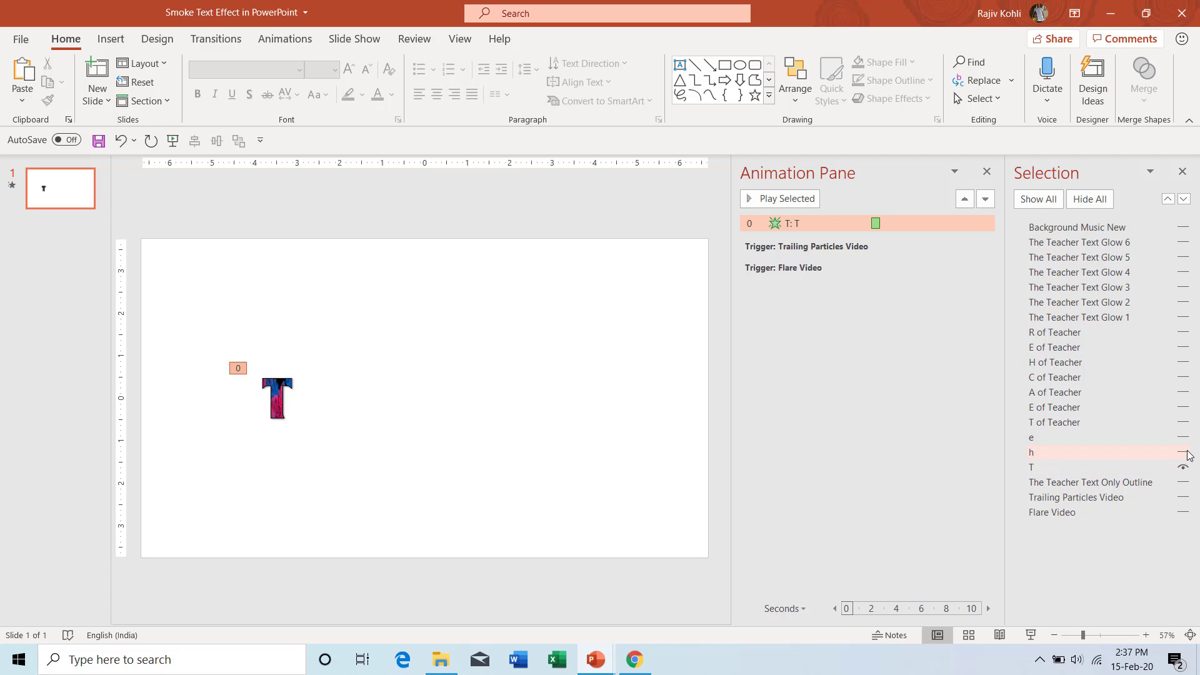
left_click(1186, 453)
left_click(1186, 439)
left_click(1185, 423)
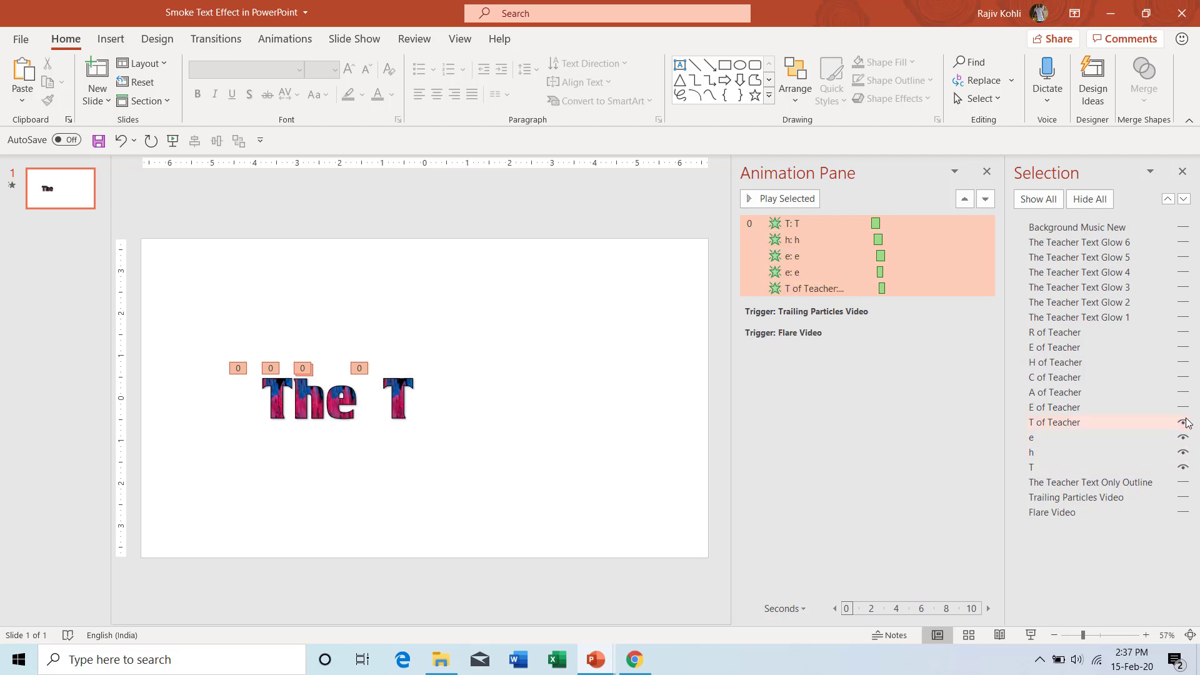
left_click(1185, 408)
left_click(1186, 379)
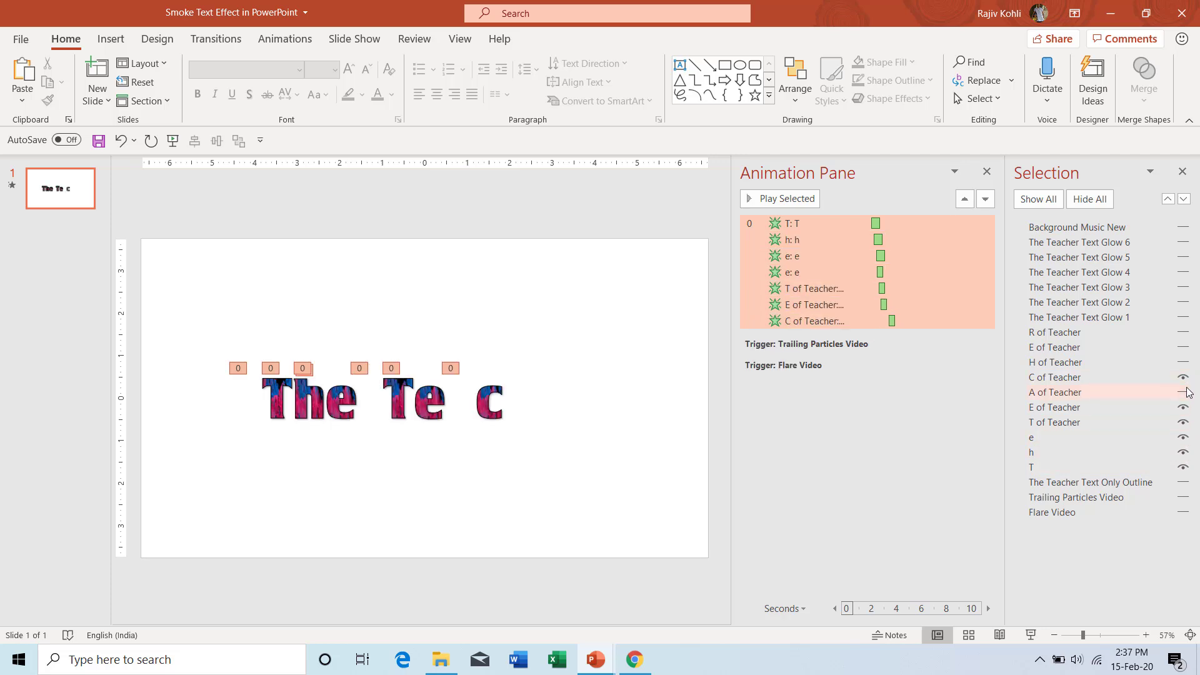
left_click(1186, 392)
left_click(1185, 362)
left_click(1185, 347)
left_click(1185, 332)
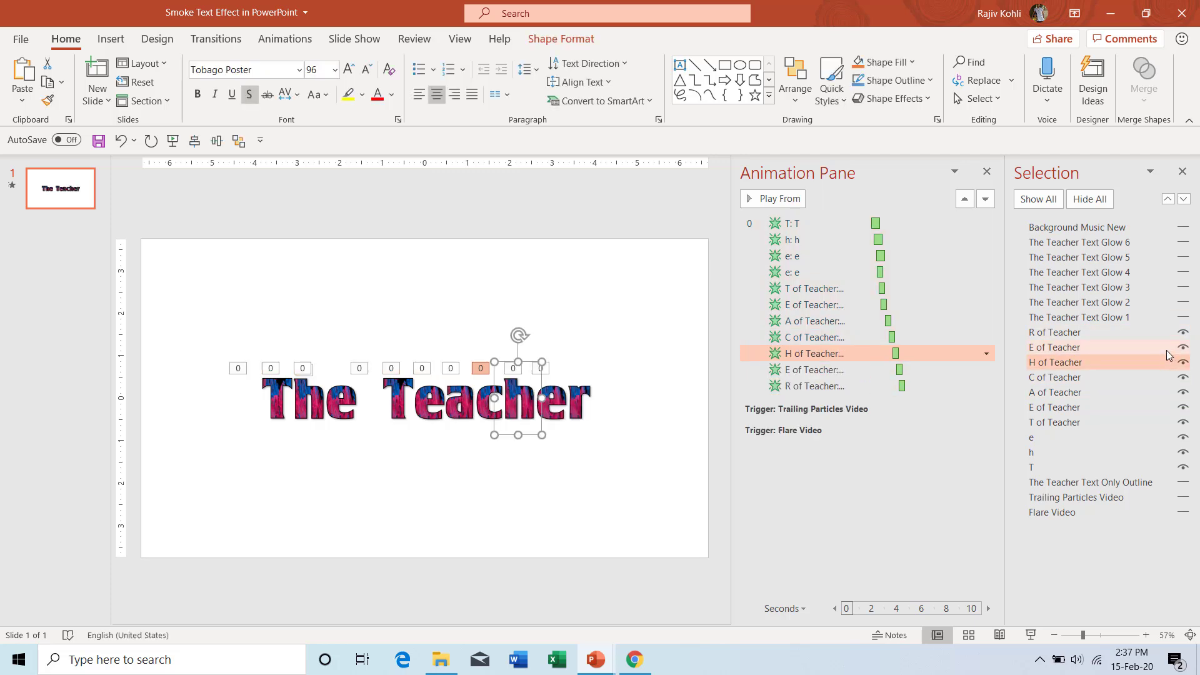
- Switch back to Presentation1 and hide the Trailing Particles and Background Music objects on the slide
mouse_move(597, 658)
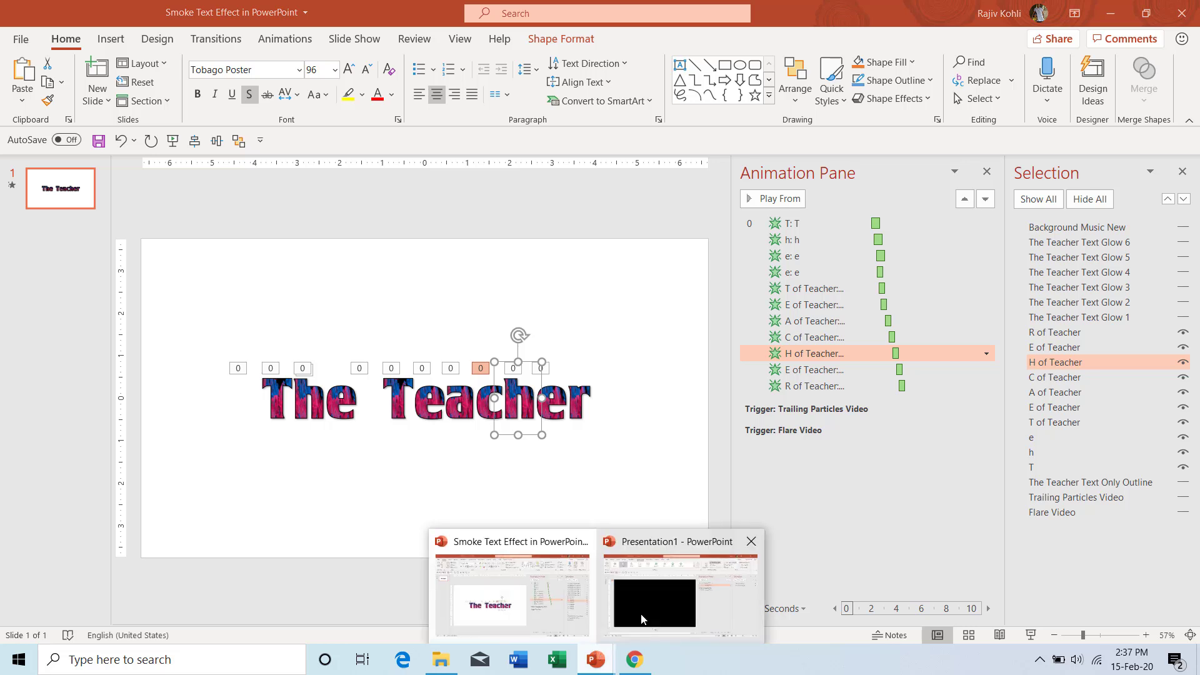
left_click(642, 618)
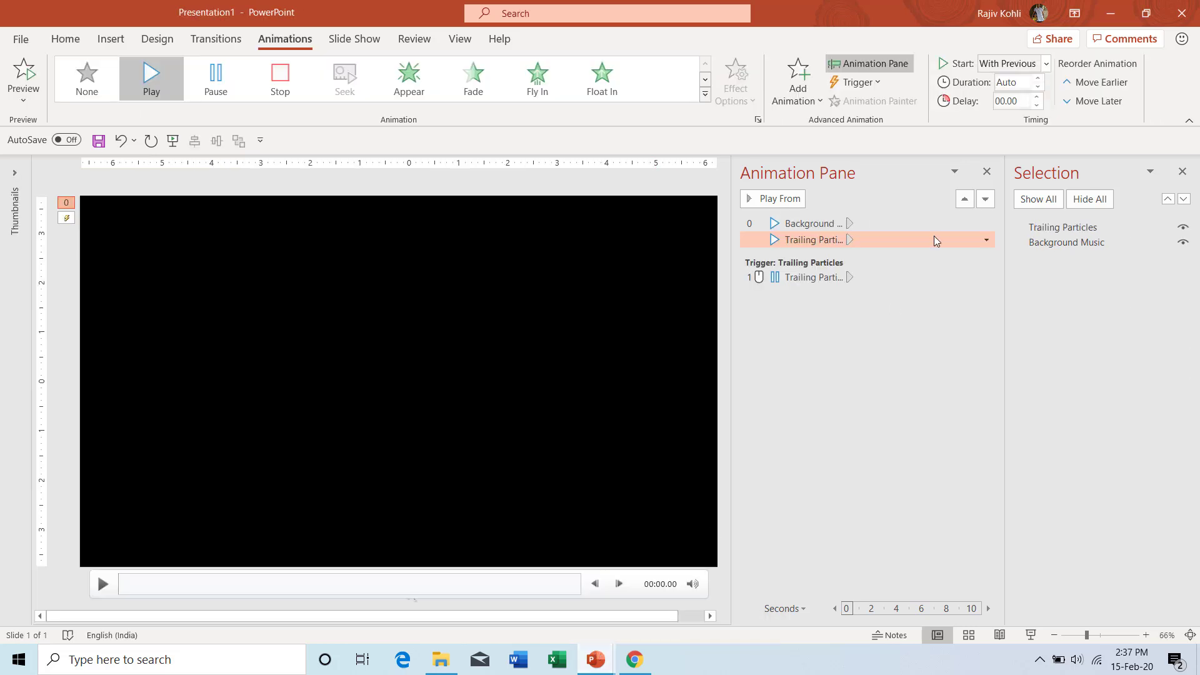
left_click(1182, 229)
left_click(1182, 242)
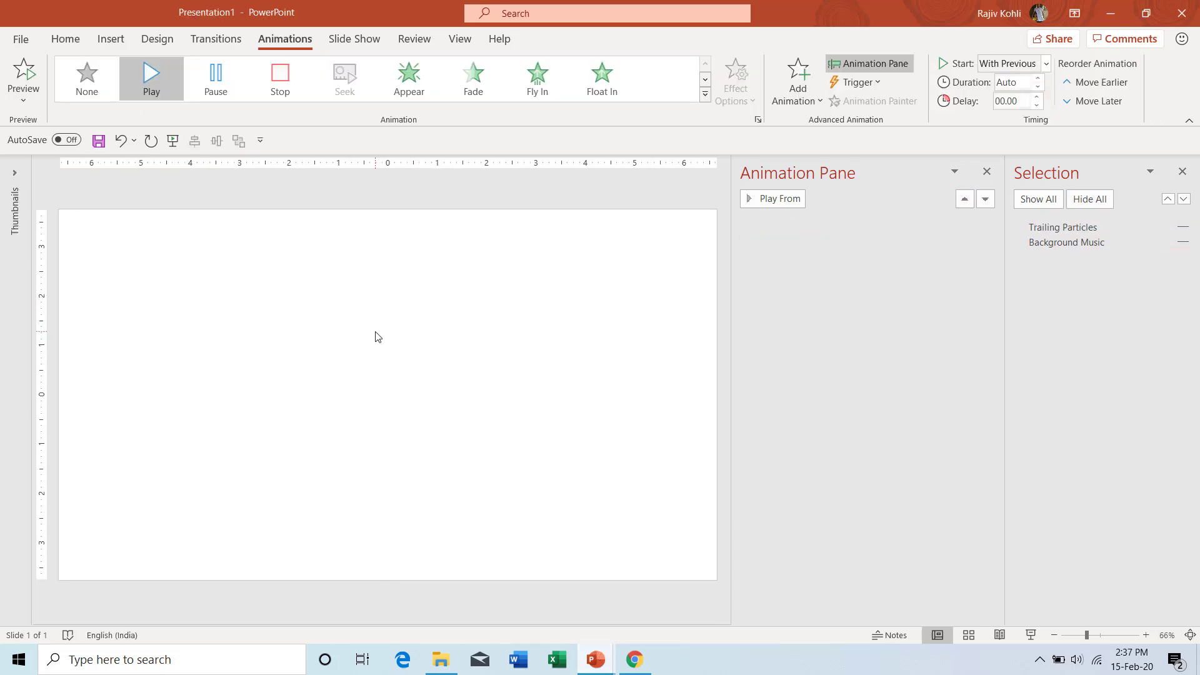
- Insert WordArt in the style Fill: Black, Text color 1; Shadow with the text "The Teacher"
left_click(110, 38)
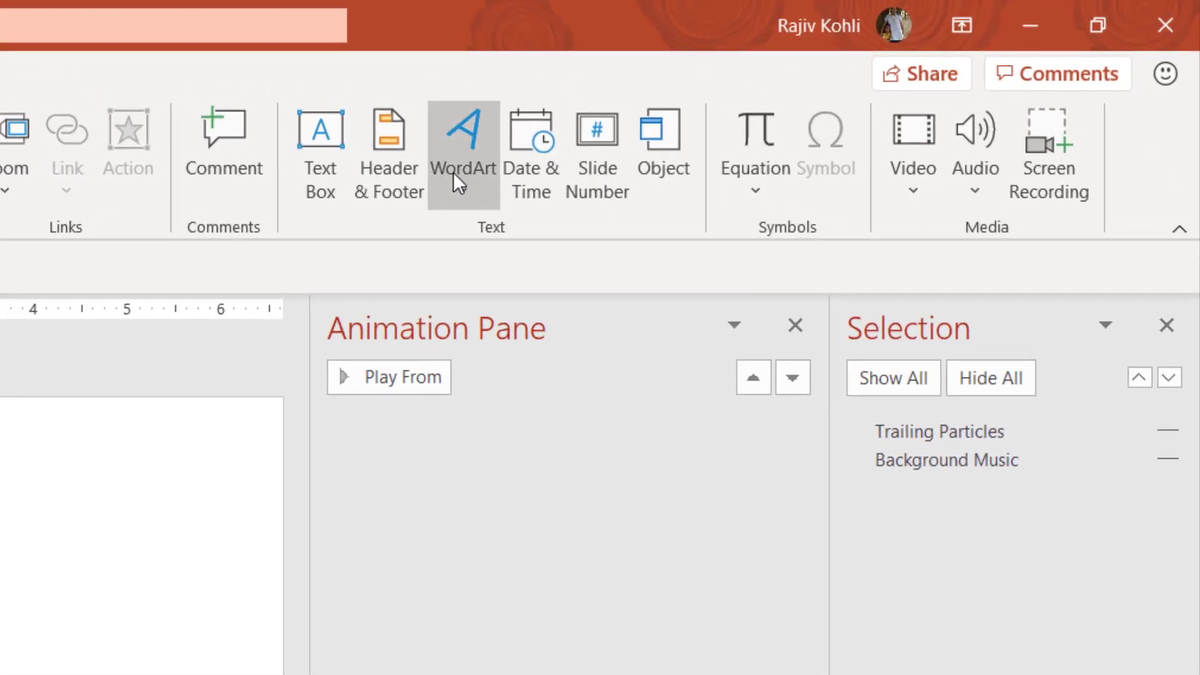
left_click(458, 181)
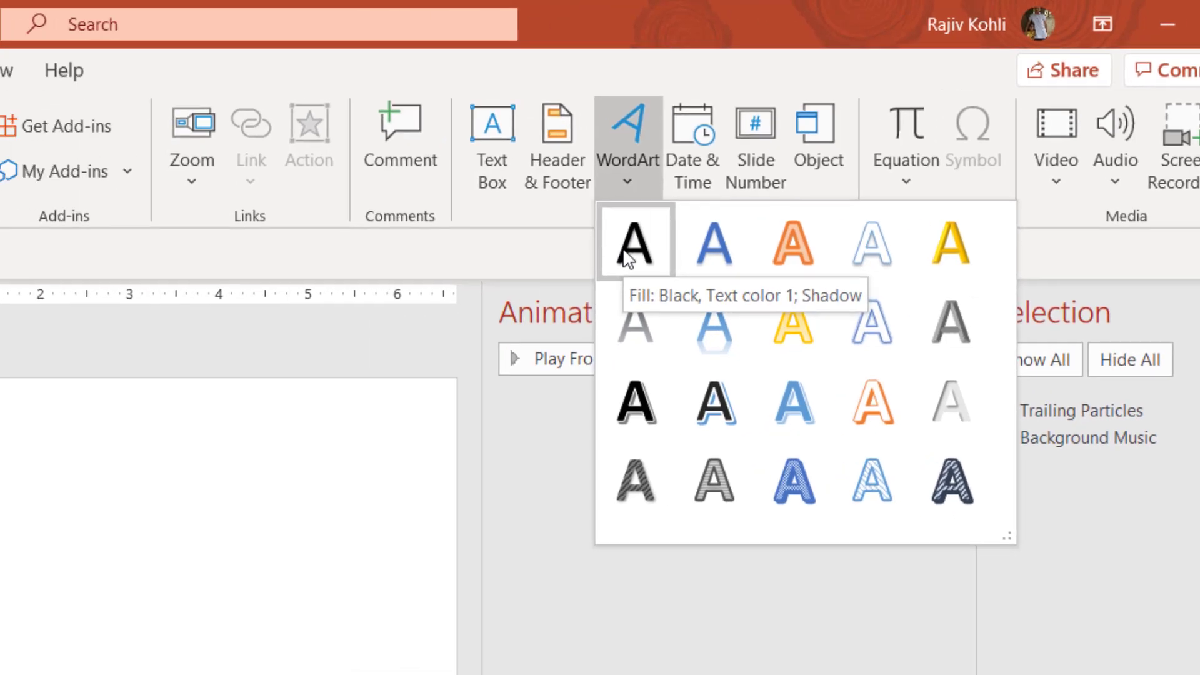
left_click(463, 273)
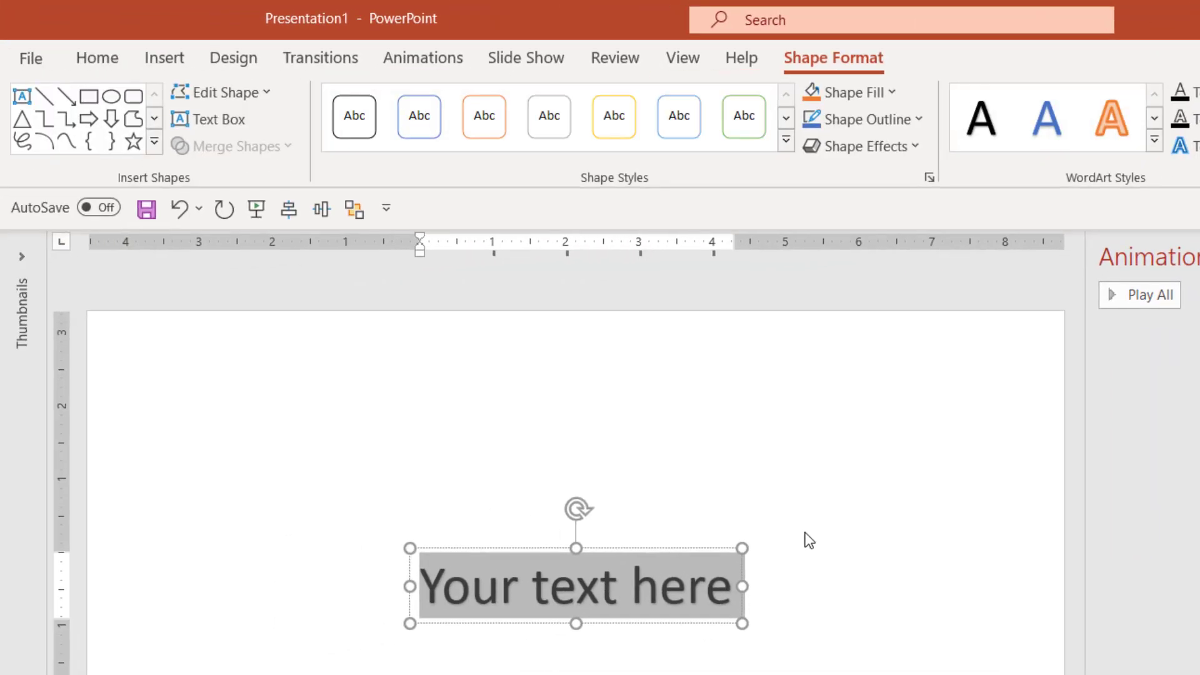
type("The Teacher")
key("Escape")
- Set the font of the "The Teacher" WordArt to Tobago Poster
left_click(97, 58)
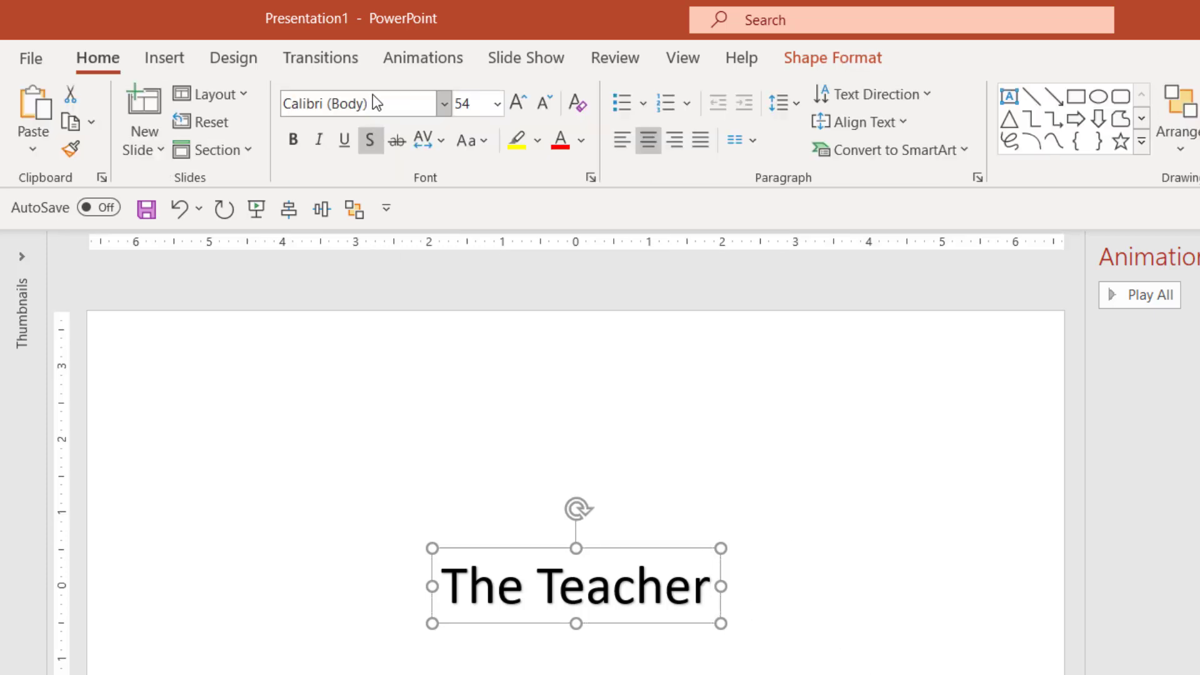
left_click(443, 103)
type("T")
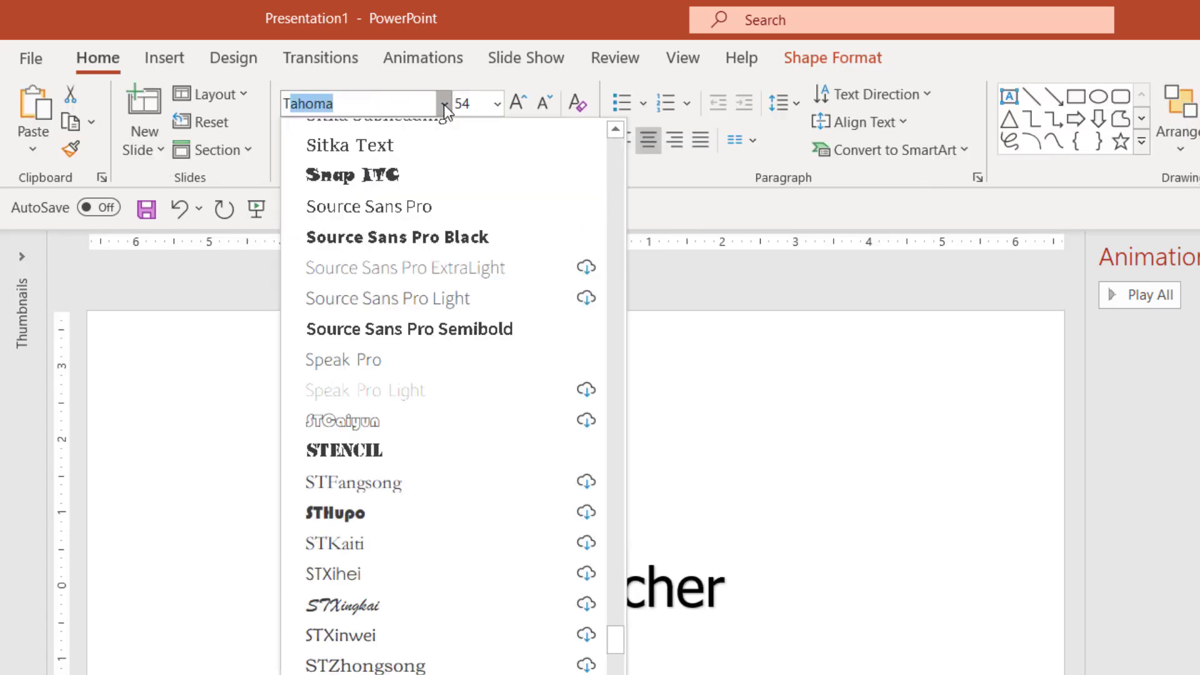
type("obago Poster")
key("Return")
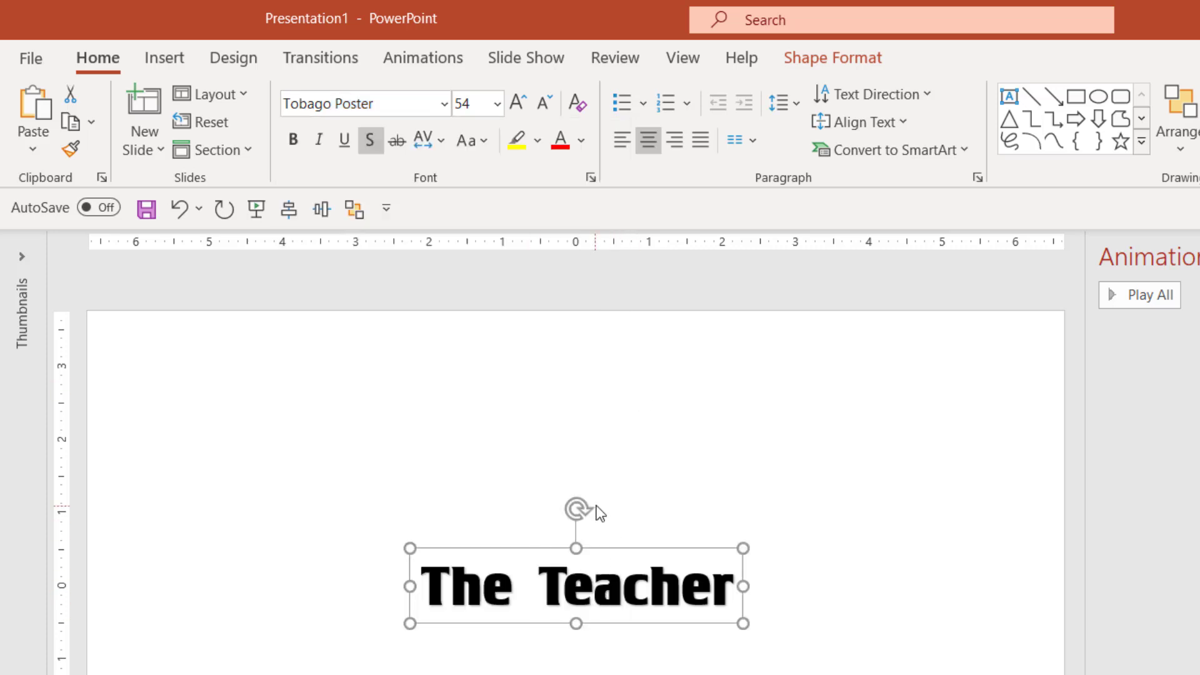
- Increase the font size of the "The Teacher" WordArt to 88
left_click(521, 109)
left_click(521, 109)
left_click(522, 109)
left_click(521, 109)
left_click(521, 109)
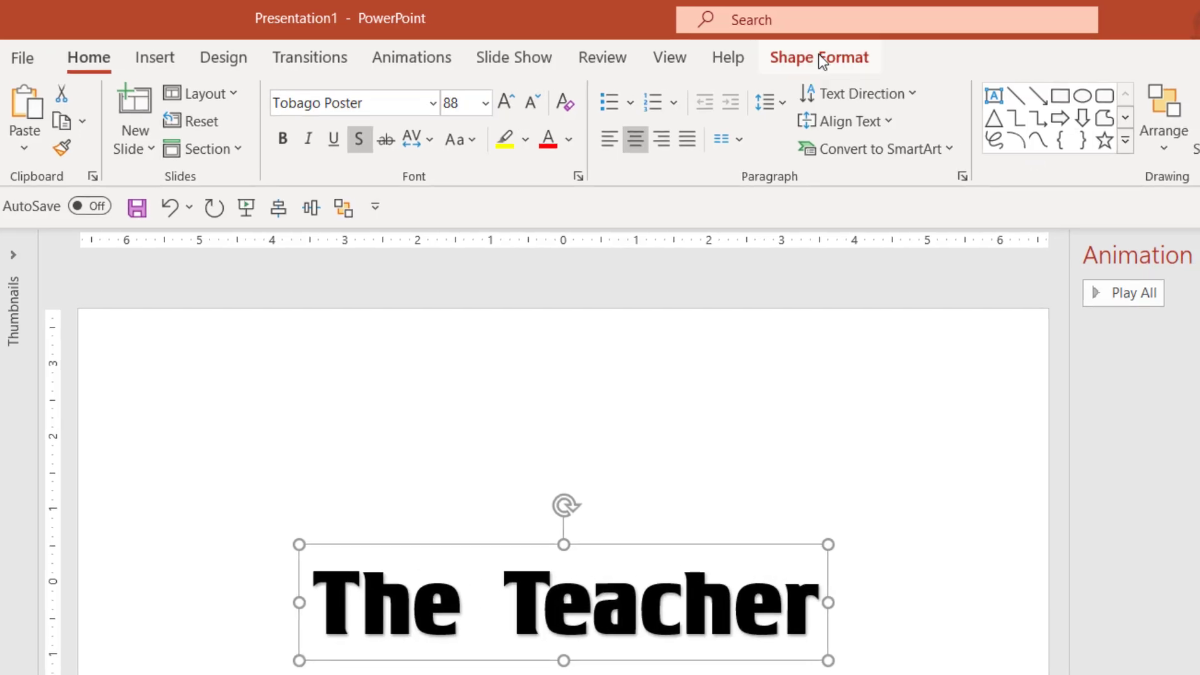
- Center the "The Teacher" WordArt on the slide both horizontally and vertically
left_click(832, 57)
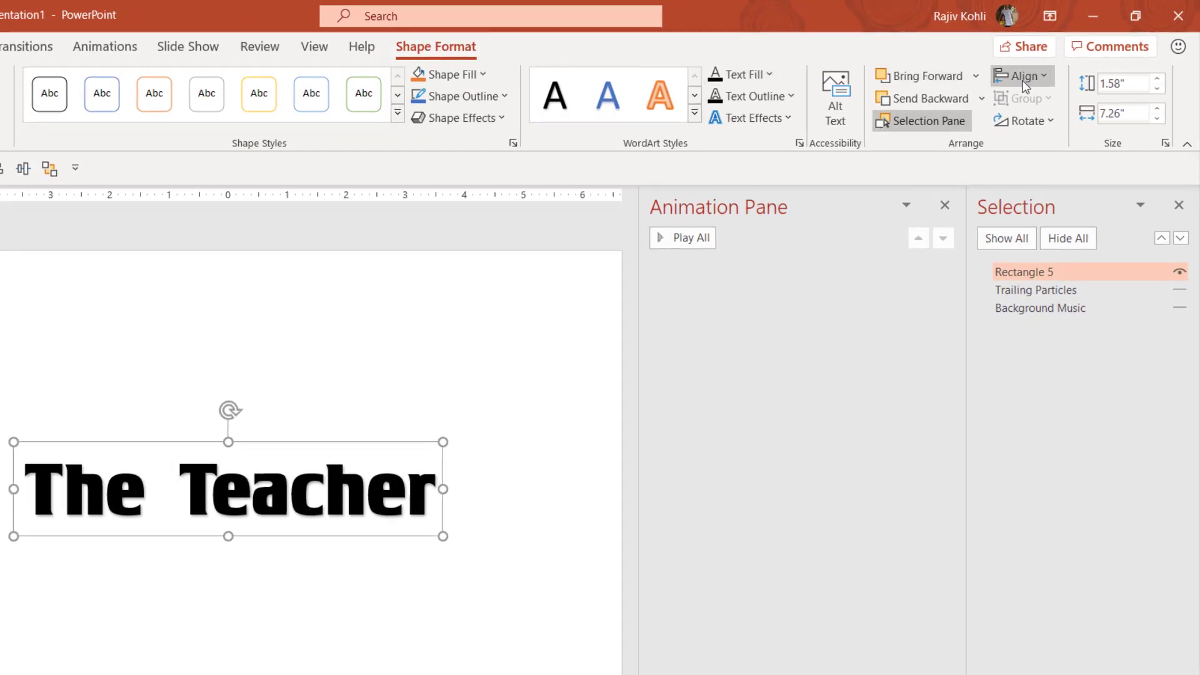
left_click(1023, 76)
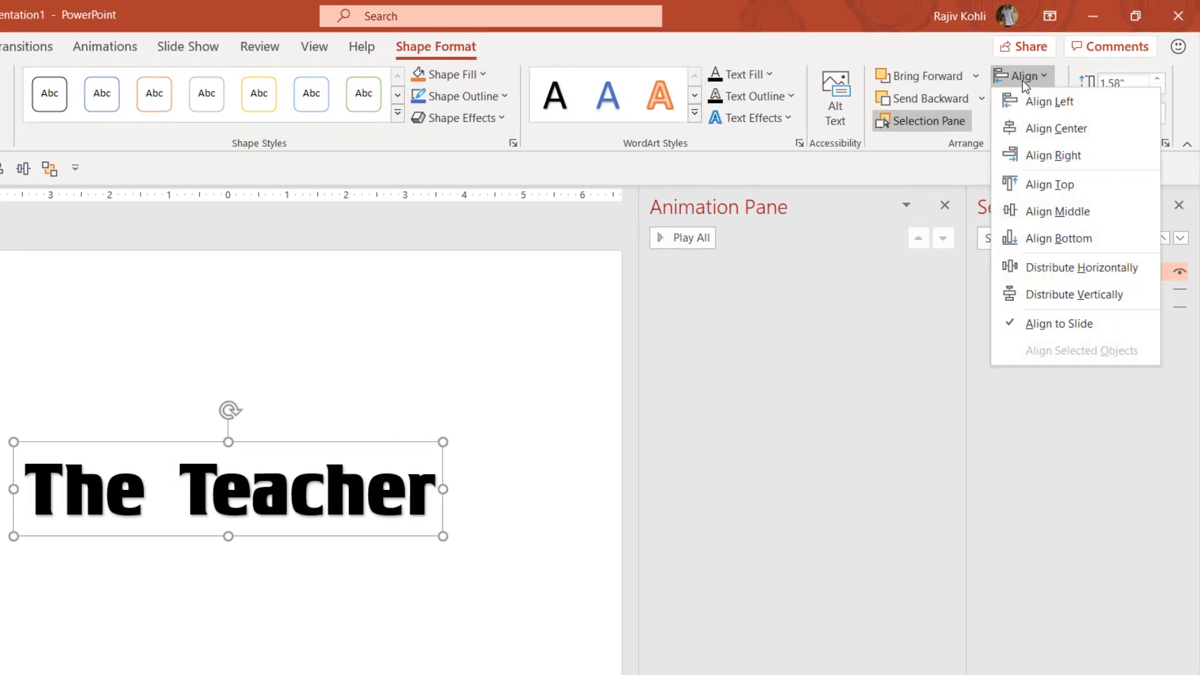
left_click(1040, 134)
left_click(1039, 74)
left_click(1040, 214)
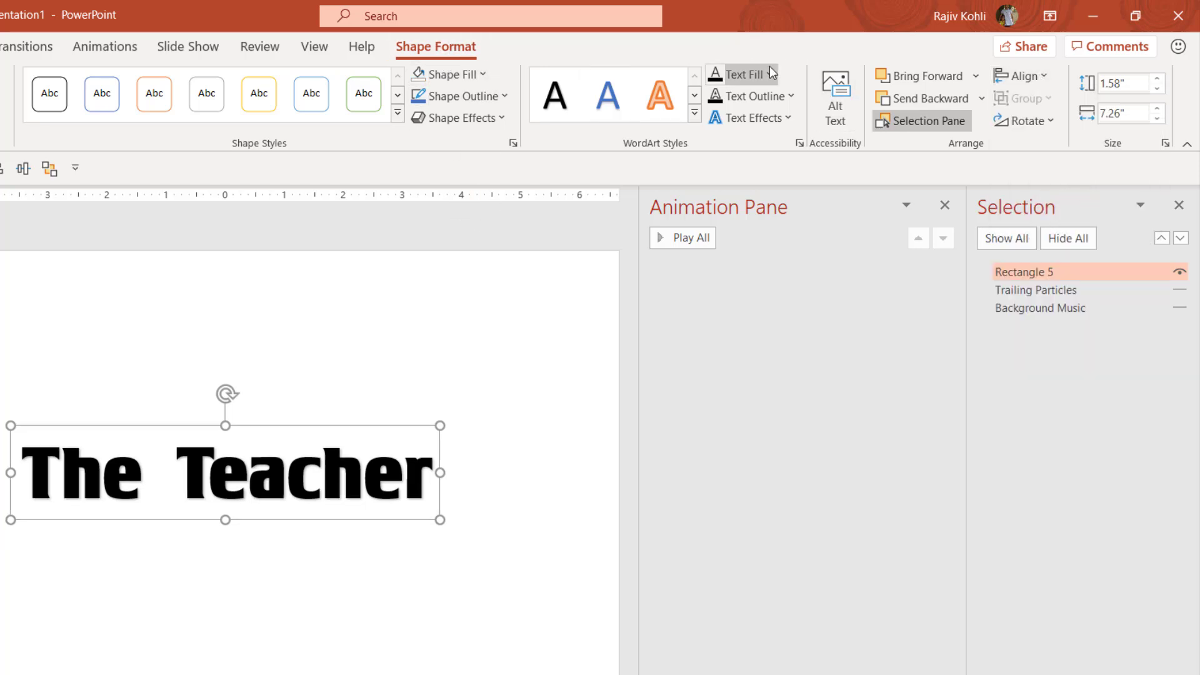
- Remove the text fill of the "The Teacher" WordArt and give its letters a black outline
left_click(756, 78)
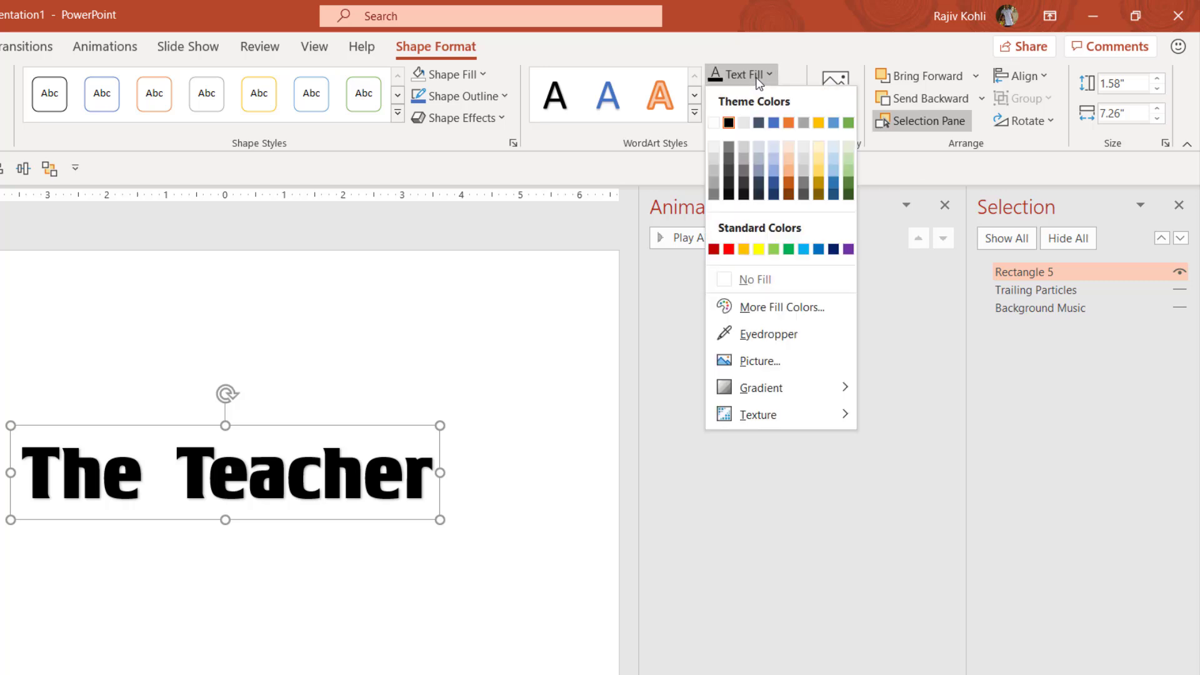
left_click(744, 281)
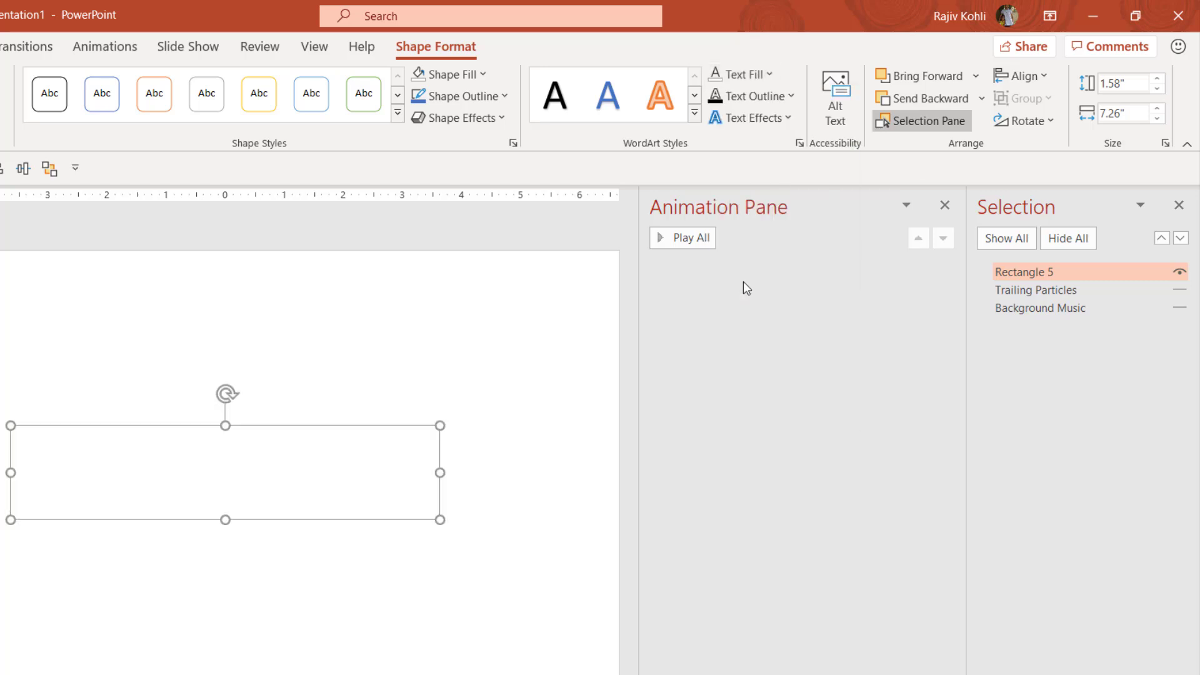
left_click(758, 98)
left_click(731, 139)
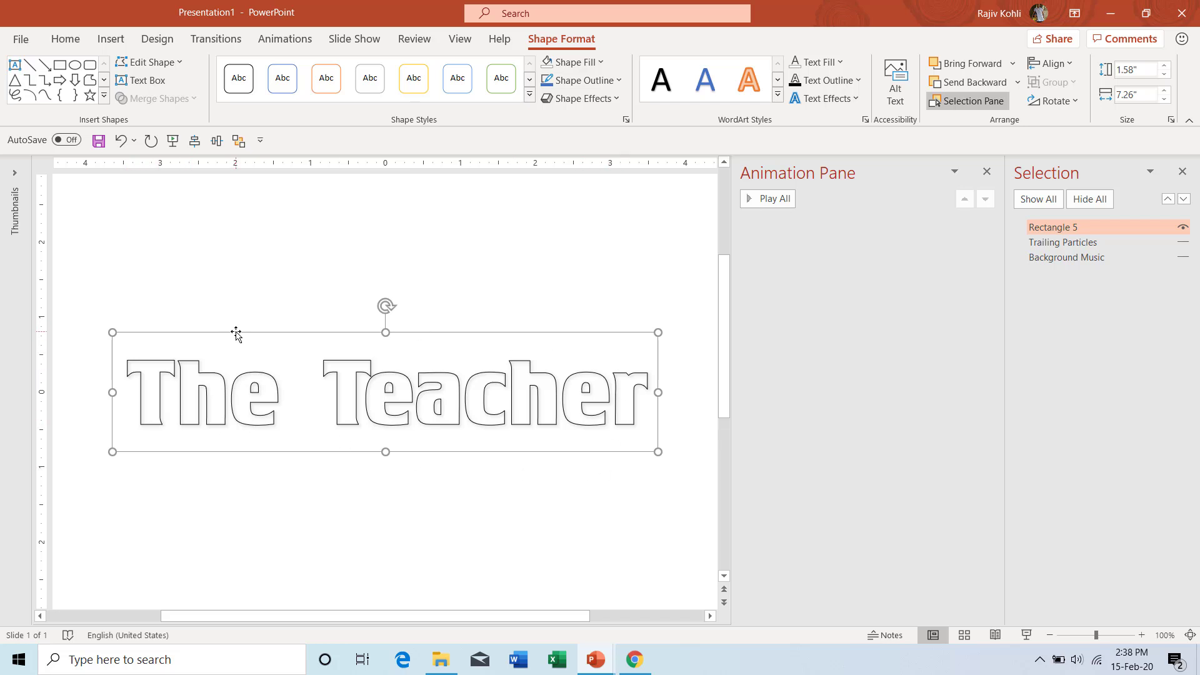
- Try duplicating the "The Teacher" WordArt with copy and paste, and undo the pasted copies
key("ctrl+c")
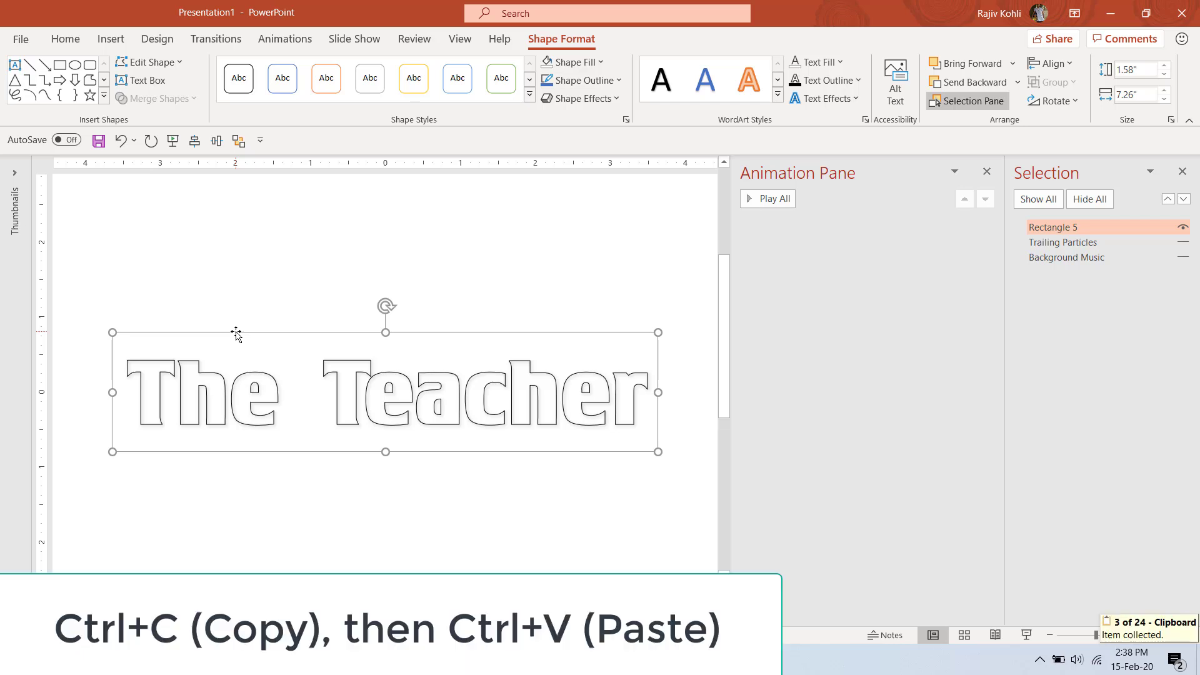
key("ctrl+v")
key("ctrl+z")
left_click(65, 38)
left_click(22, 69)
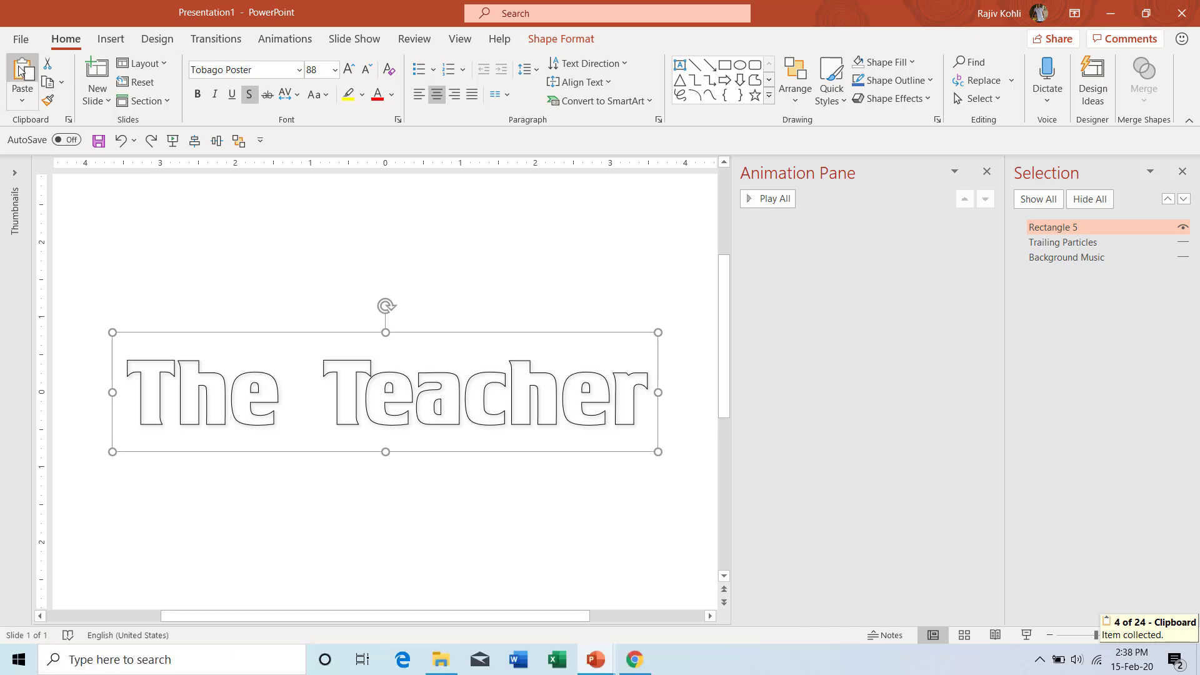
key("ctrl+z")
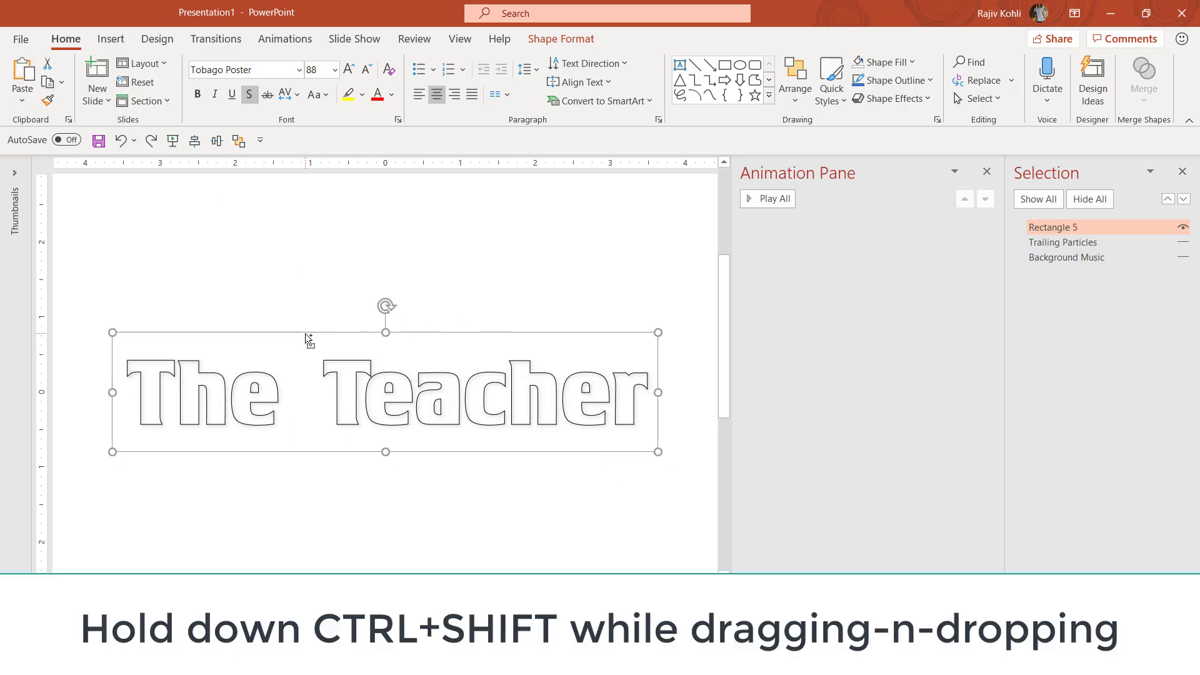
- Try placing a copy of the WordArt straight below the original, and undo it
left_click_drag(307, 338, 302, 413)
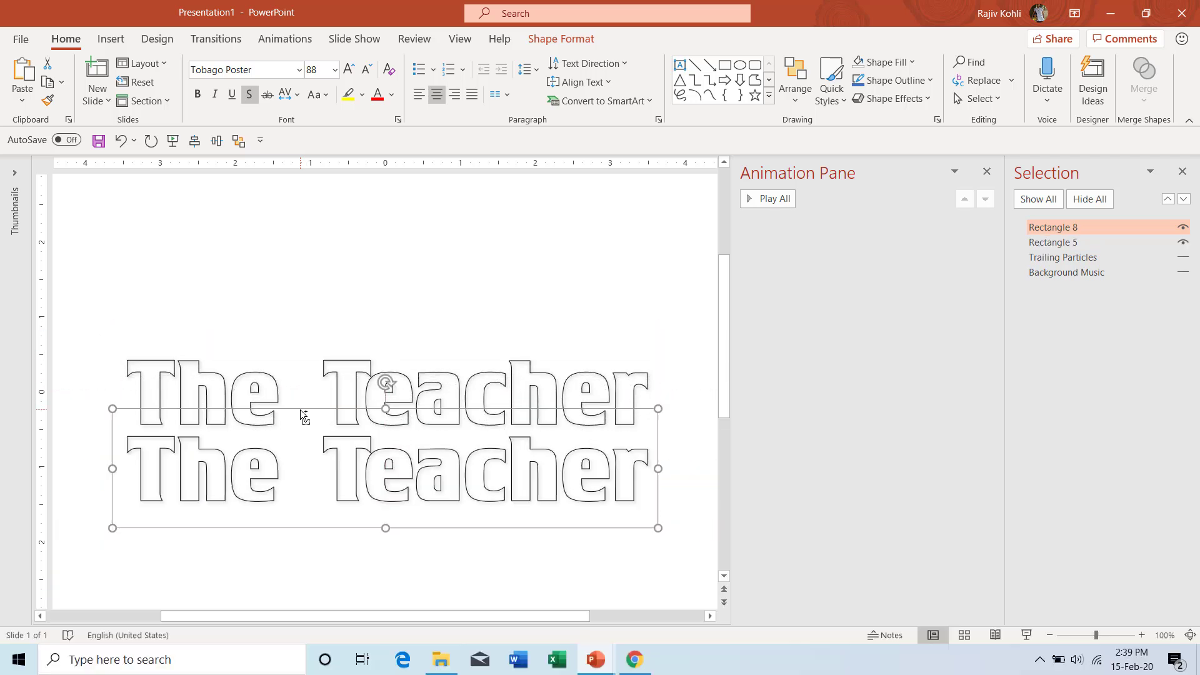
left_click(191, 457)
key("ctrl+z")
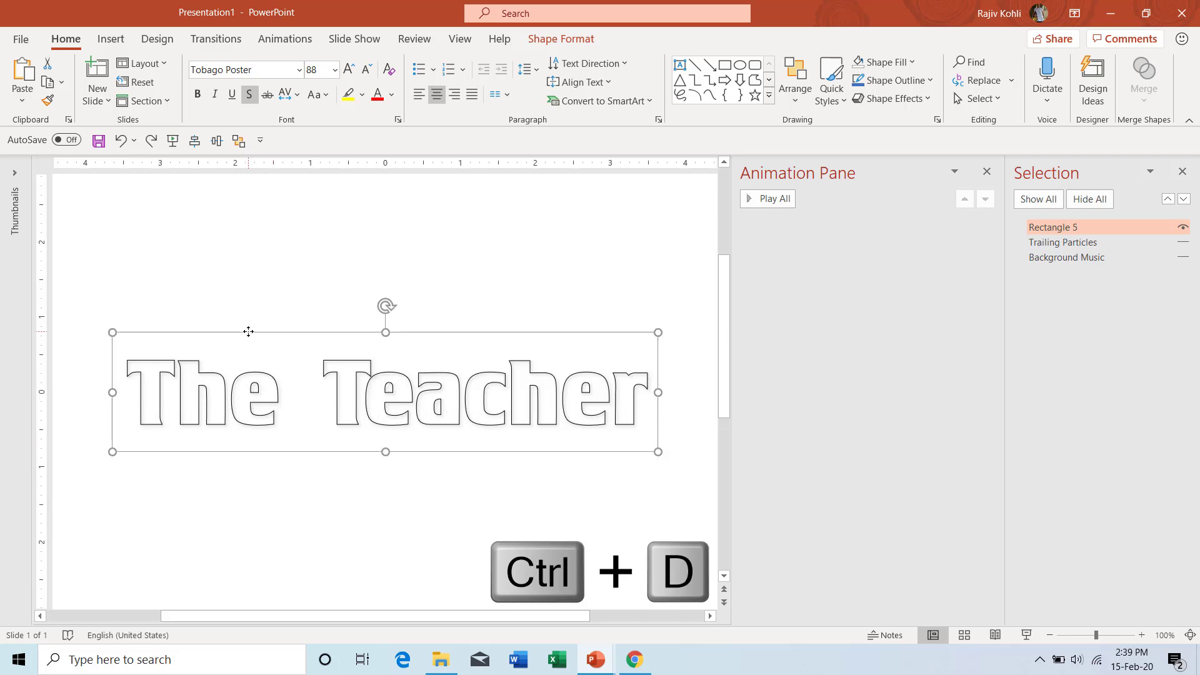
- Duplicate the "The Teacher" WordArt and place the copy directly below the original, aligned with it
key("ctrl+d")
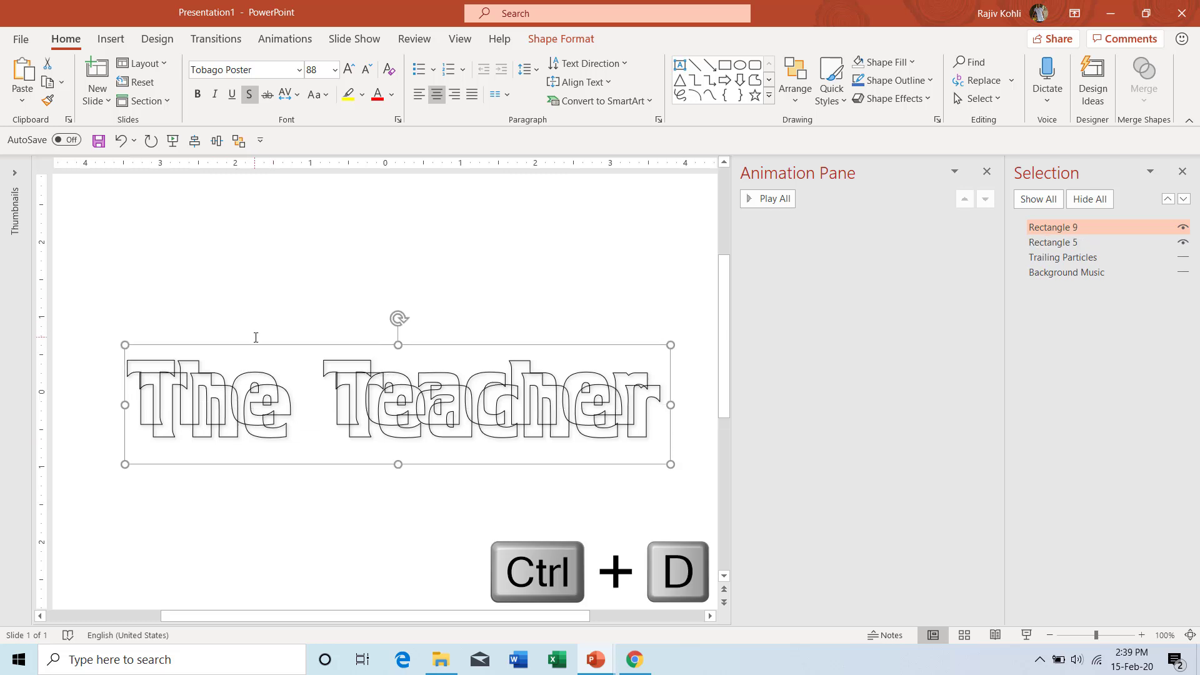
left_click_drag(247, 357, 234, 426)
left_click_drag(180, 461, 554, 496)
left_click(340, 460)
- Delete all letters after the initial "T" in the duplicated WordArt
left_click(184, 460)
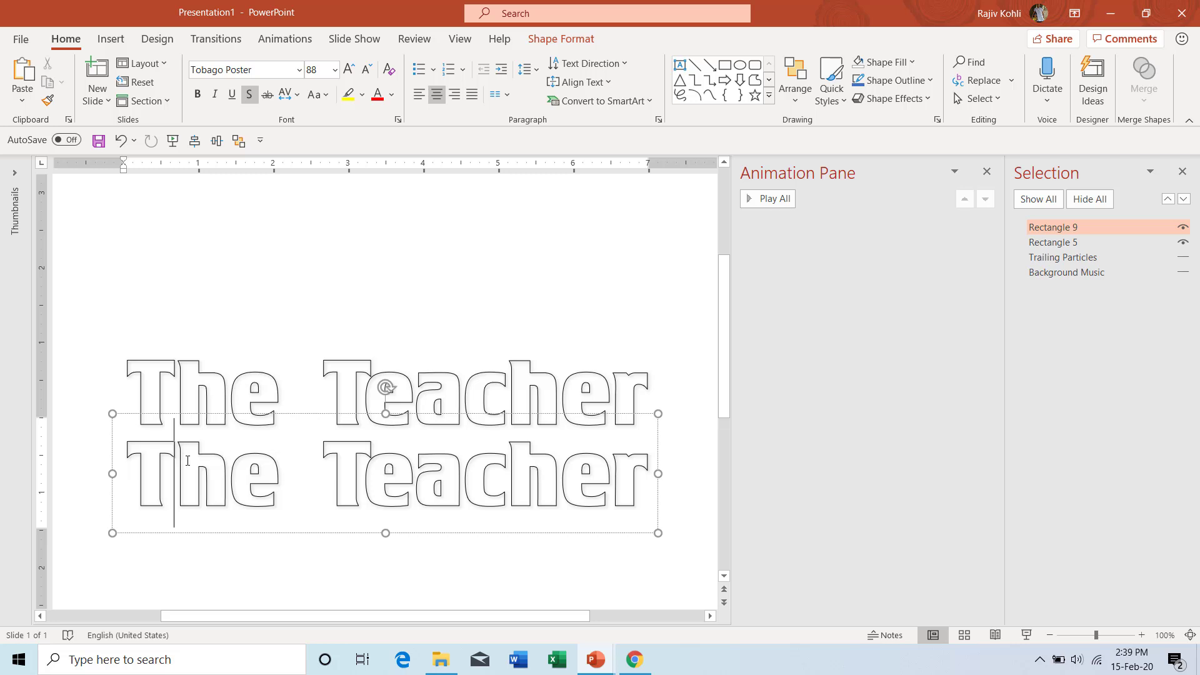
key("Delete")
key("Delete")
key("Delete")
key("Delete")
key("Delete")
key("Delete")
key("Delete")
key("Delete")
key("Delete")
key("Delete")
key("Delete")
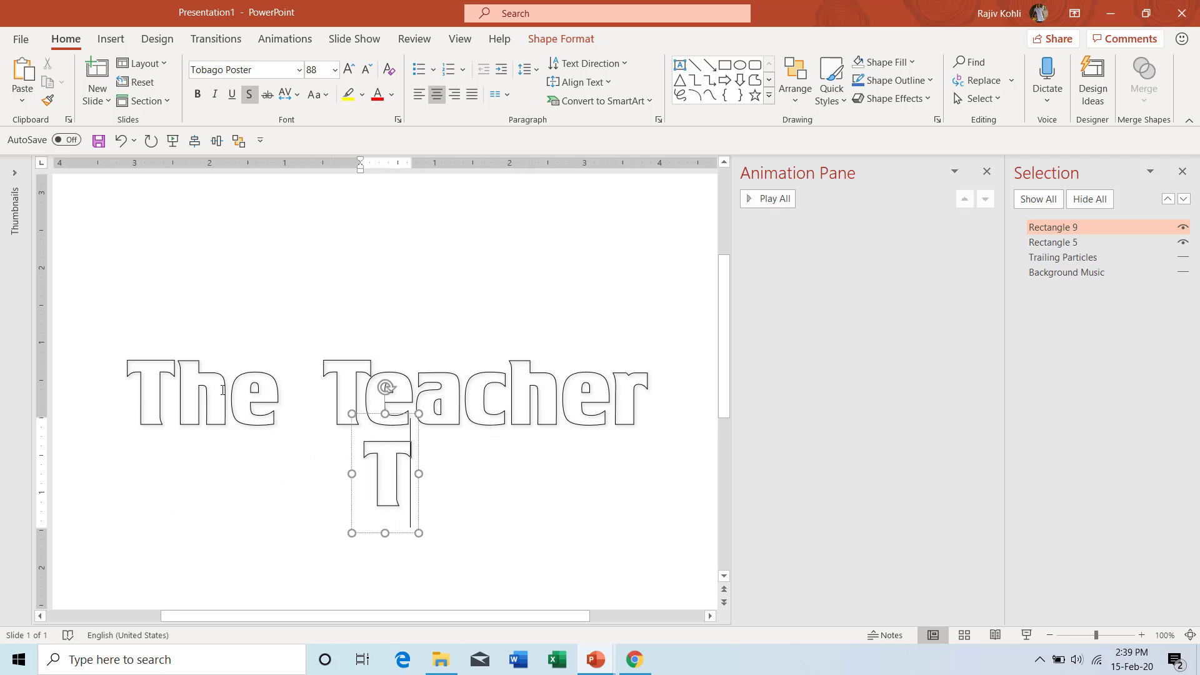
- Position the single "T" exactly over the first T of the original "The Teacher" text
left_click_drag(415, 450, 177, 377)
scroll(447, 214, "up", 10, "ctrl")
left_click_drag(447, 215, 453, 213)
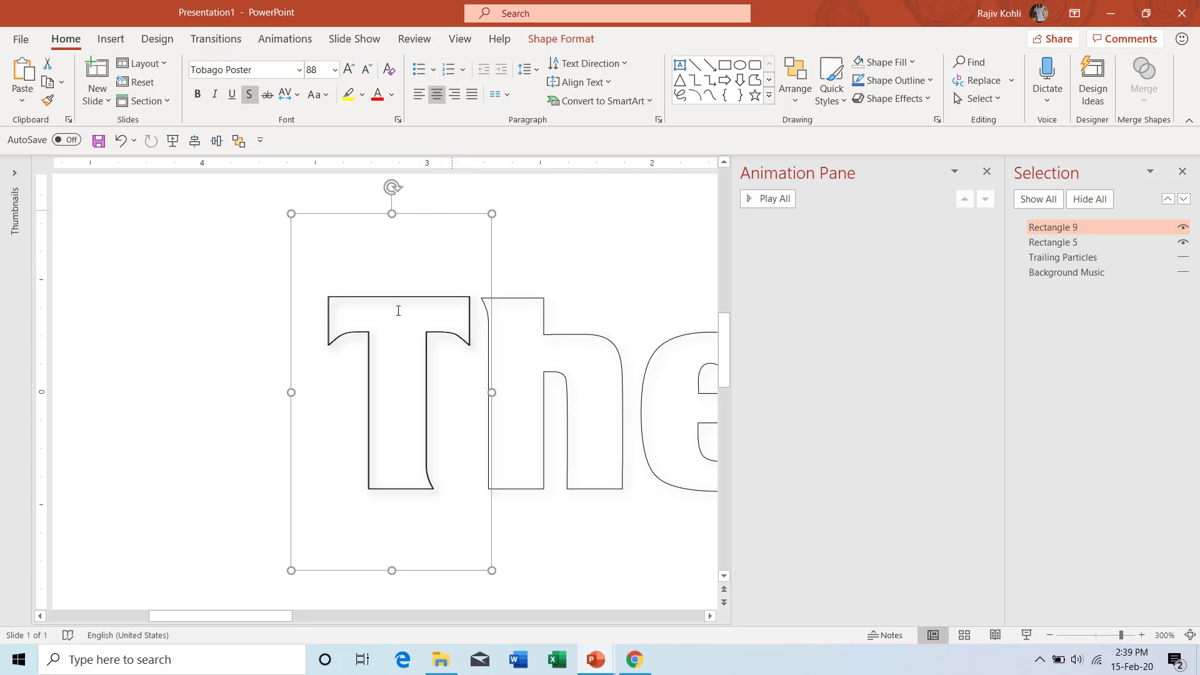
scroll(398, 310, "down", 6, "ctrl")
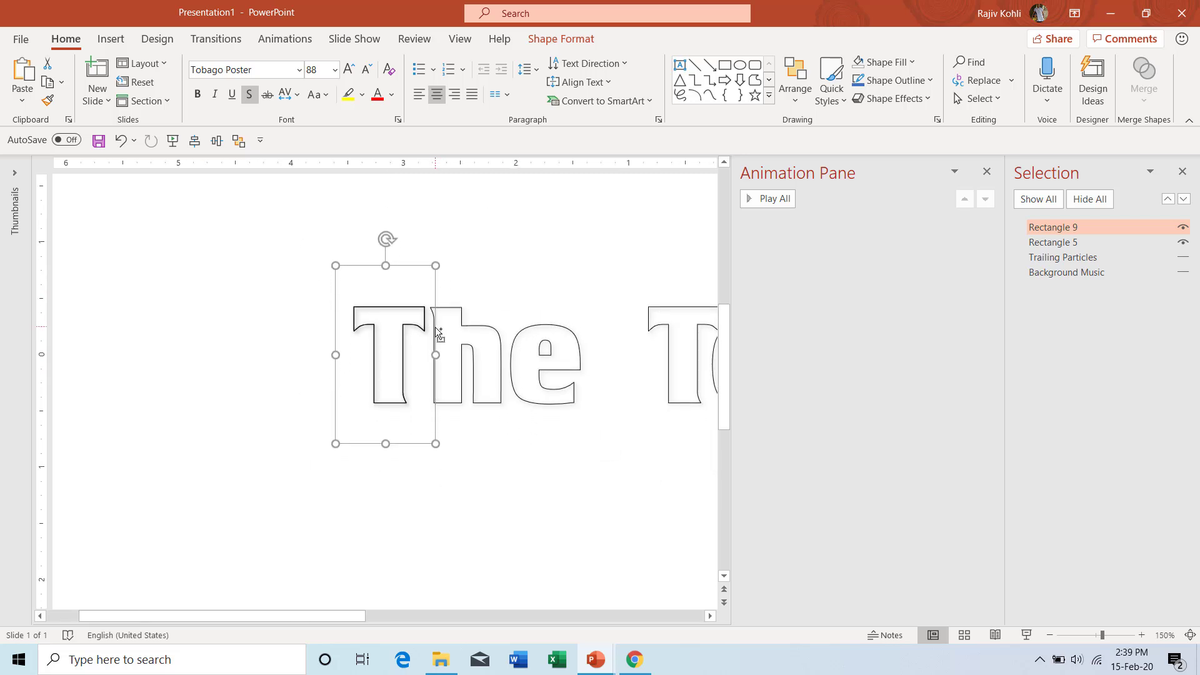
scroll(439, 334, "down", 3, "ctrl")
- Rename the single-letter WordArt object to "T"
double_click(1099, 229)
type("T")
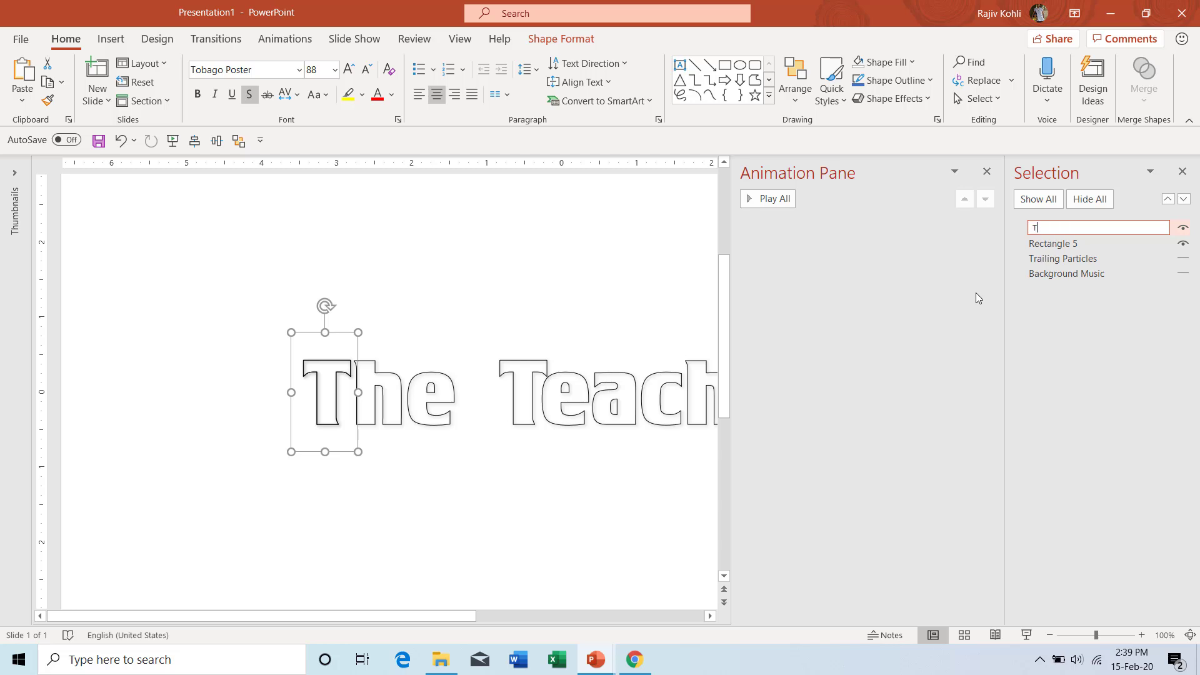
key("Return")
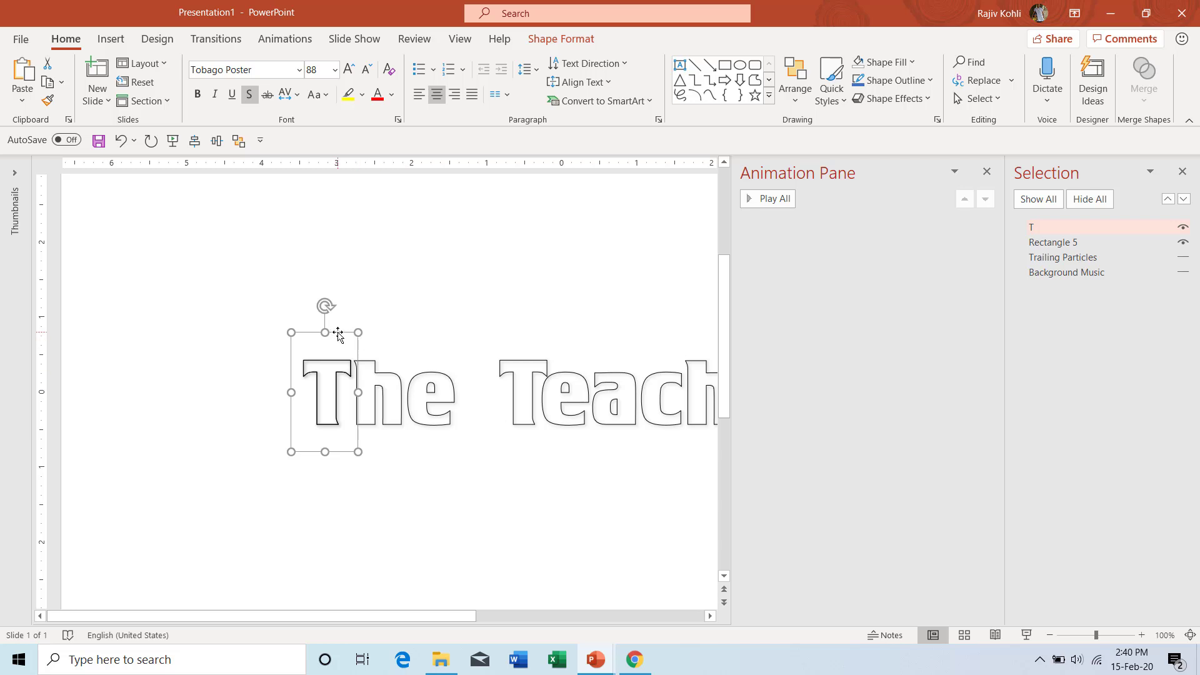
- Duplicate the "T" object, change the copy's letter to "h", and align it over the h of "The"
left_click_drag(338, 333, 388, 345)
double_click(399, 408)
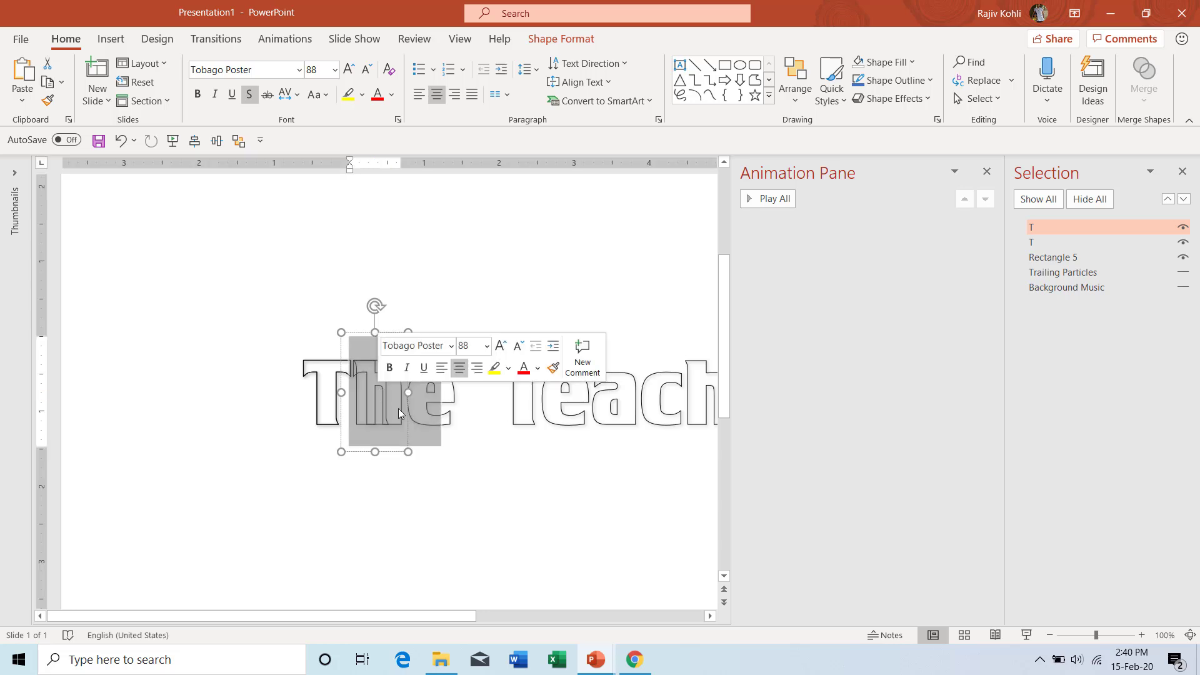
left_click(399, 408)
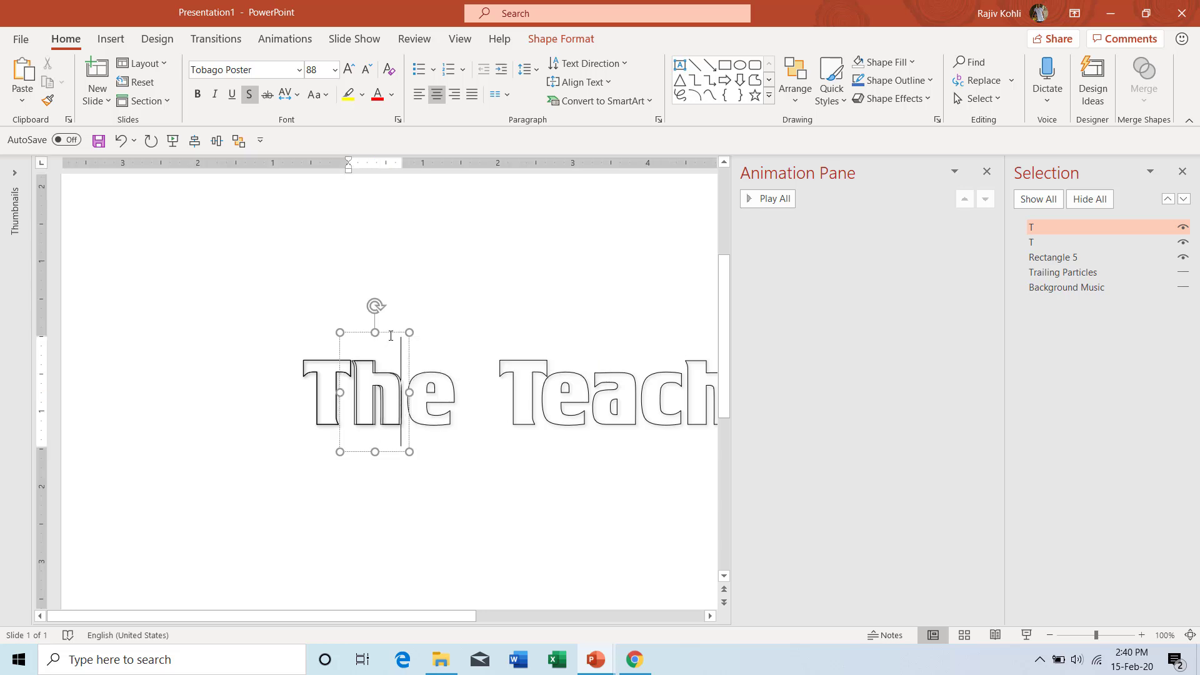
left_click_drag(391, 335, 394, 332)
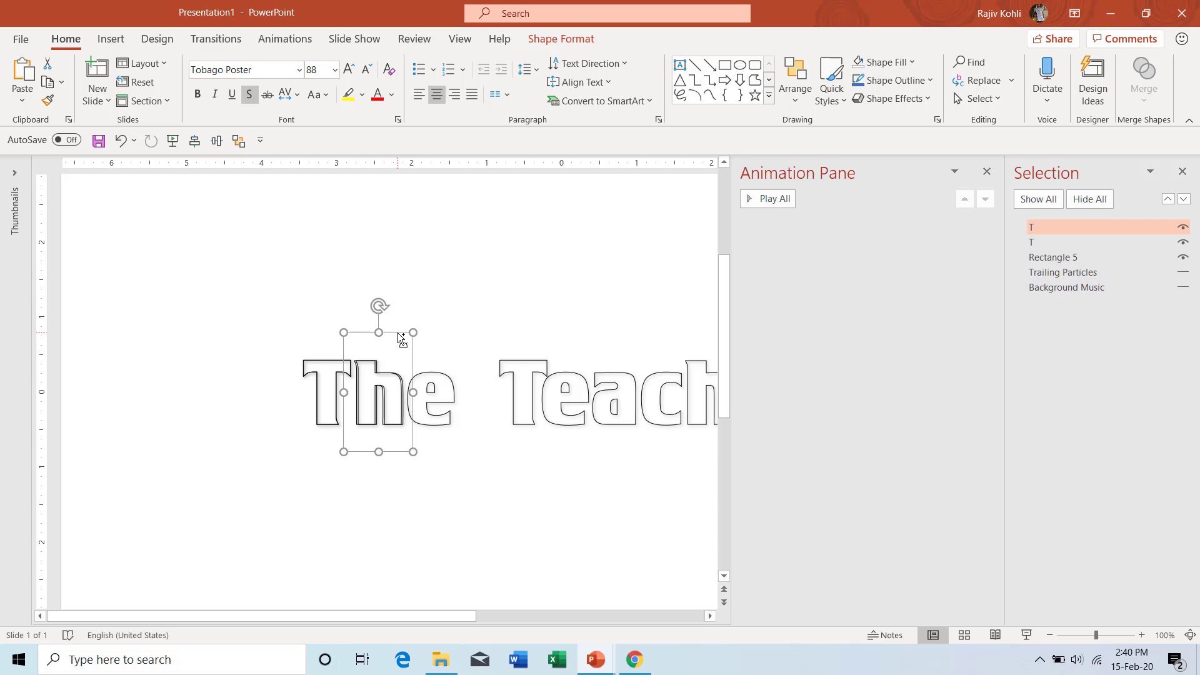
- Duplicate the "h" letter, change the copy's text to "e", and align it over the e of "The"
left_click_drag(398, 333, 450, 333)
double_click(422, 383)
type("e")
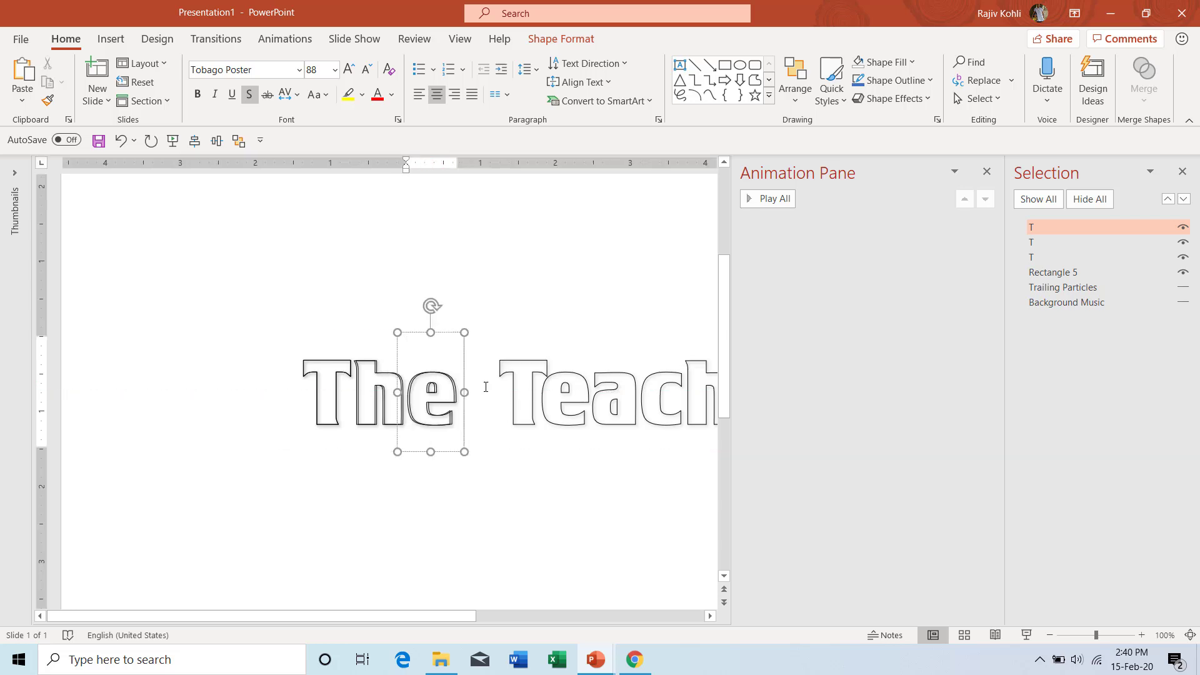
left_click_drag(450, 335, 446, 338)
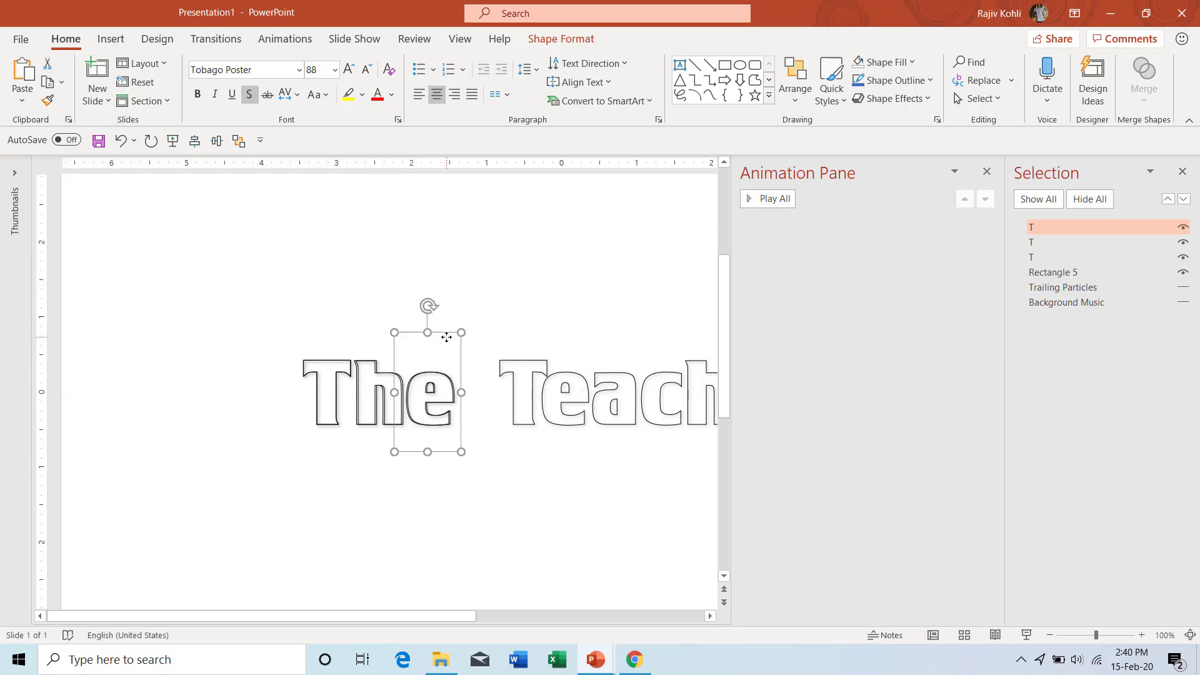
- Switch to the finished Smoke Text Effect in PowerPoint presentation to review its letter objects, and return to Presentation1
scroll(515, 413, "down", 2)
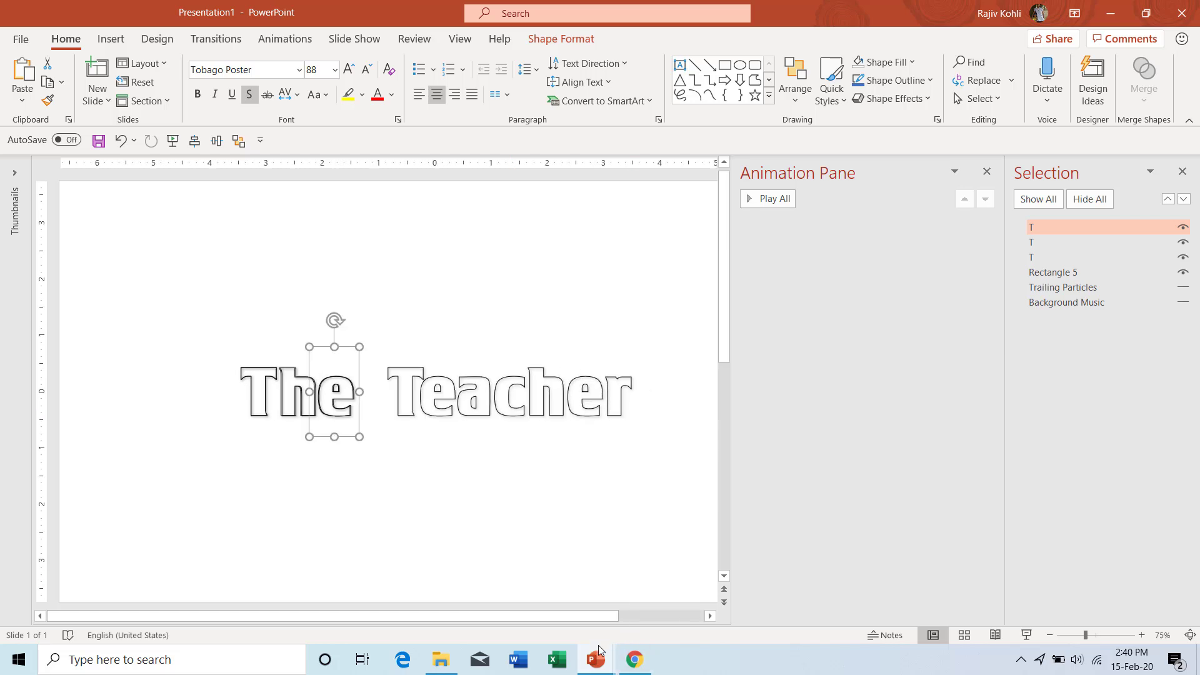
mouse_move(597, 653)
left_click(530, 586)
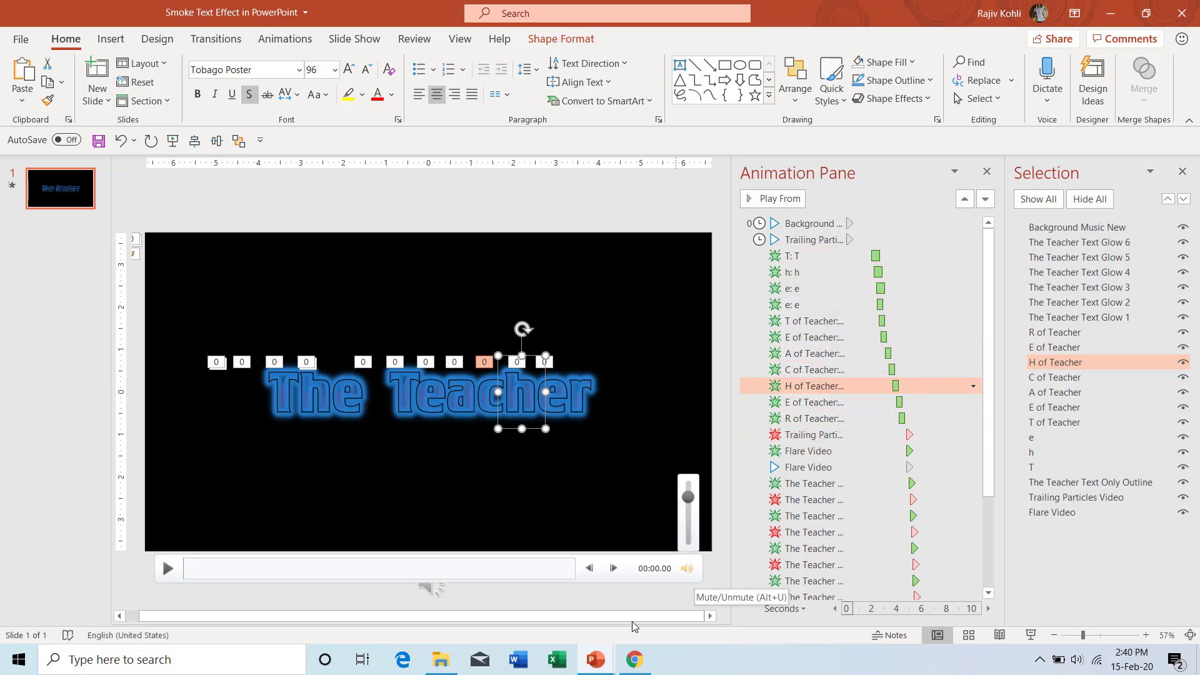
mouse_move(596, 659)
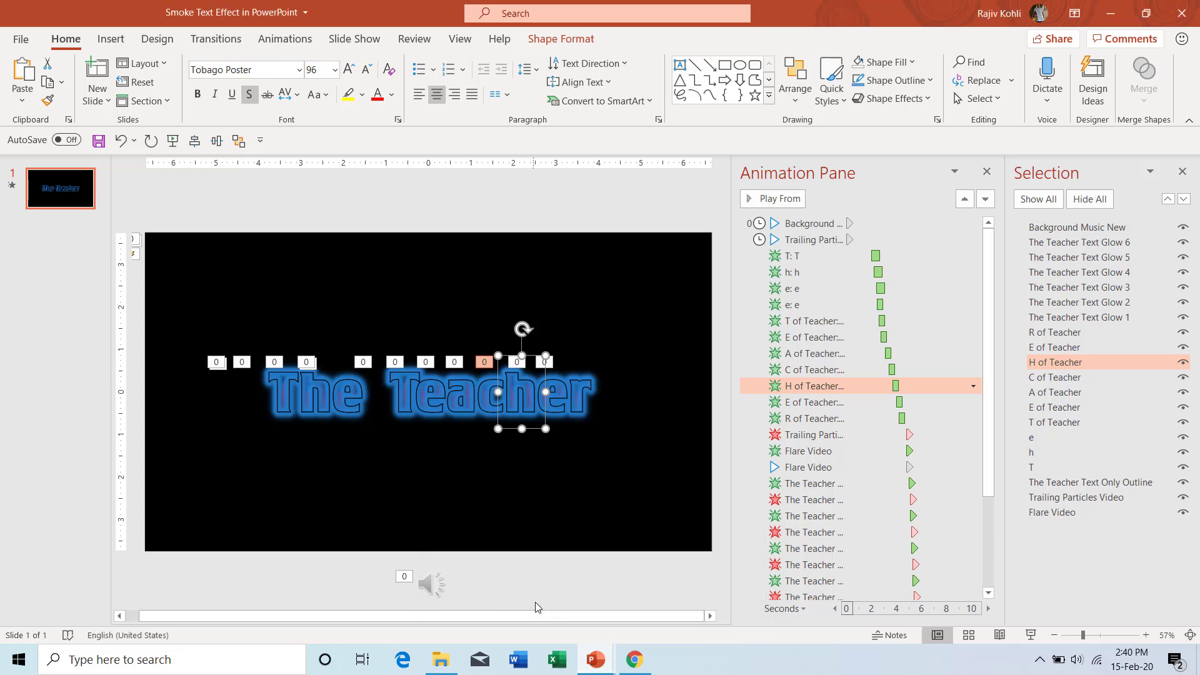
left_click(663, 581)
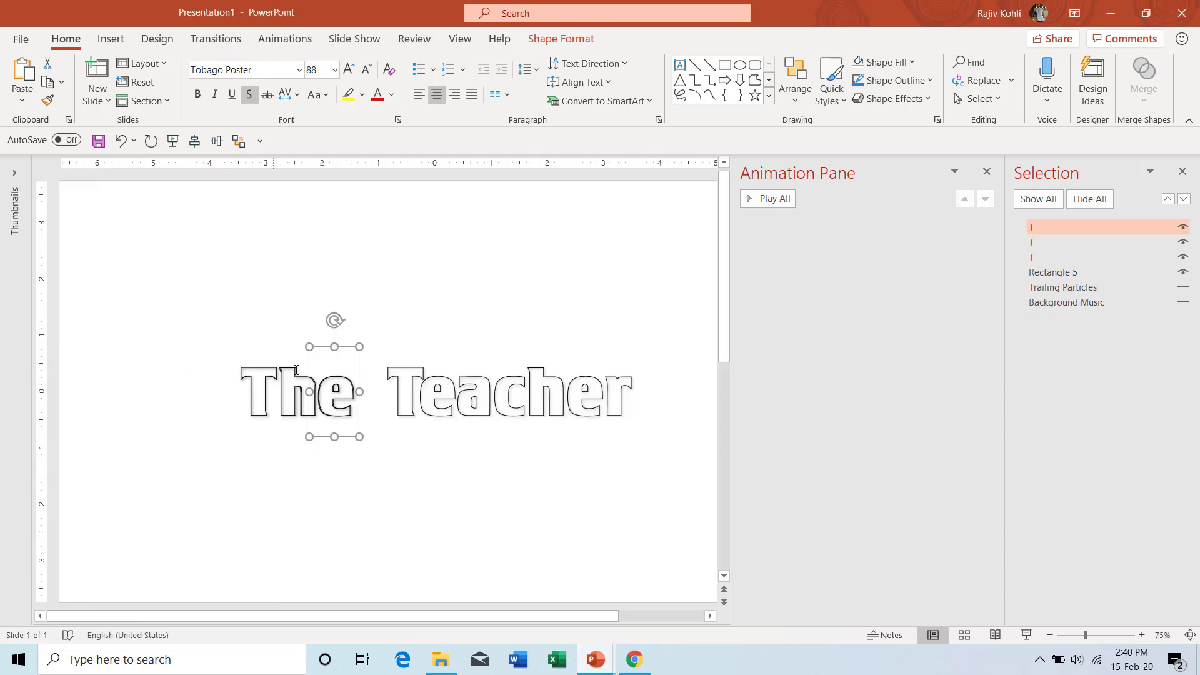
- Rename the original full-text WordArt to "The Teacher Slogan" and hide it on the slide
left_click(271, 392)
left_click(278, 392)
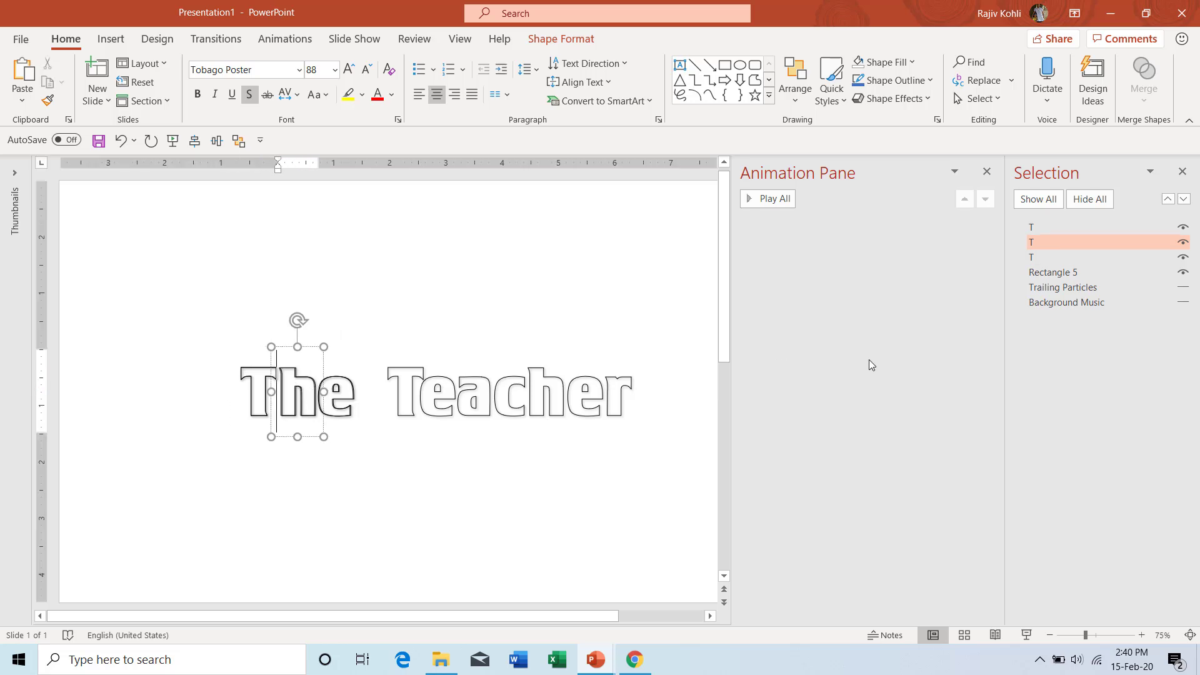
left_click(1094, 273)
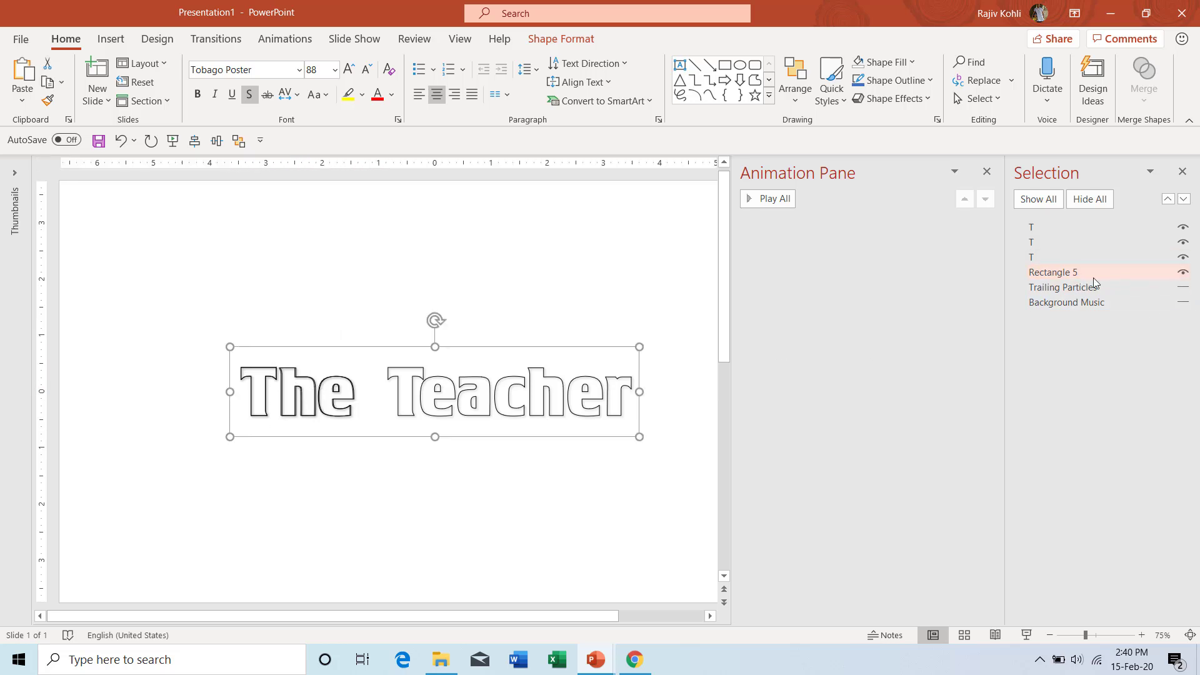
left_click(1094, 273)
type("T")
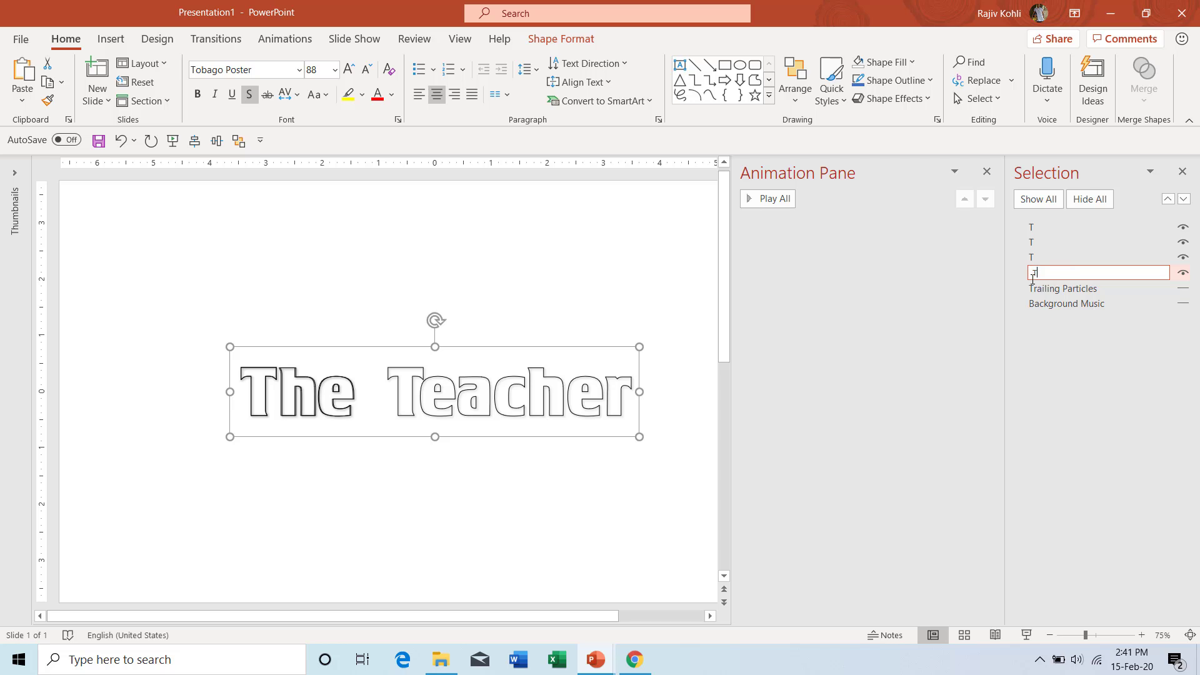
type("he Teacher Slogan")
key("Return")
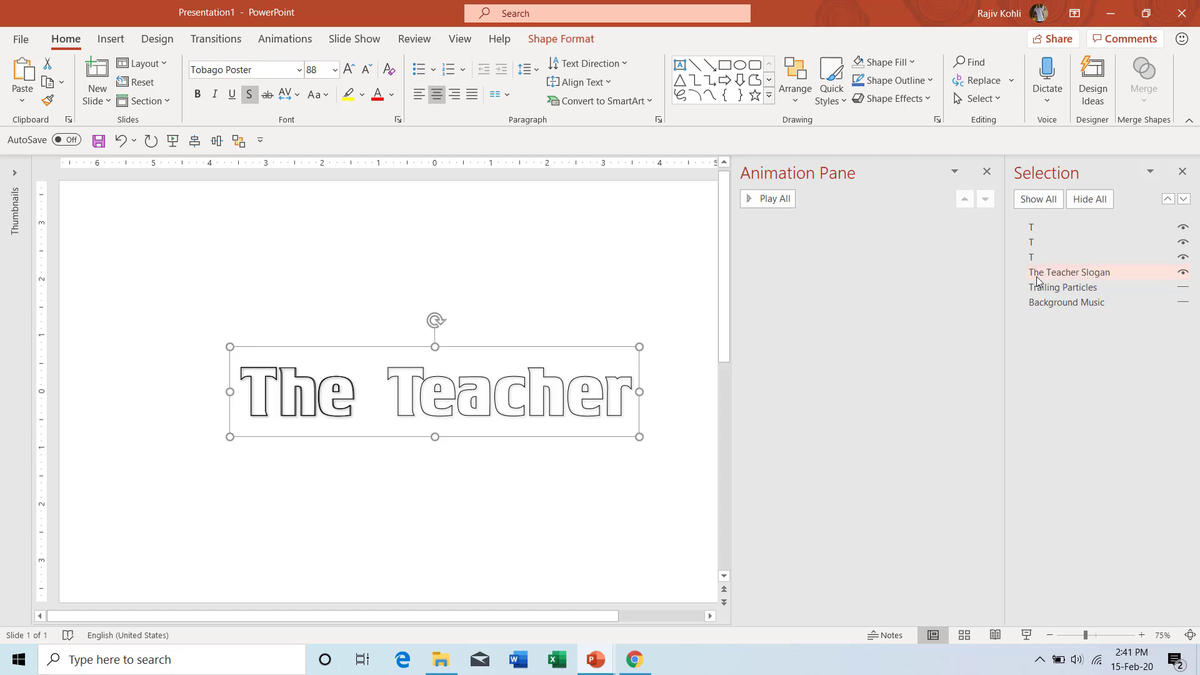
left_click(1182, 273)
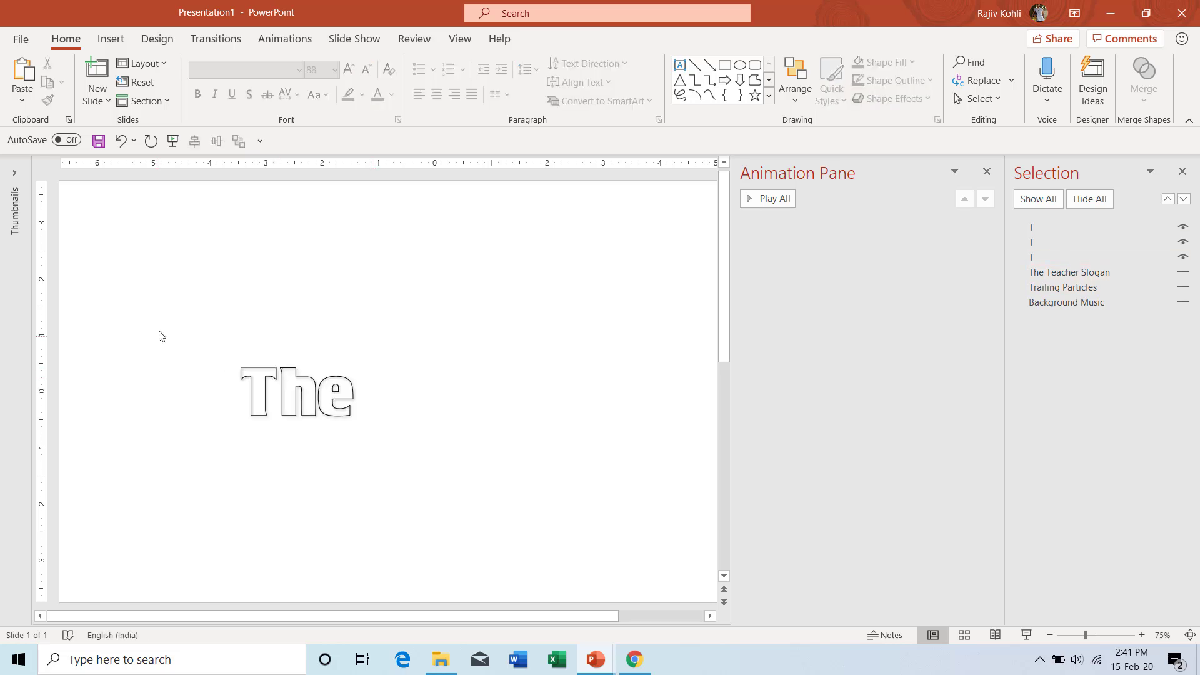
- Add a Fade entrance animation to the T, h and e letters together and start them With Previous
left_click_drag(171, 331, 493, 493)
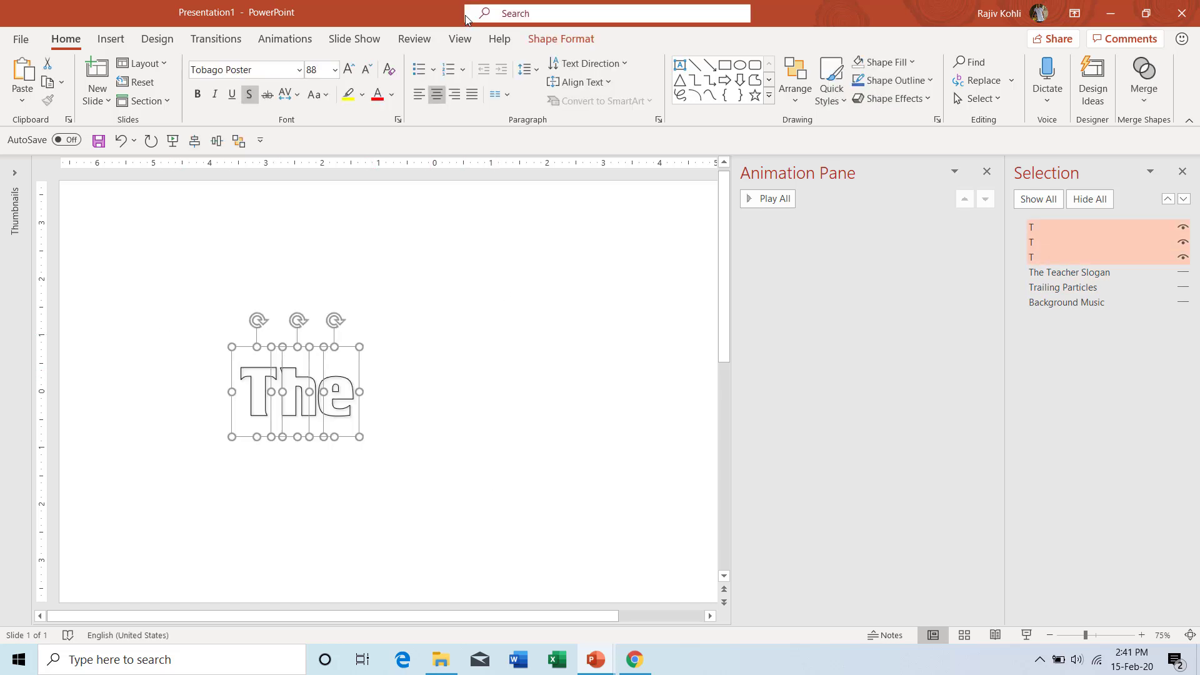
left_click(285, 39)
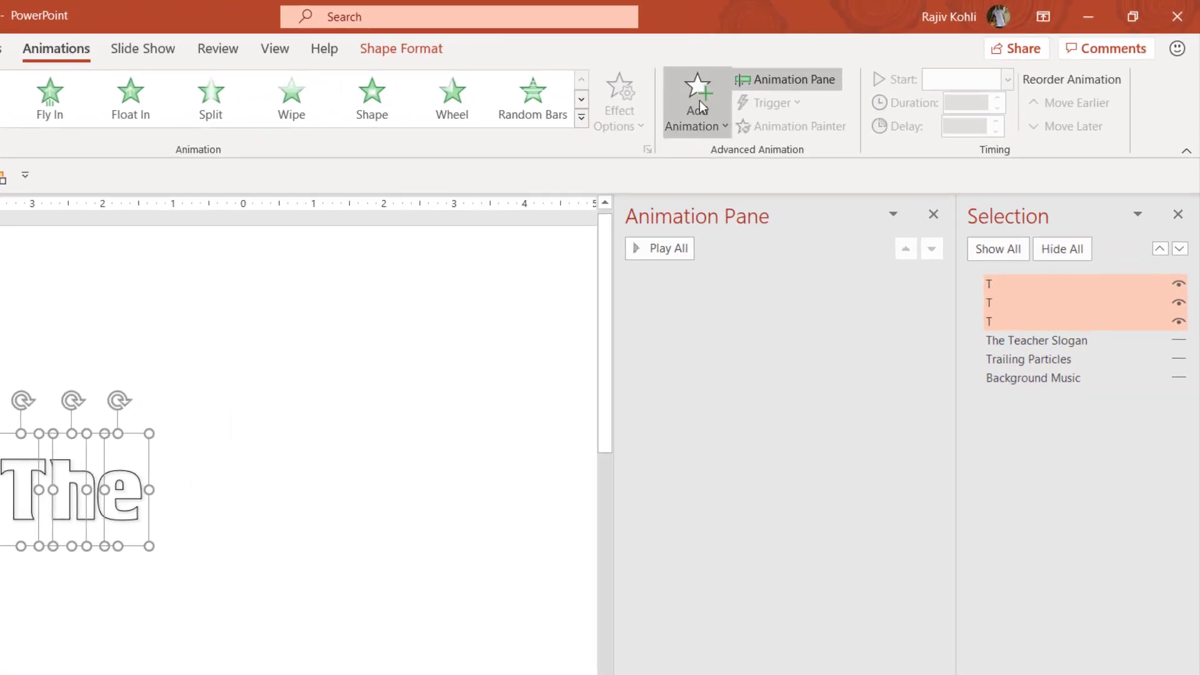
left_click(706, 99)
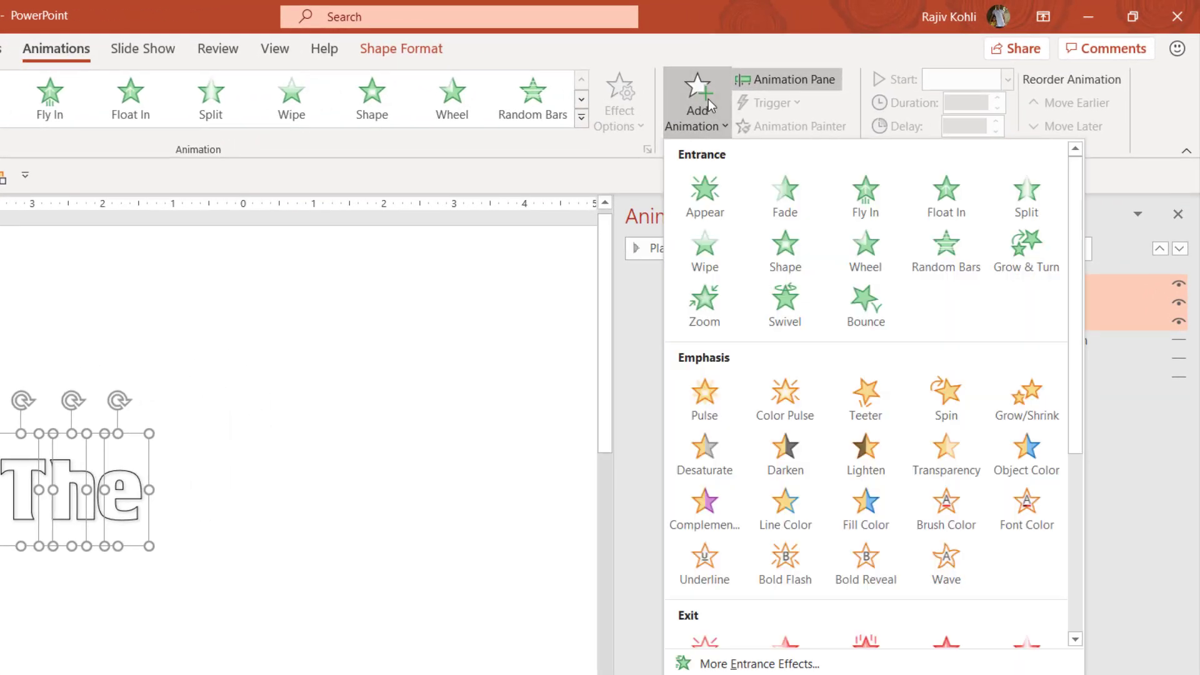
left_click(785, 204)
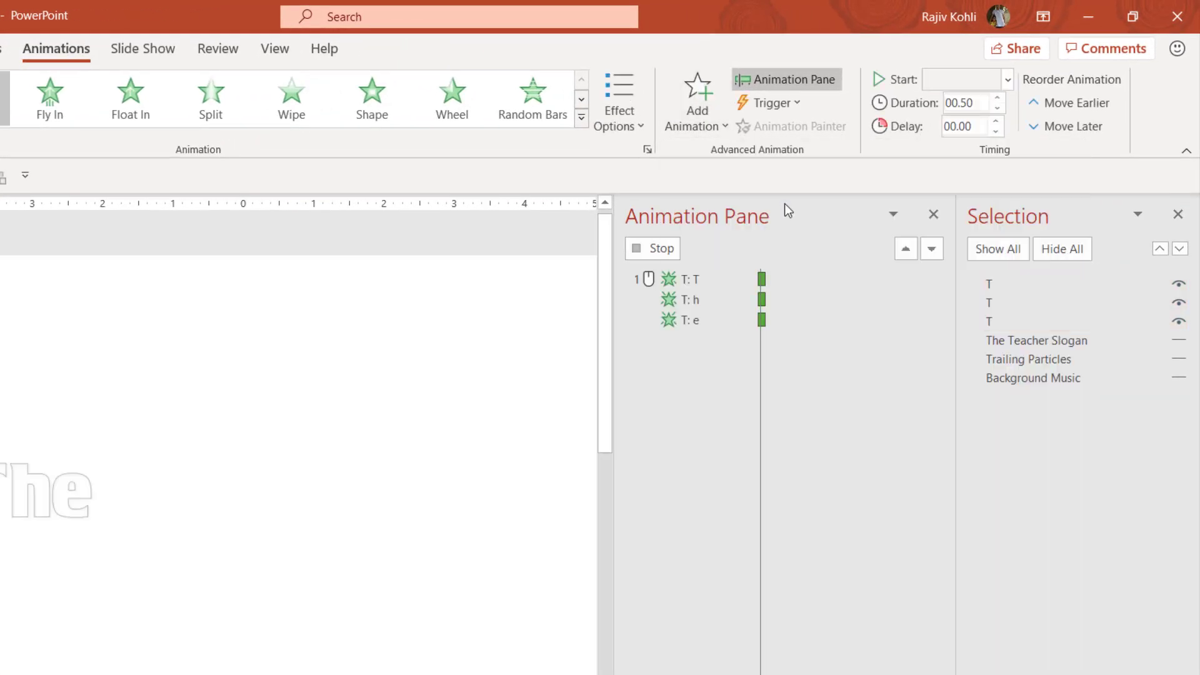
left_click(966, 78)
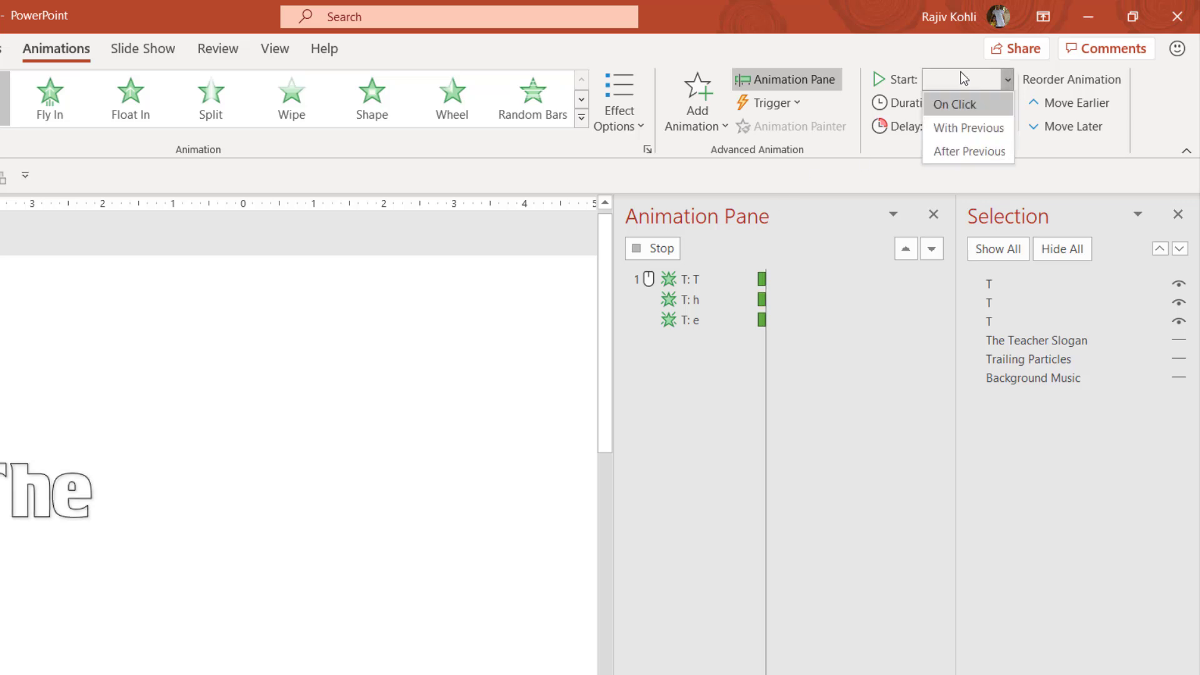
left_click(967, 128)
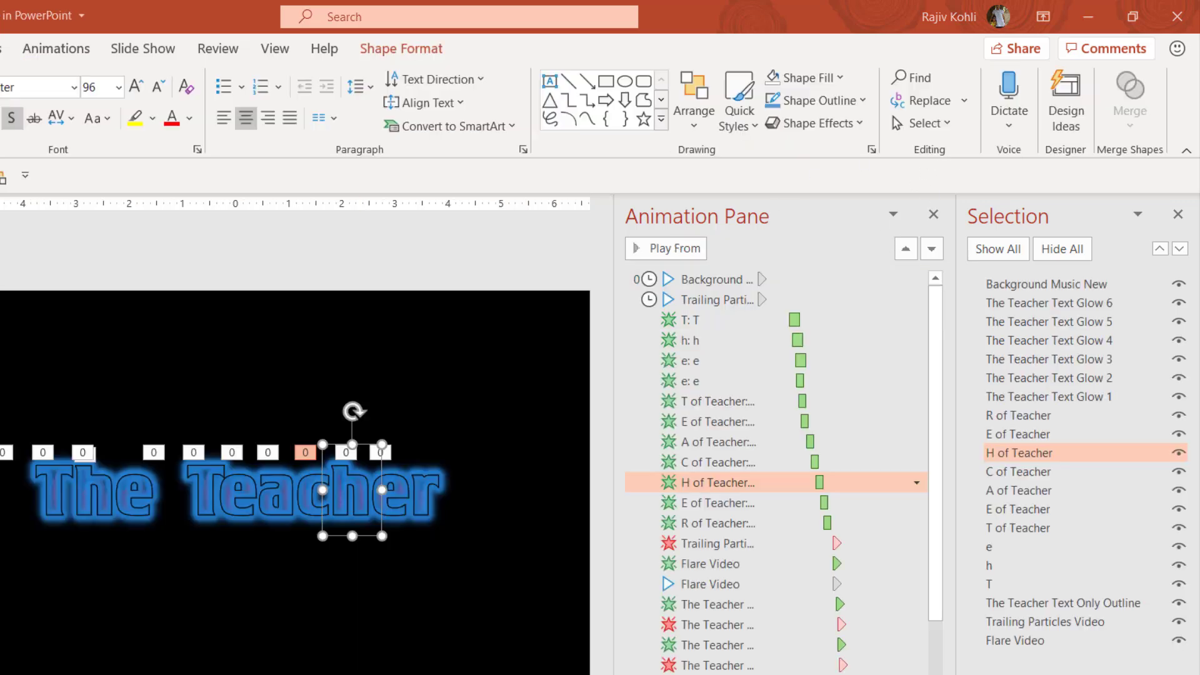
- Switch to the finished Smoke Text Effect in PowerPoint presentation to check the T animation's timing, and return to Presentation1
left_click(544, 668)
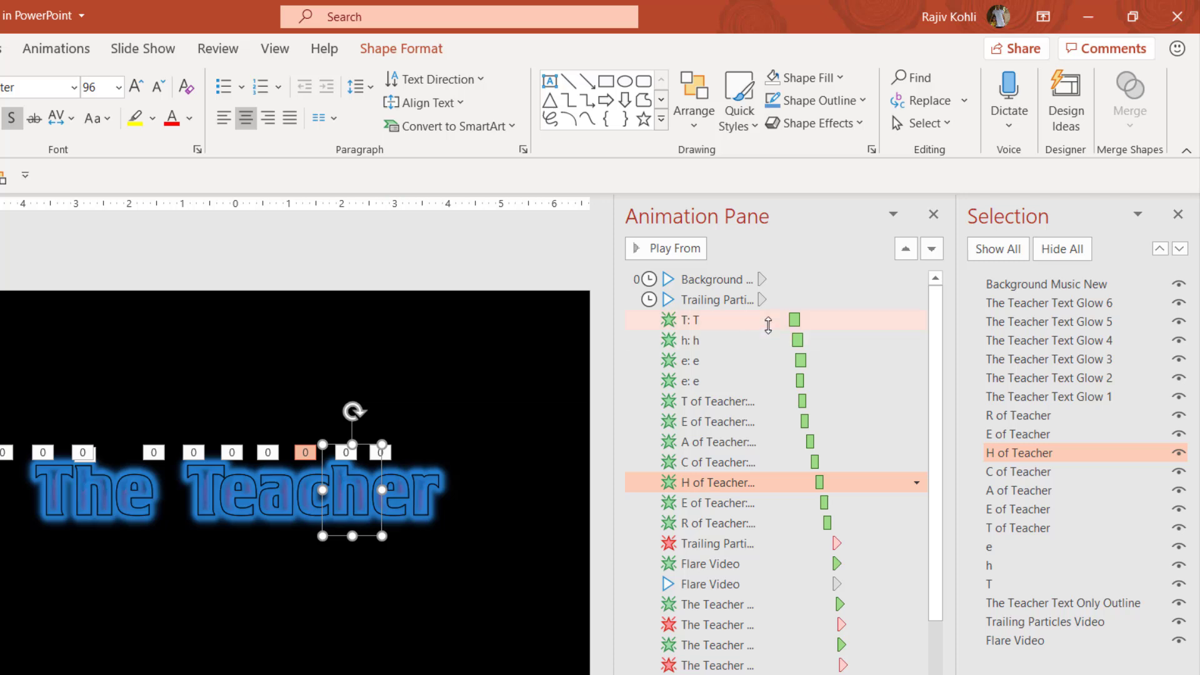
left_click(768, 320)
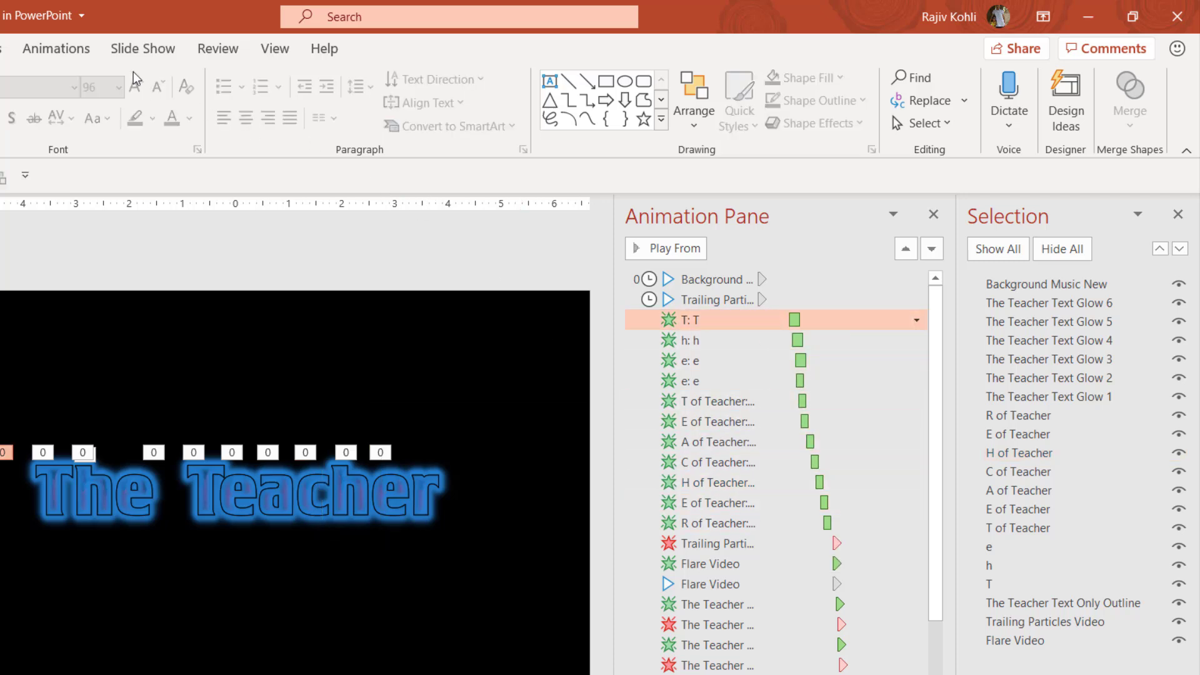
left_click(56, 49)
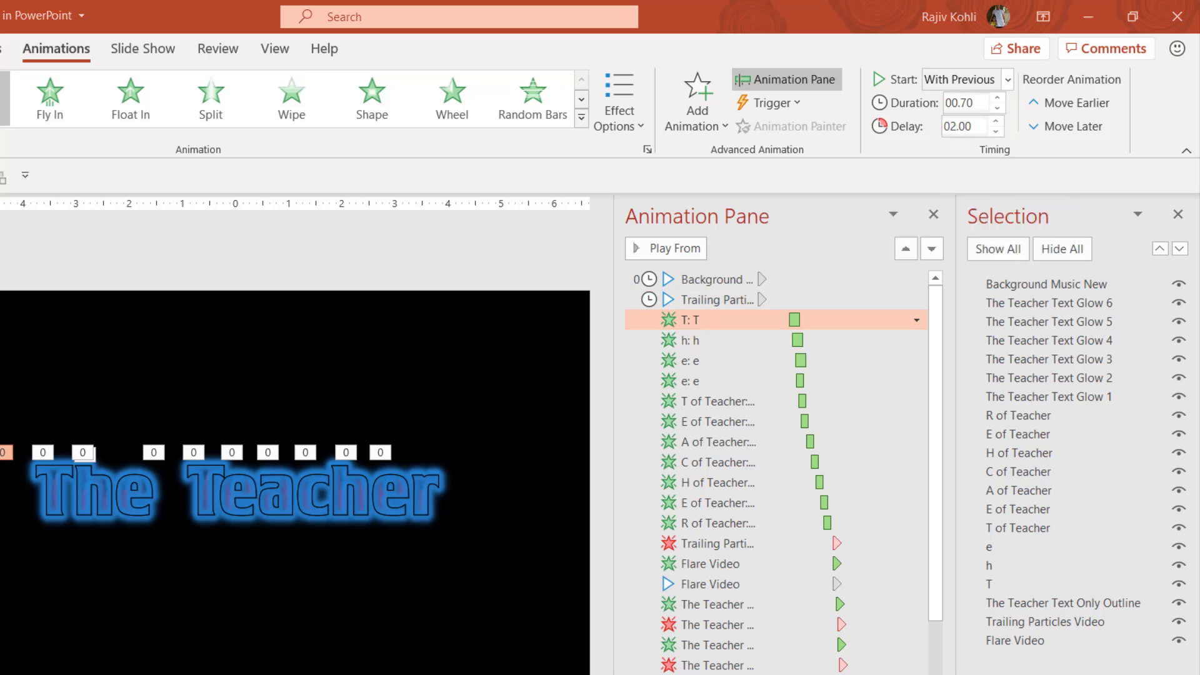
left_click(538, 672)
- Set the T letter's Fade animation to a duration of 0.70 and a delay of 2.00 seconds
left_click(695, 279)
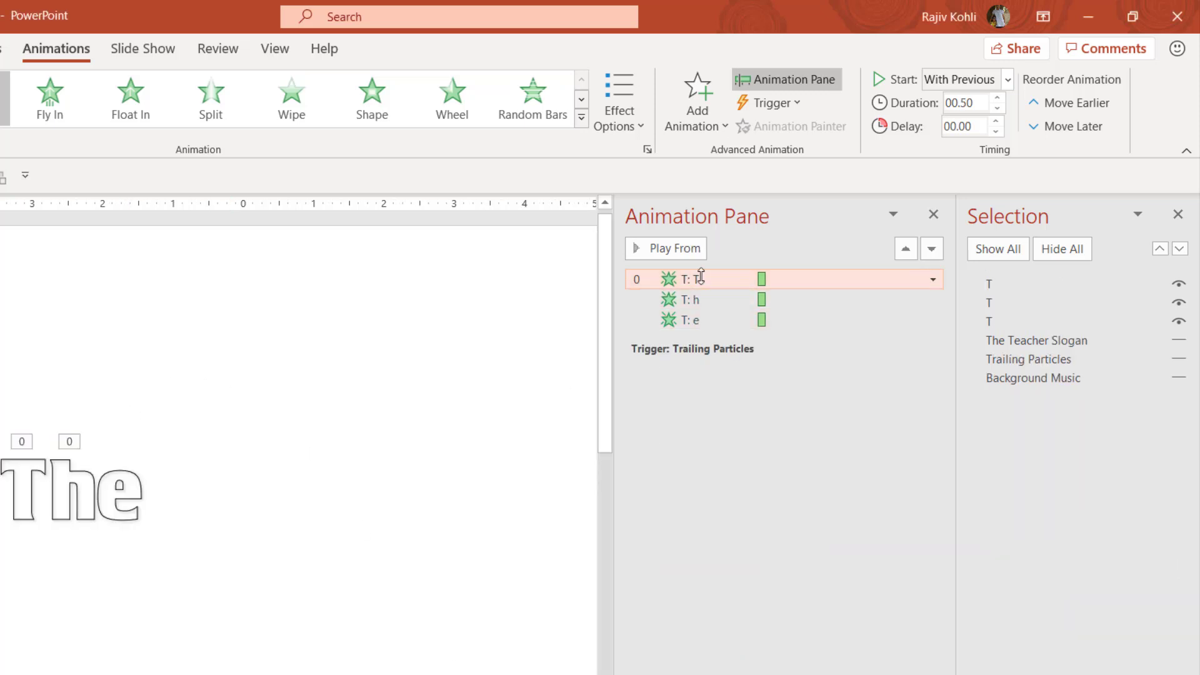
left_click(971, 101)
type("0.7")
key("Return")
left_click(975, 128)
type("2")
key("Return")
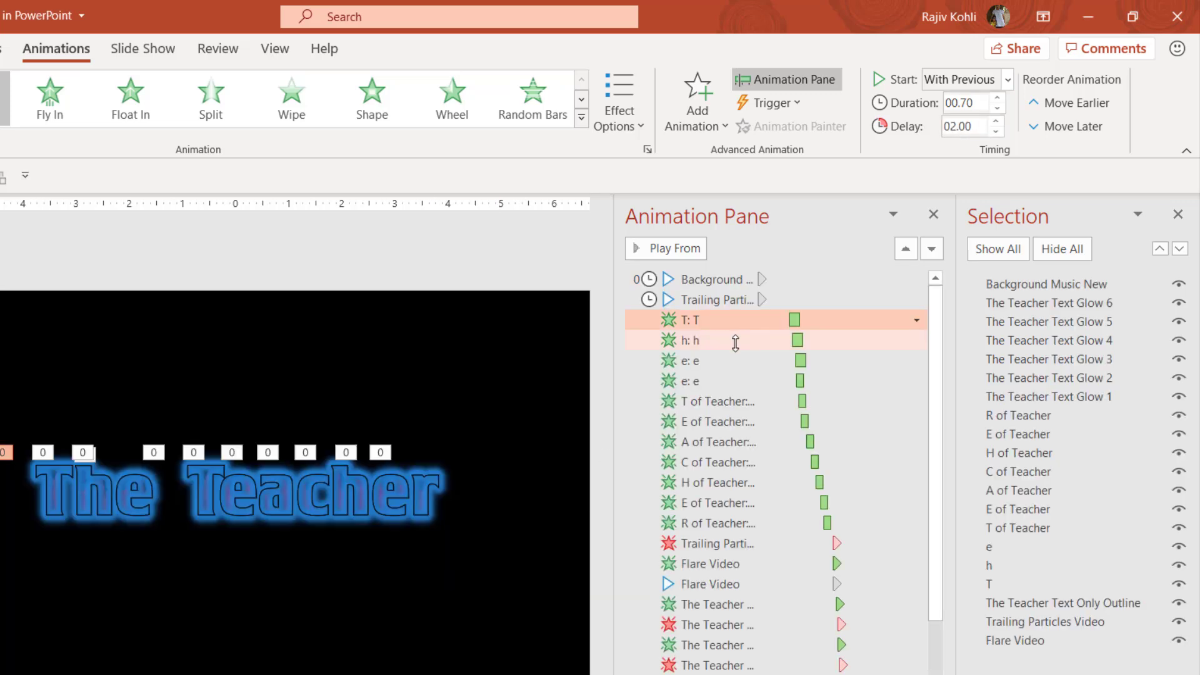
- Check the h and e timings in the finished presentation, and set Presentation1's h animation to duration 0.70 and delay 2.20
left_click(736, 343)
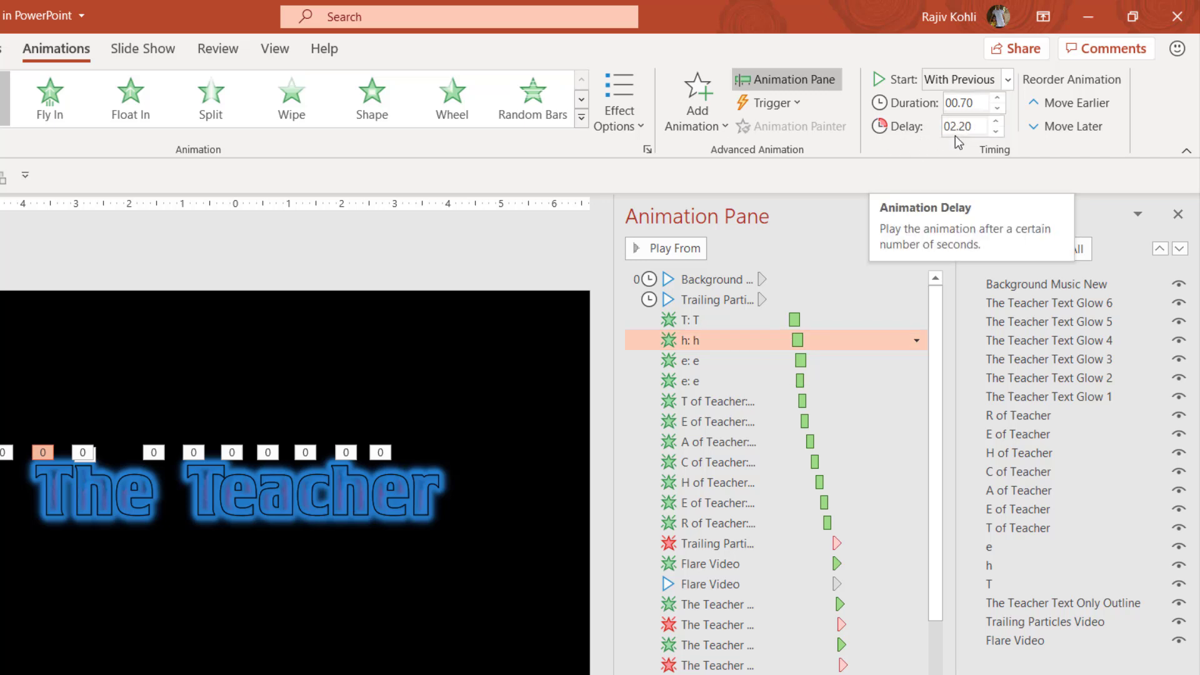
left_click(771, 361)
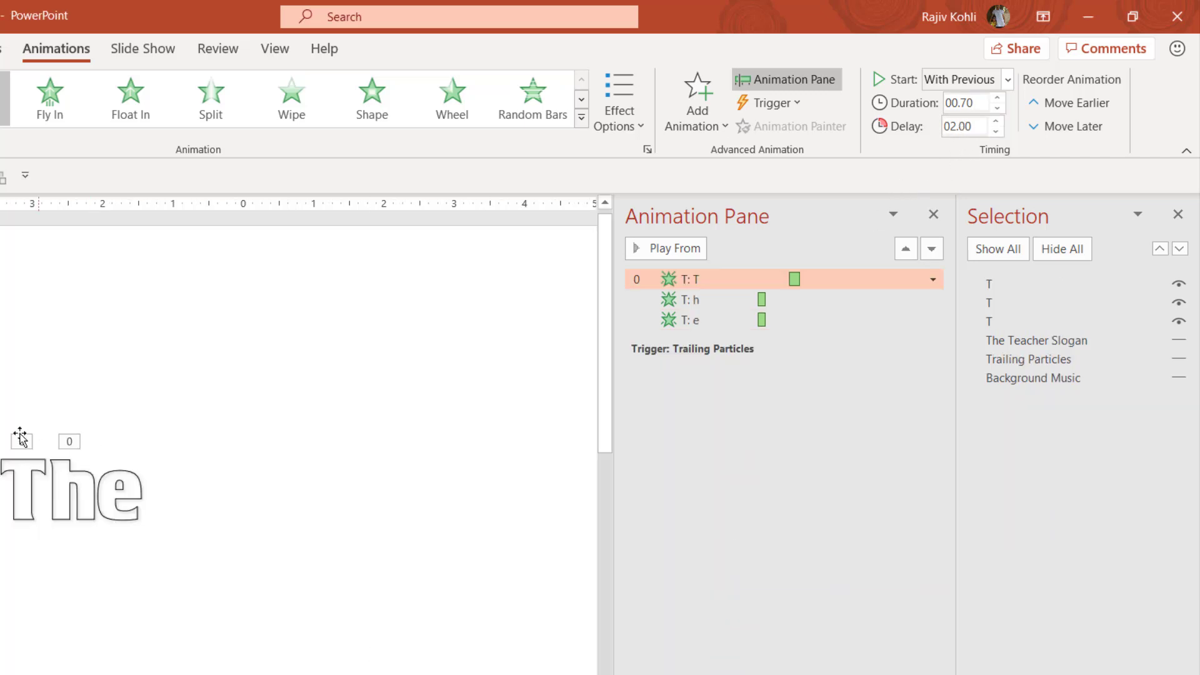
left_click(60, 487)
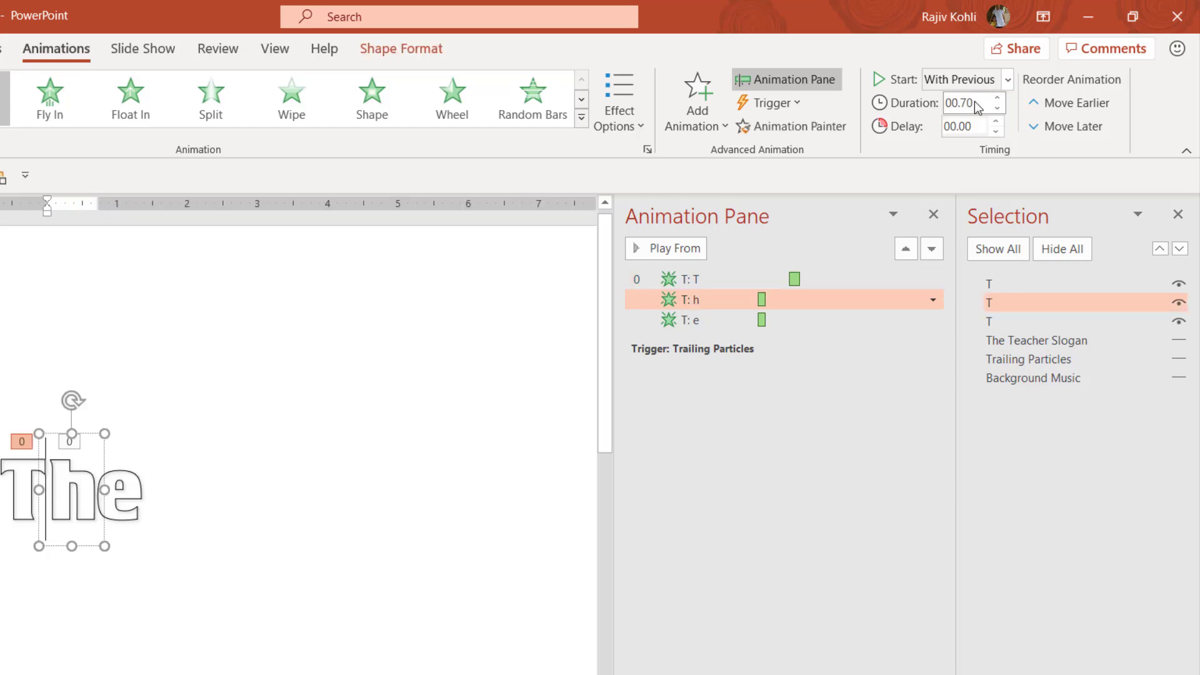
left_click(963, 133)
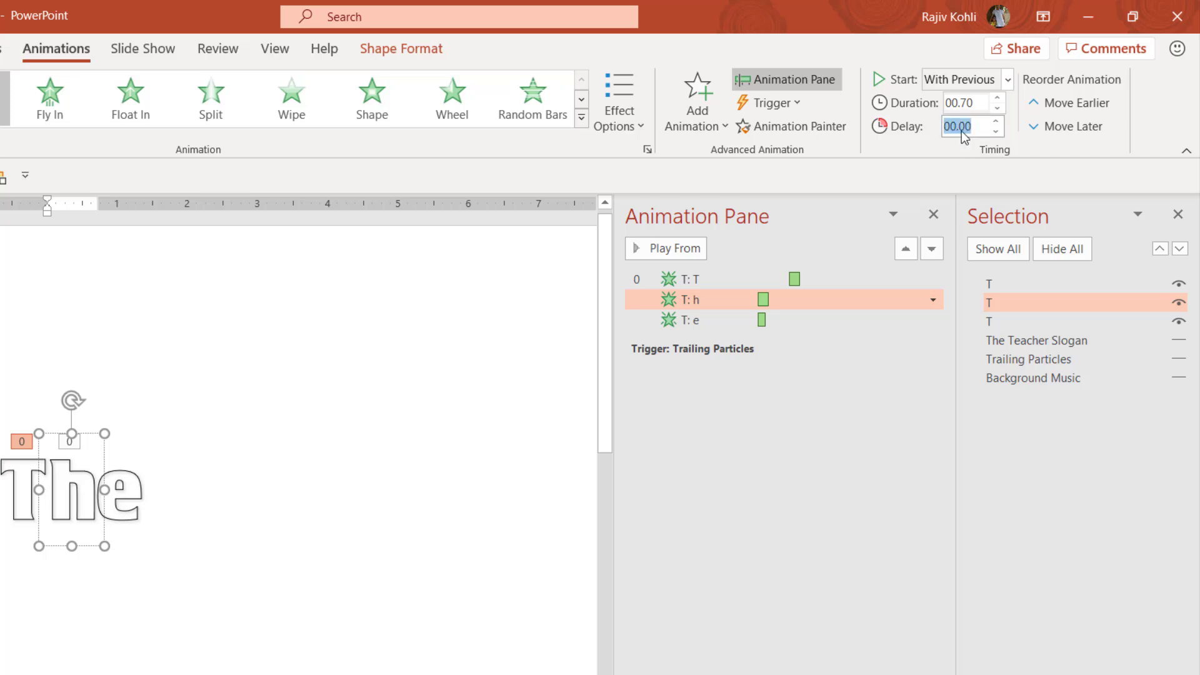
type("2")
key("Return")
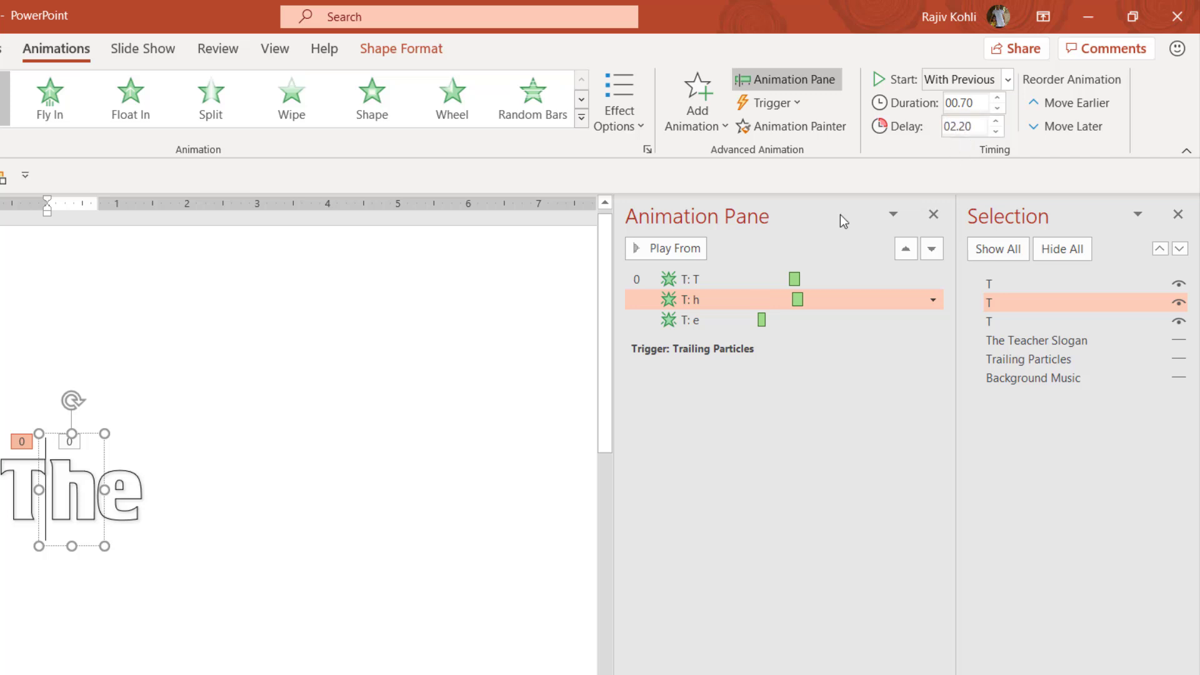
- Set the e letter's Fade animation to a duration of 0.70 and a delay of 2.40 seconds
left_click(125, 500)
left_click(970, 105)
key("BackSpace")
type("00.75")
left_click(969, 128)
type("2.")
key("Return")
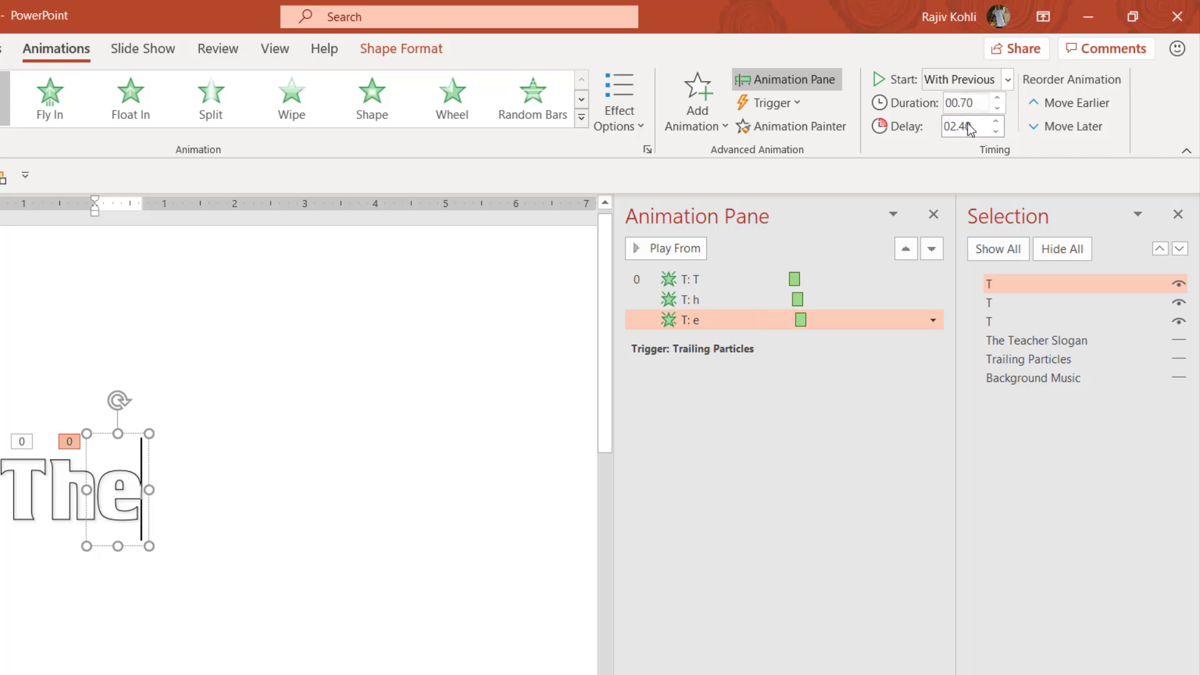
- Show the hidden Trailing Particles video and Background Music on the slide again
left_click(1178, 359)
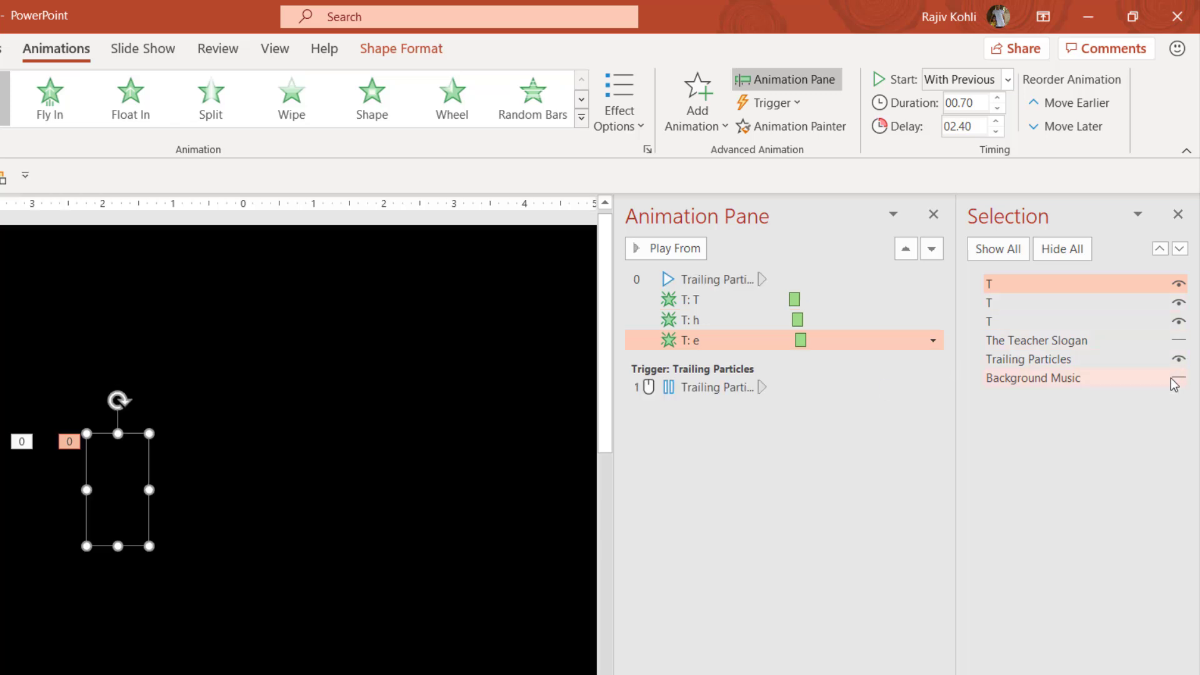
left_click(1178, 379)
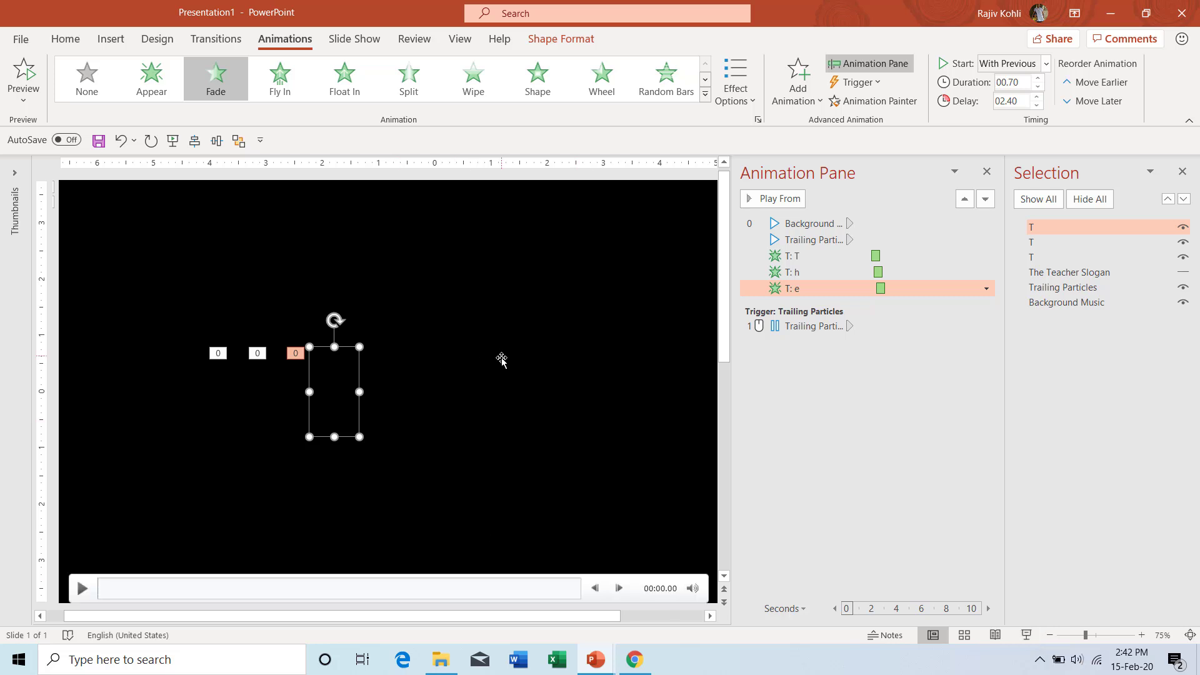
- Switch to the finished presentation and examine the animation timings of the second e and the first letters of "Teacher"
left_click(517, 597)
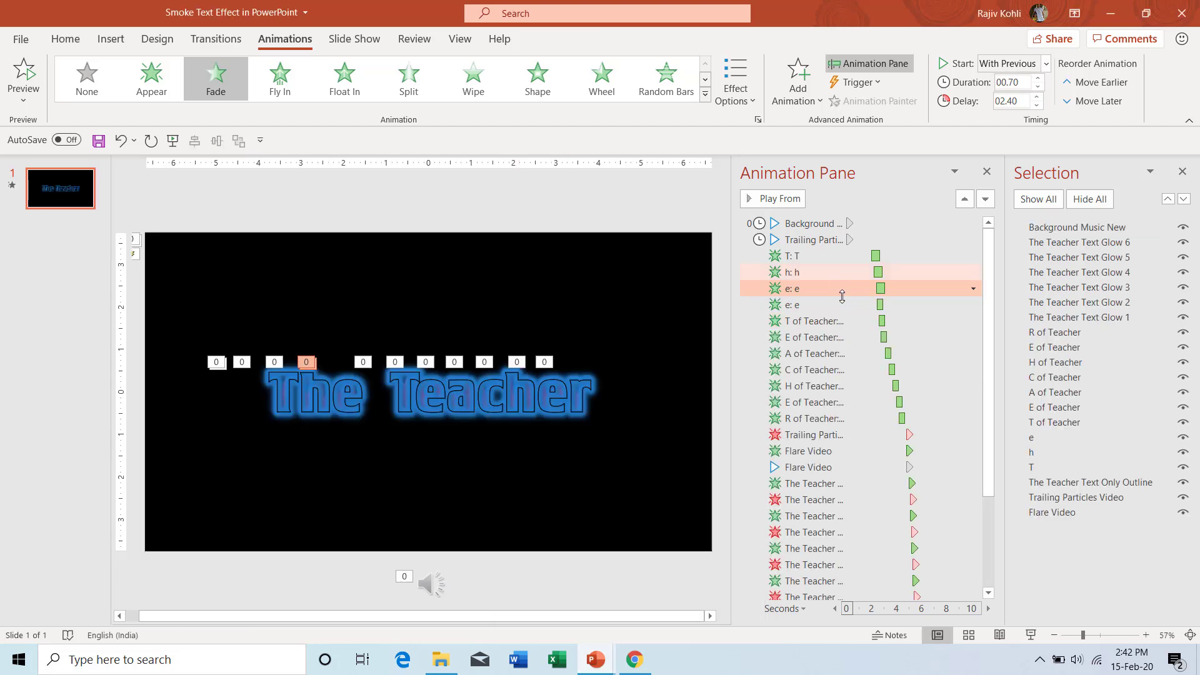
left_click(854, 304)
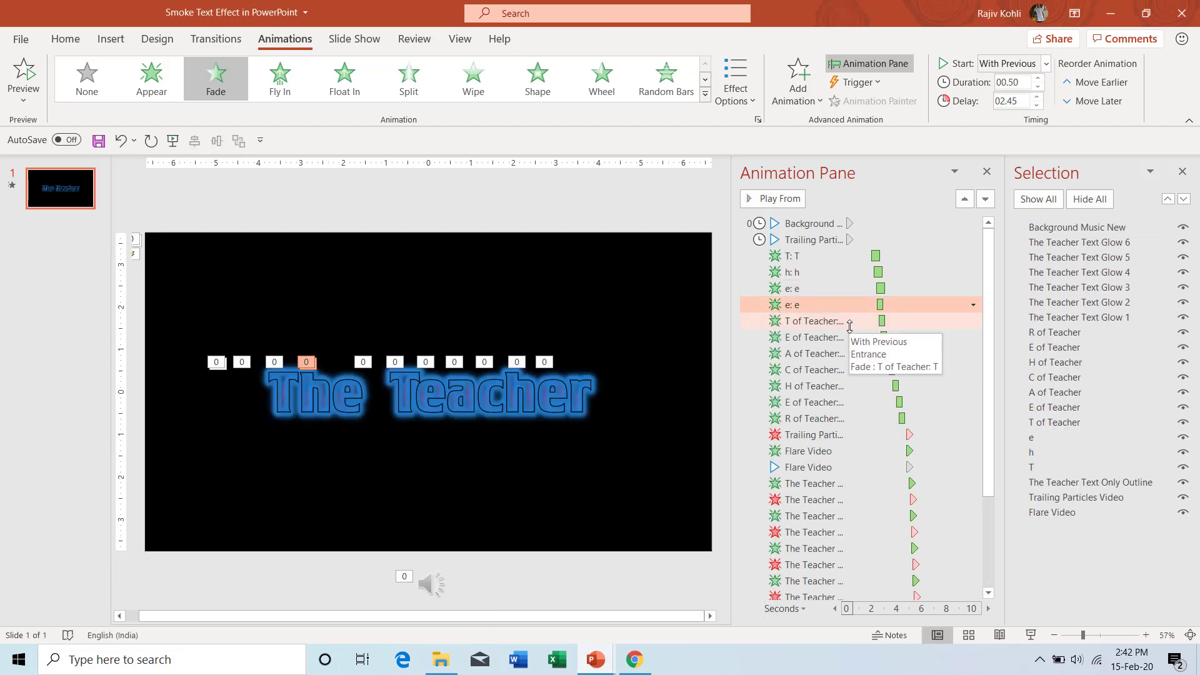
left_click(853, 320)
left_click(851, 337)
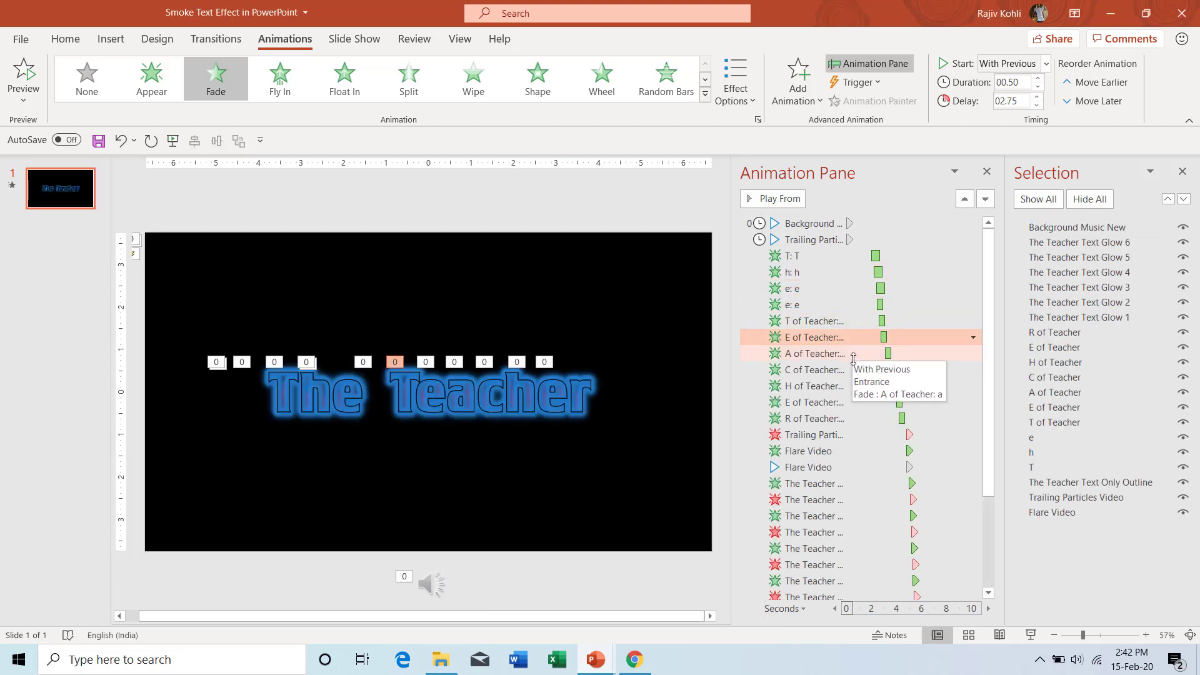
left_click(852, 353)
left_click(859, 370)
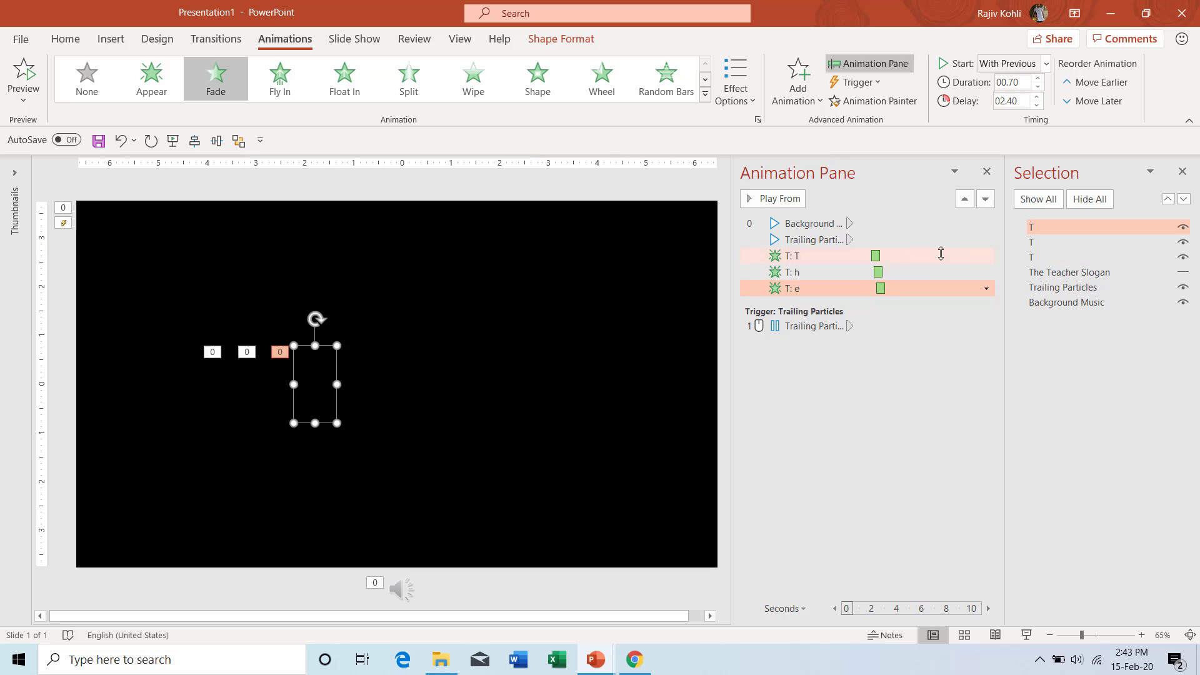
- Send the Trailing Particles video in Presentation1 to the back, and hide both it and Background Music
left_click(530, 227)
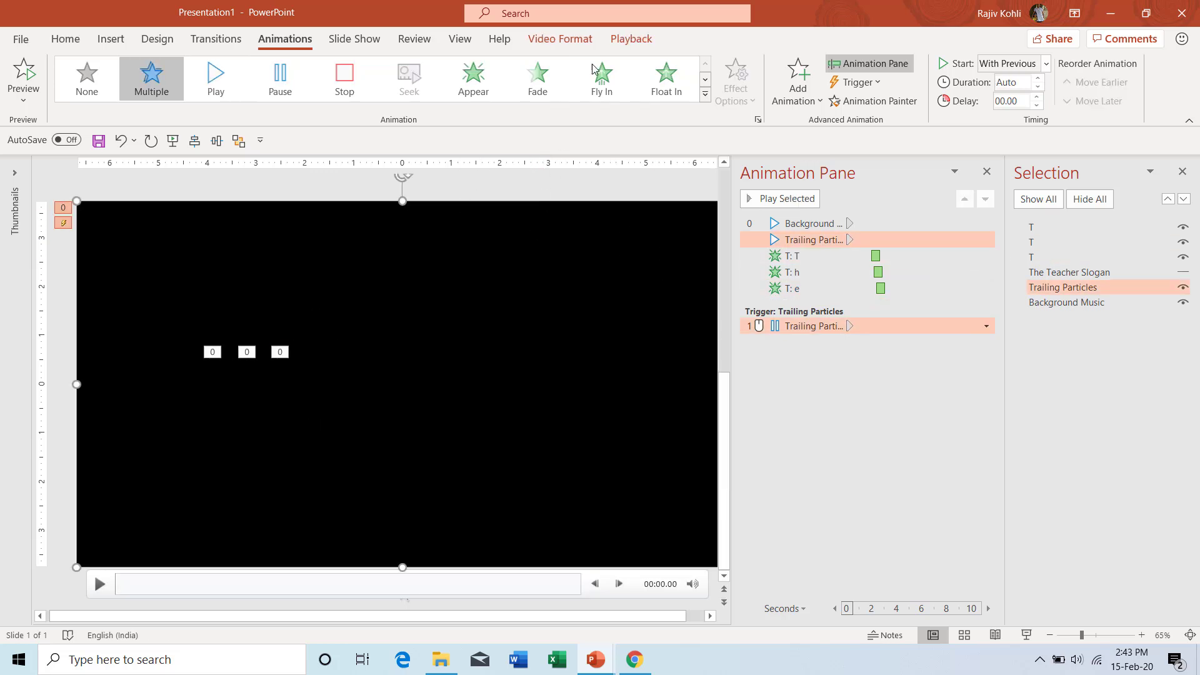
left_click(558, 39)
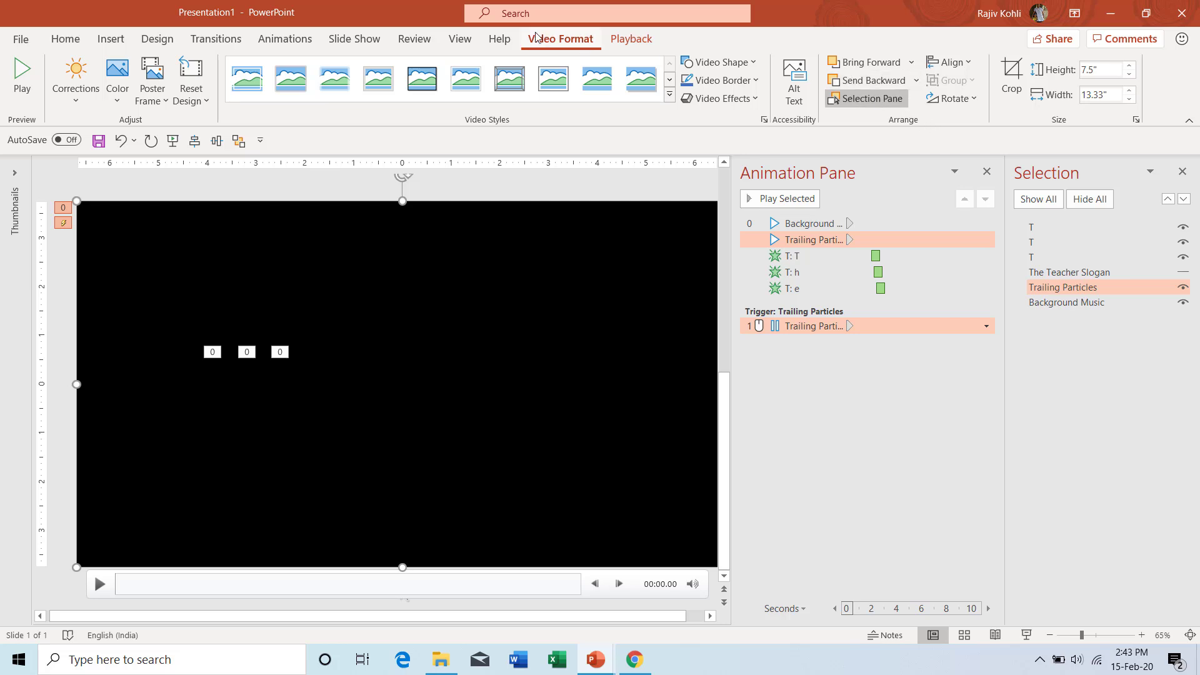
left_click(917, 81)
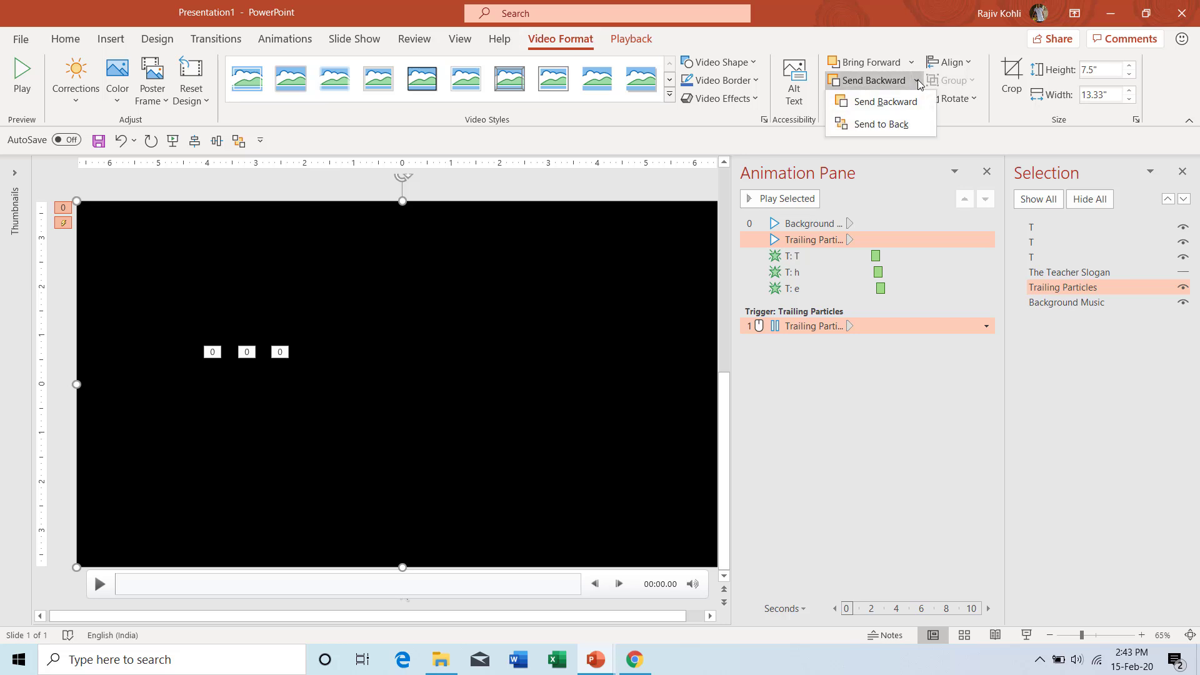
left_click(895, 125)
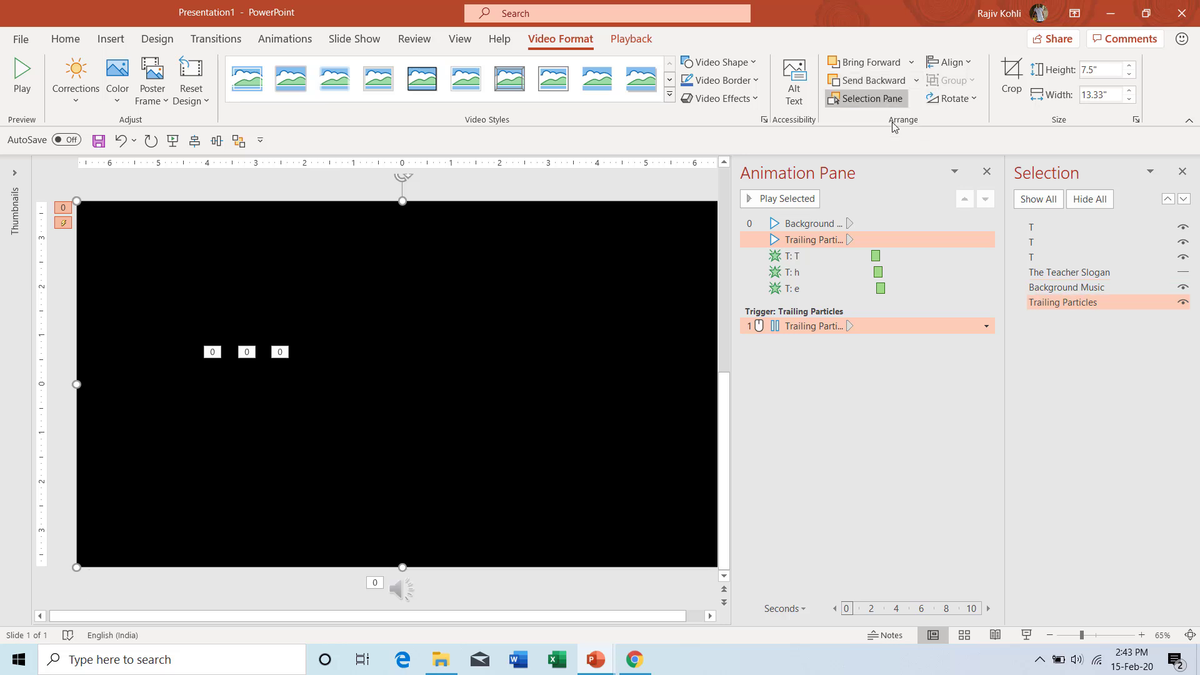
left_click(1183, 288)
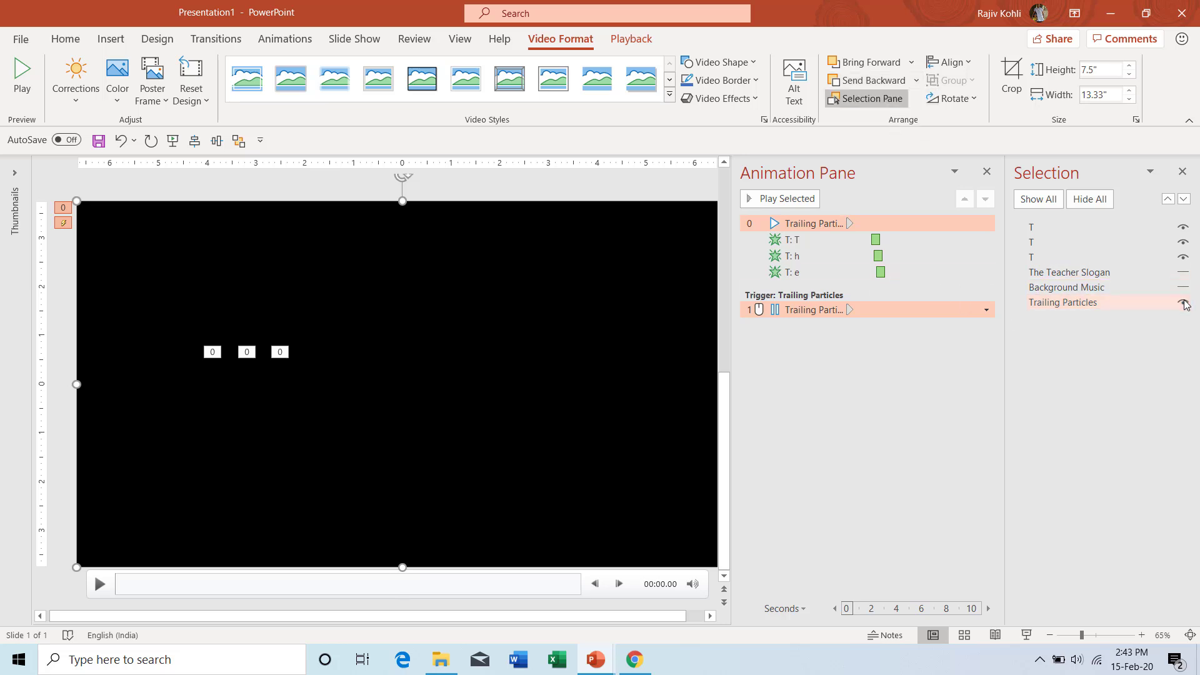
left_click(1183, 303)
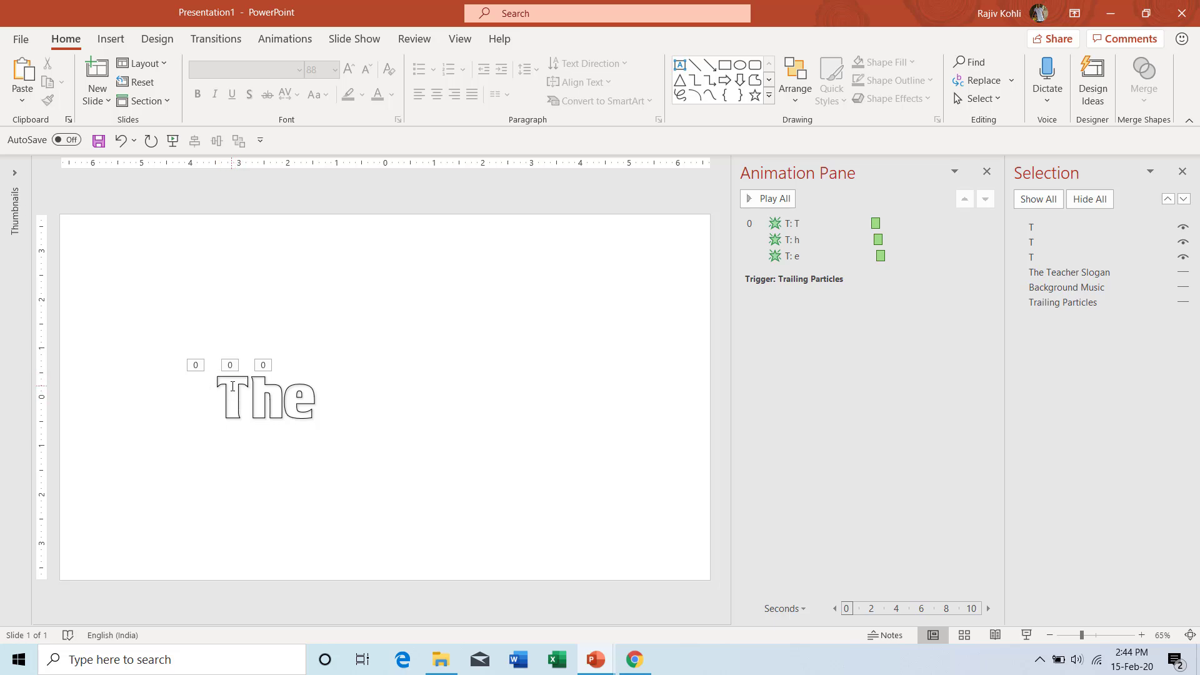
- Fill the letter T with the Trailing Particles Picture from the Smoke Text Effect in PowerPoint folder
left_click(232, 386)
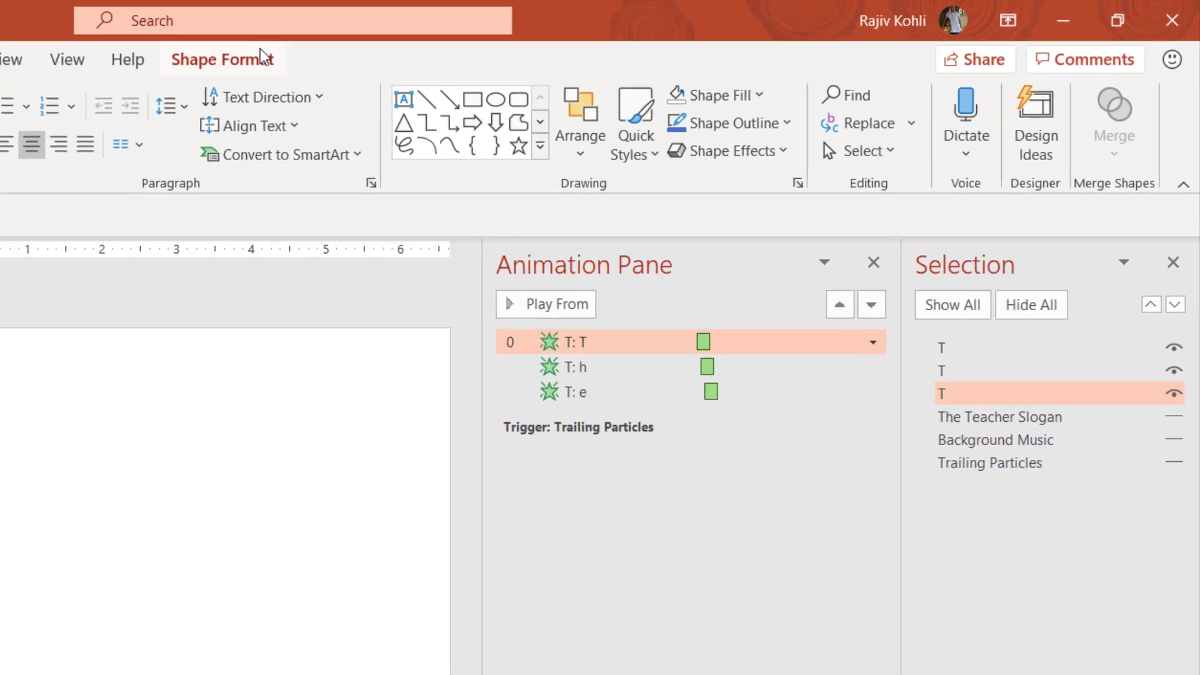
left_click(578, 38)
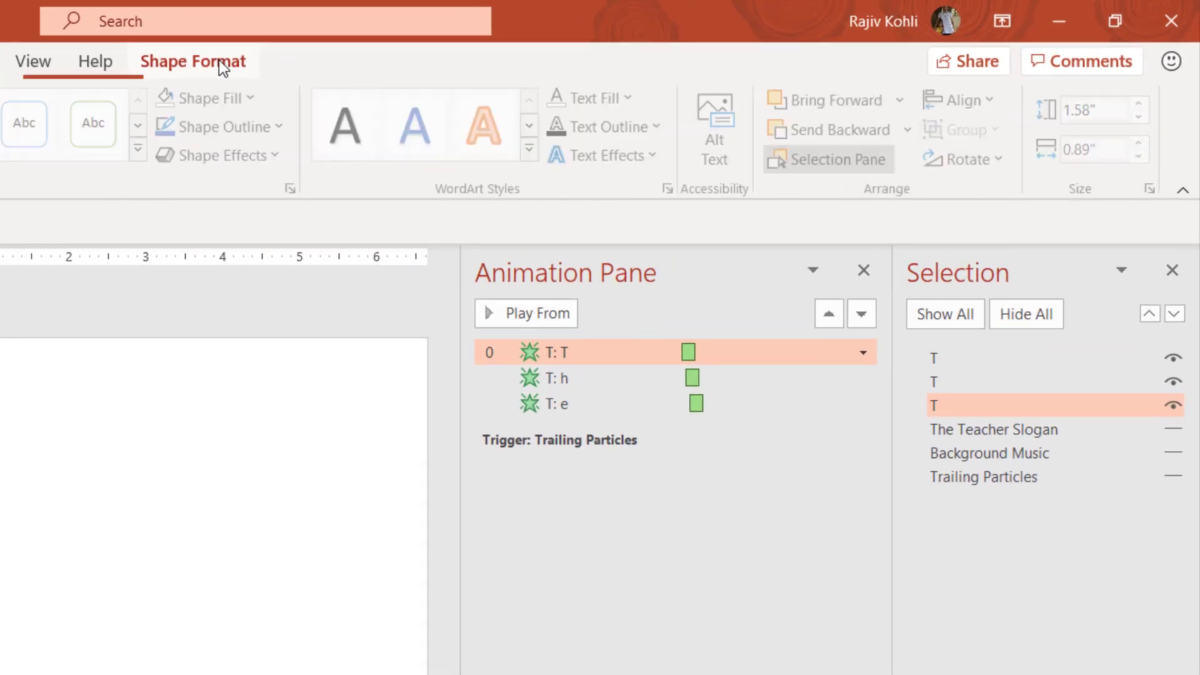
left_click(628, 100)
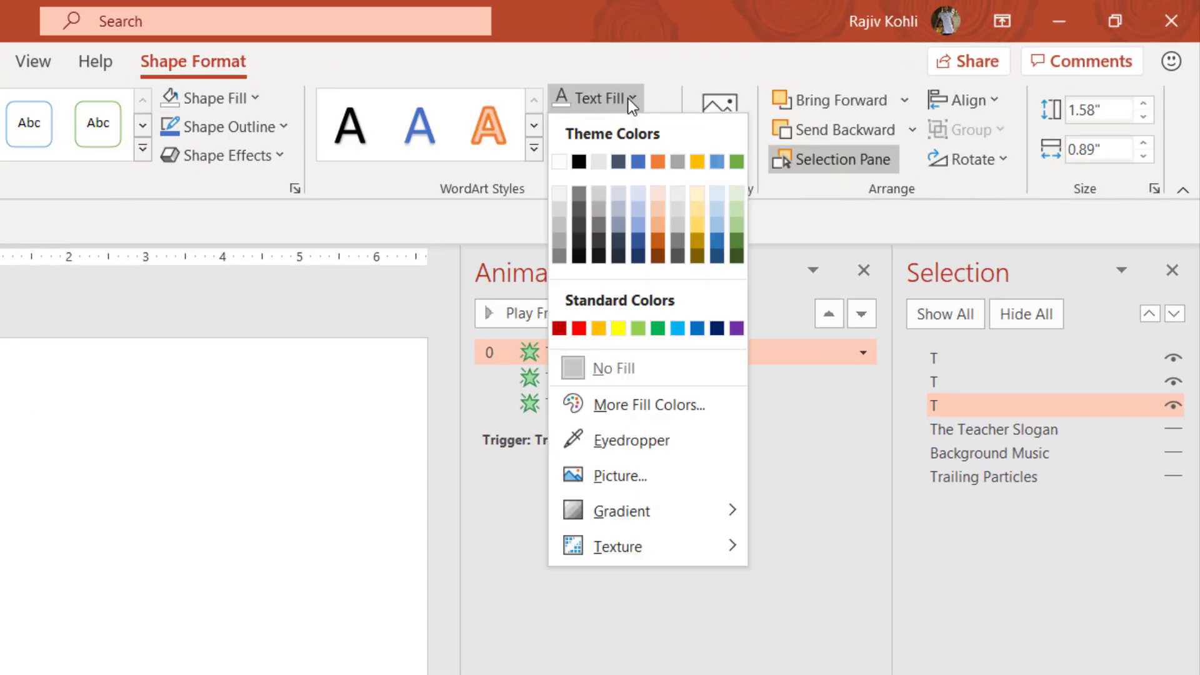
left_click(641, 476)
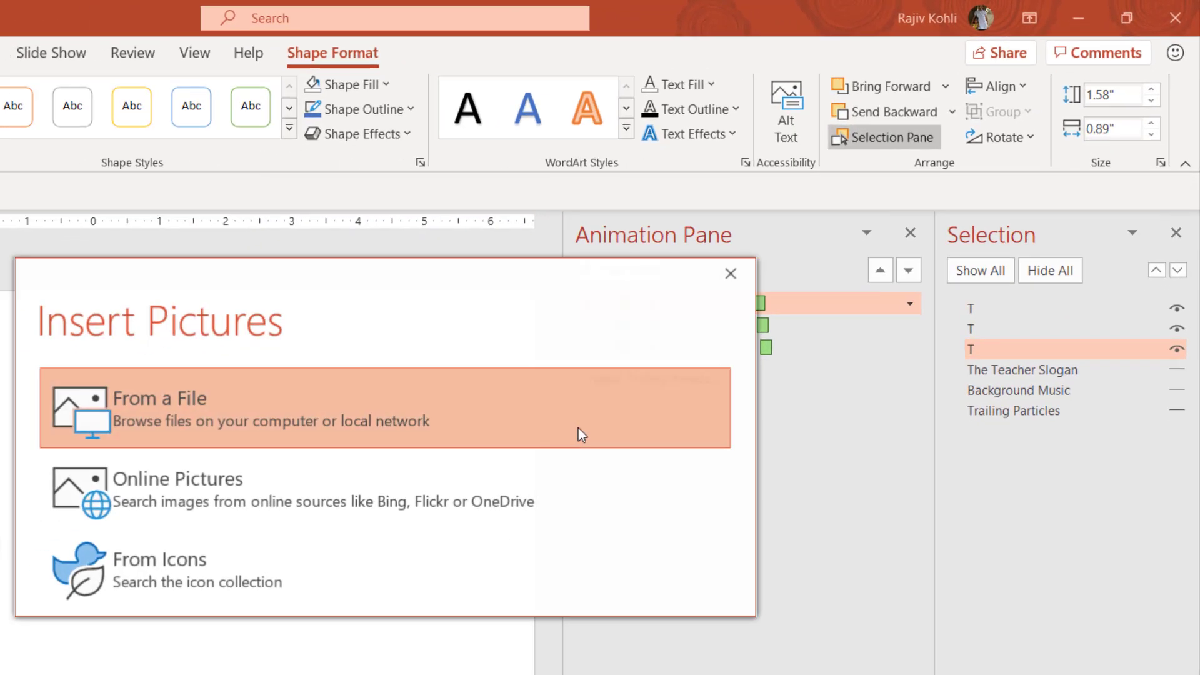
left_click(156, 400)
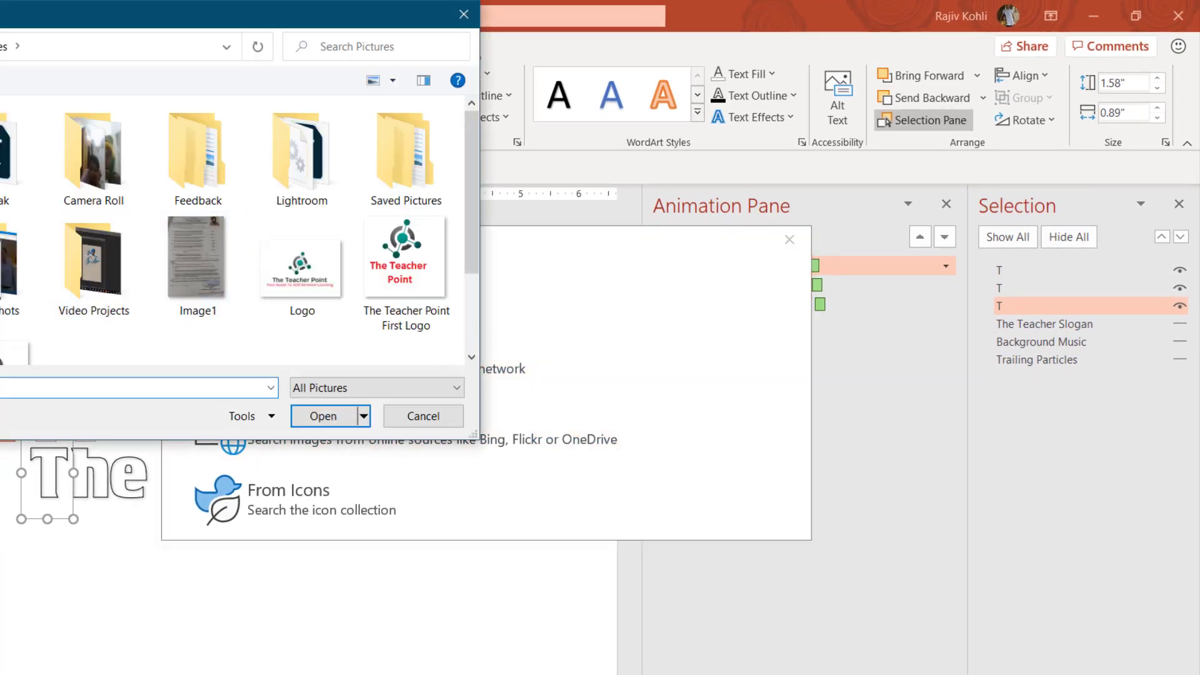
double_click(94, 275)
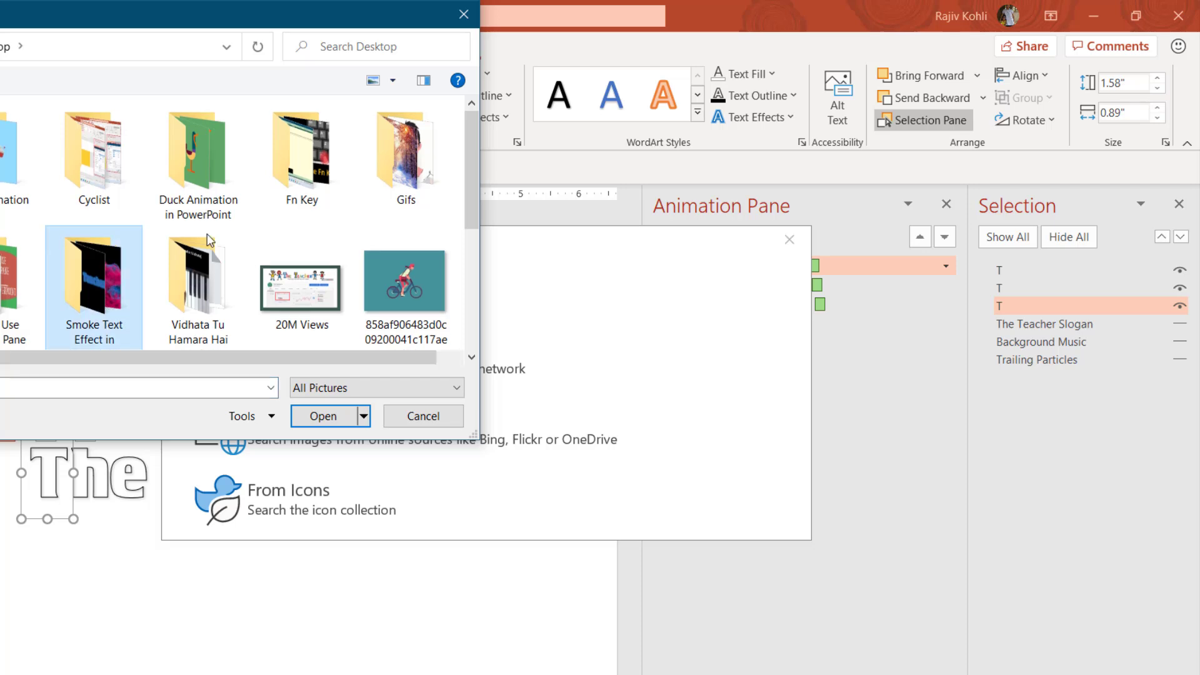
left_click(109, 194)
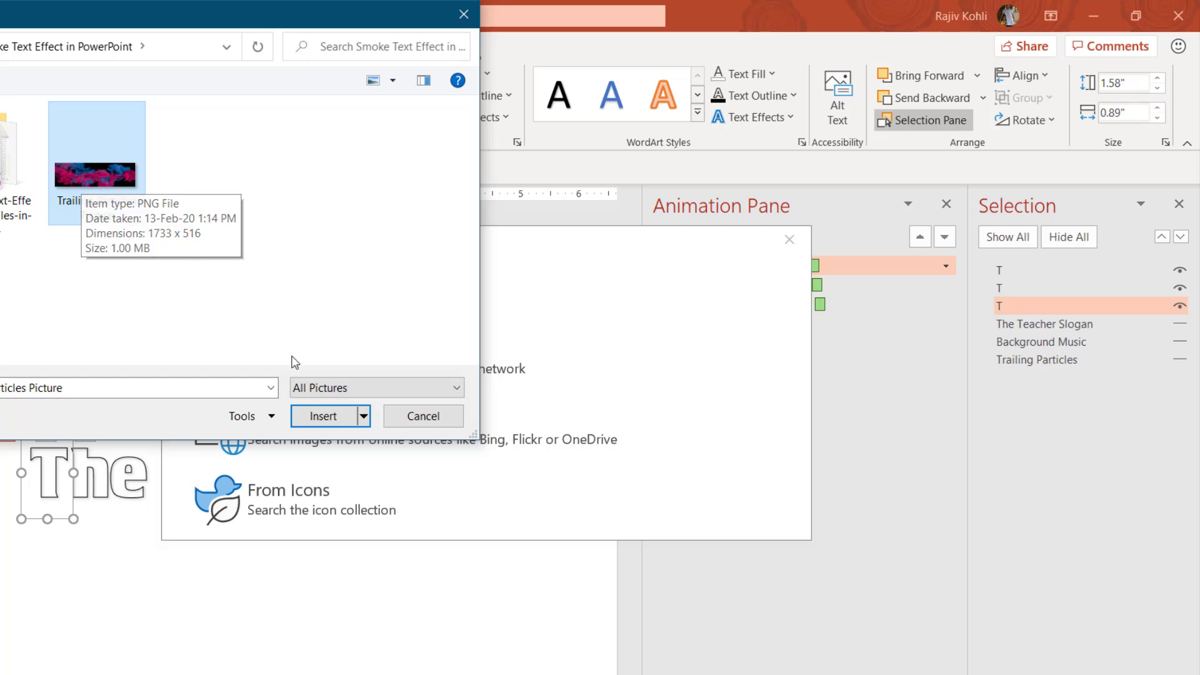
left_click(329, 416)
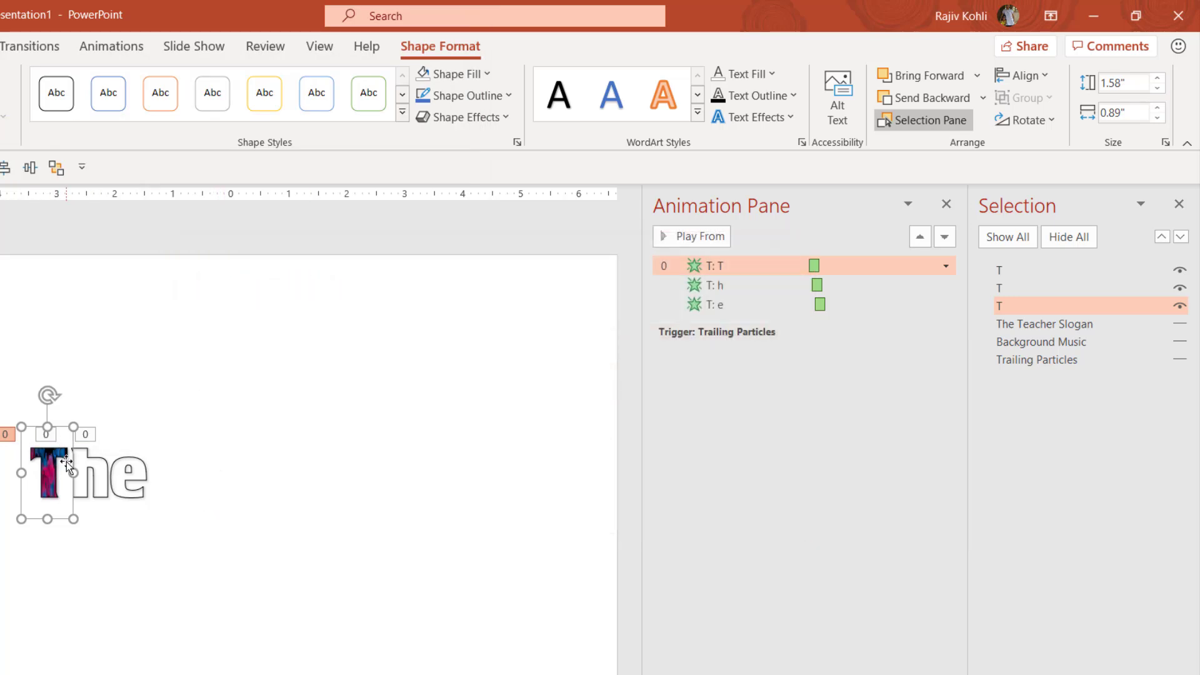
- Fill the letter h with the same Trailing Particles Picture
left_click(102, 456)
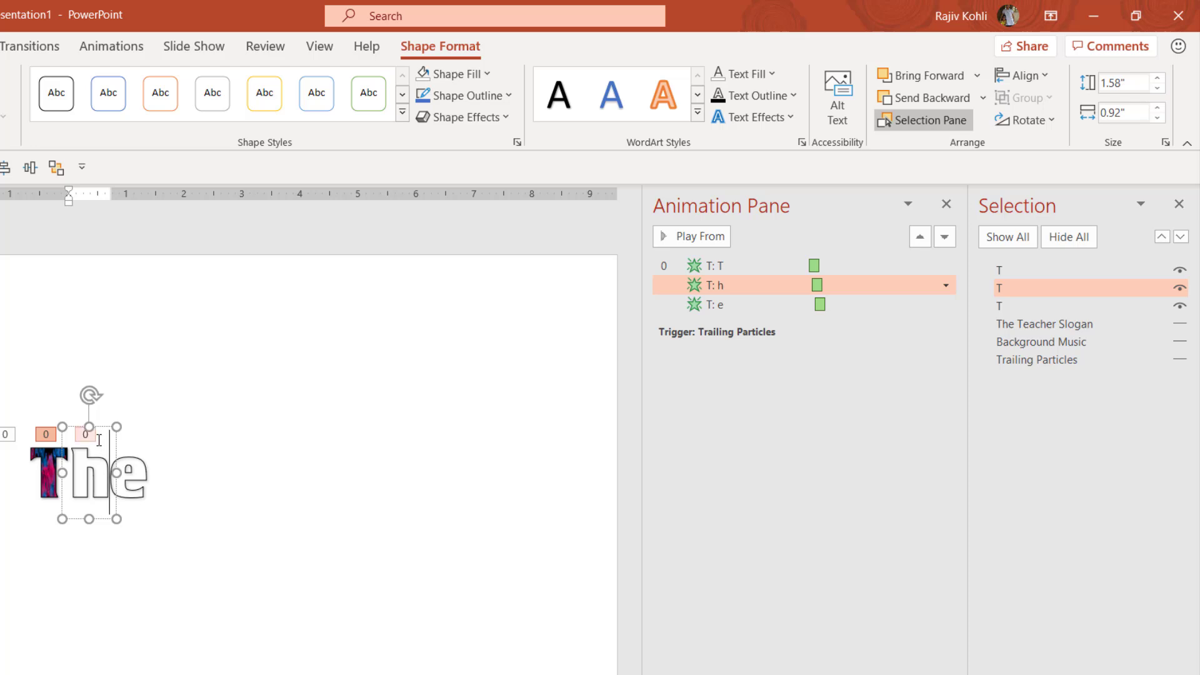
left_click(97, 426)
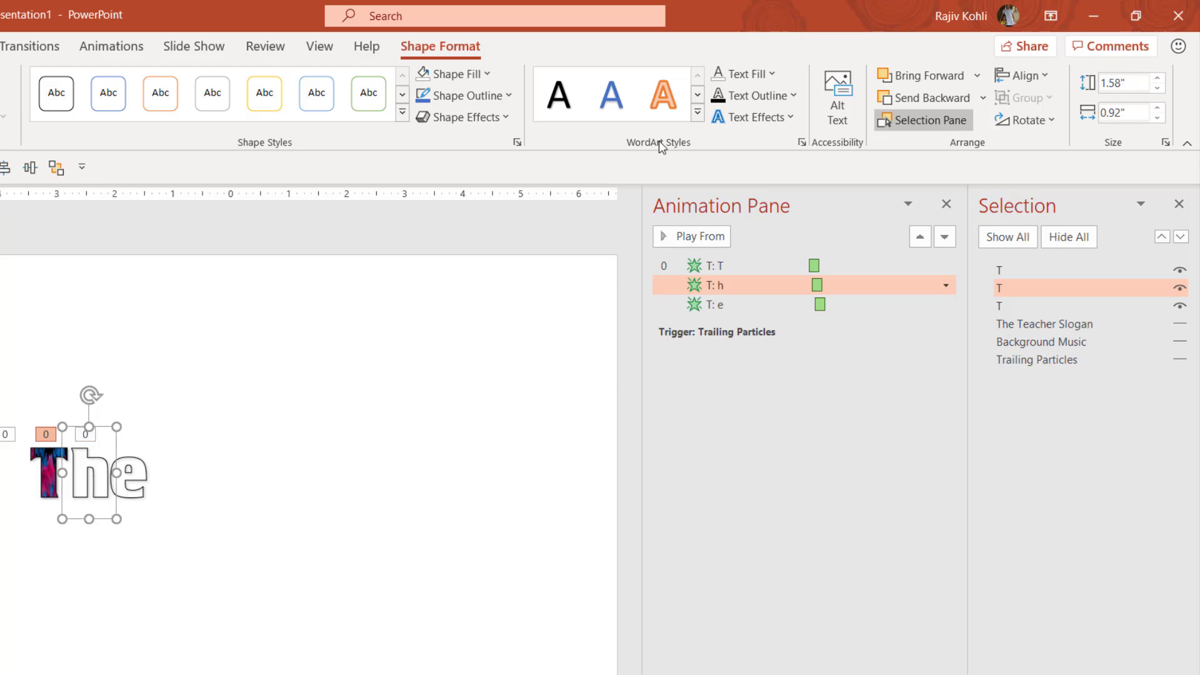
left_click(762, 74)
left_click(750, 357)
left_click(359, 352)
double_click(97, 161)
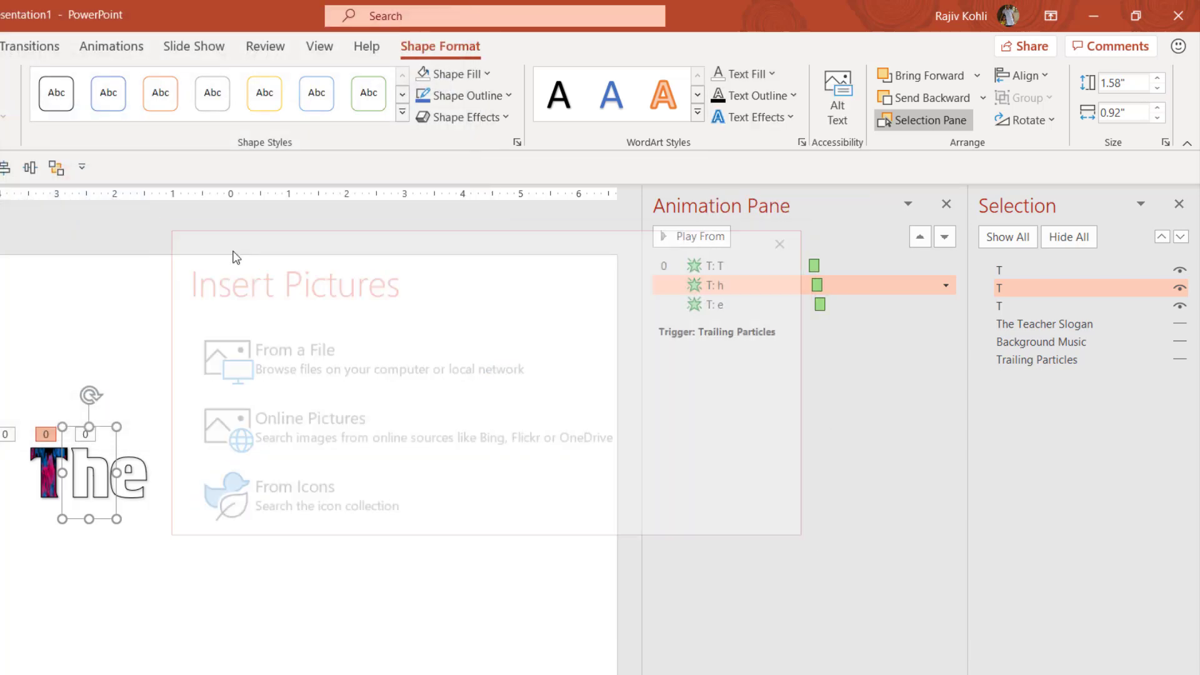
- Apply the Trailing Particles Picture as the text fill of the letter e and deselect it
left_click(140, 439)
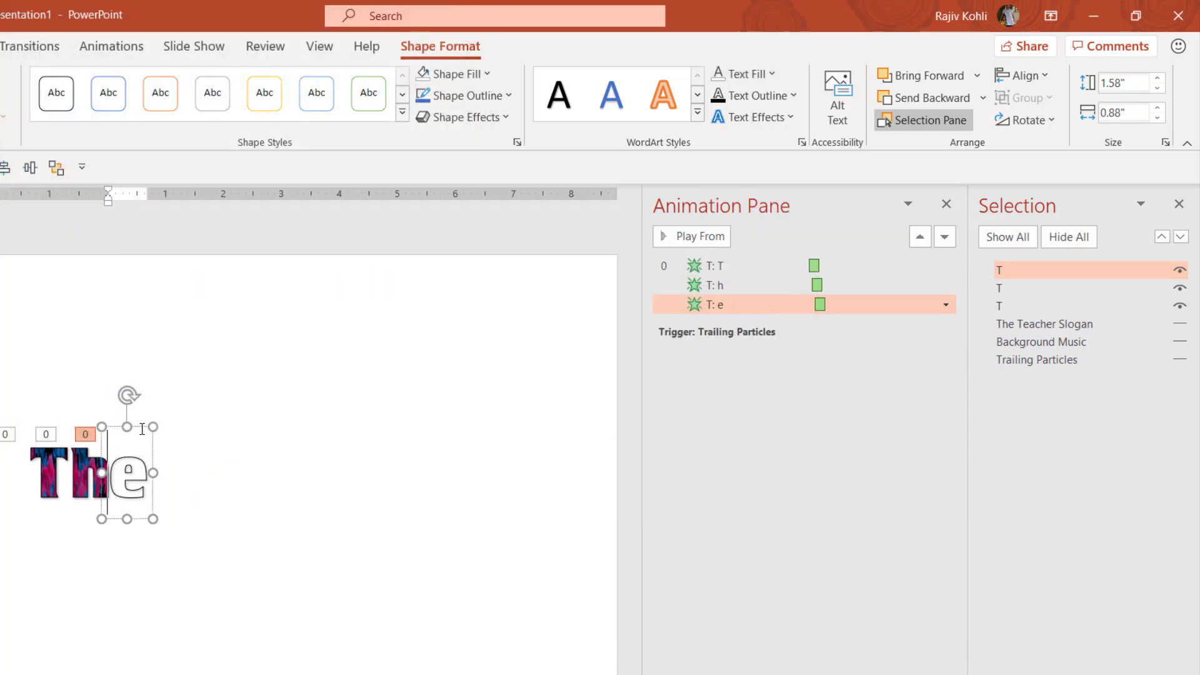
left_click(144, 426)
left_click(757, 87)
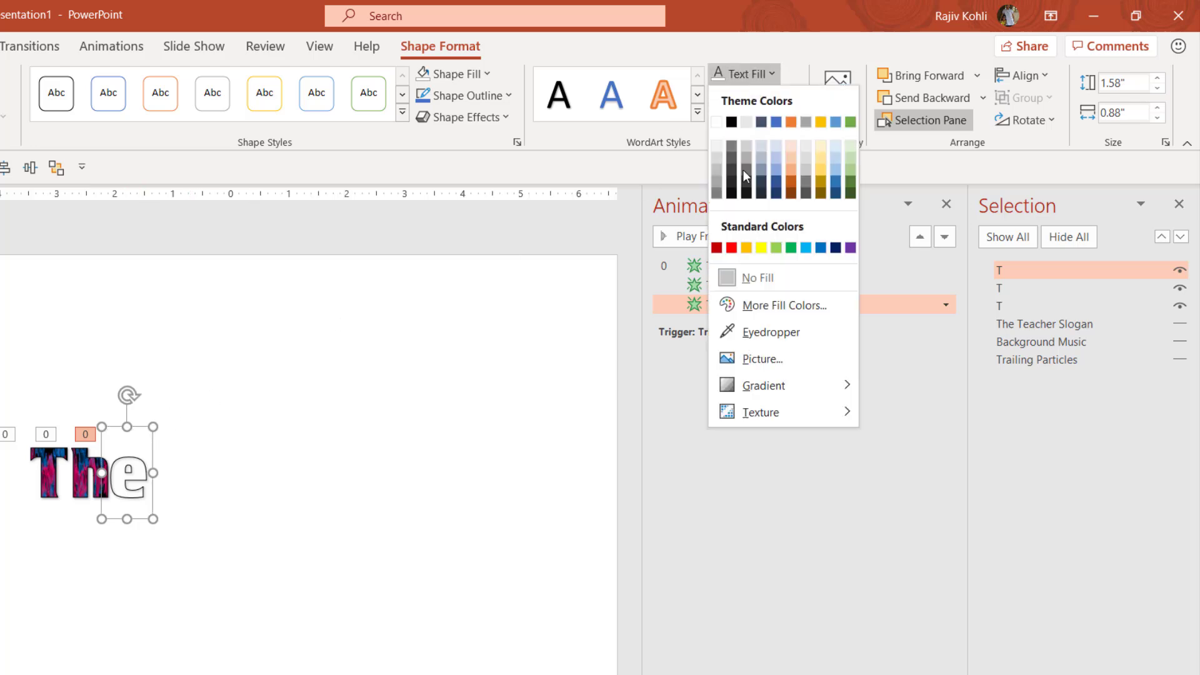
left_click(750, 360)
left_click(332, 342)
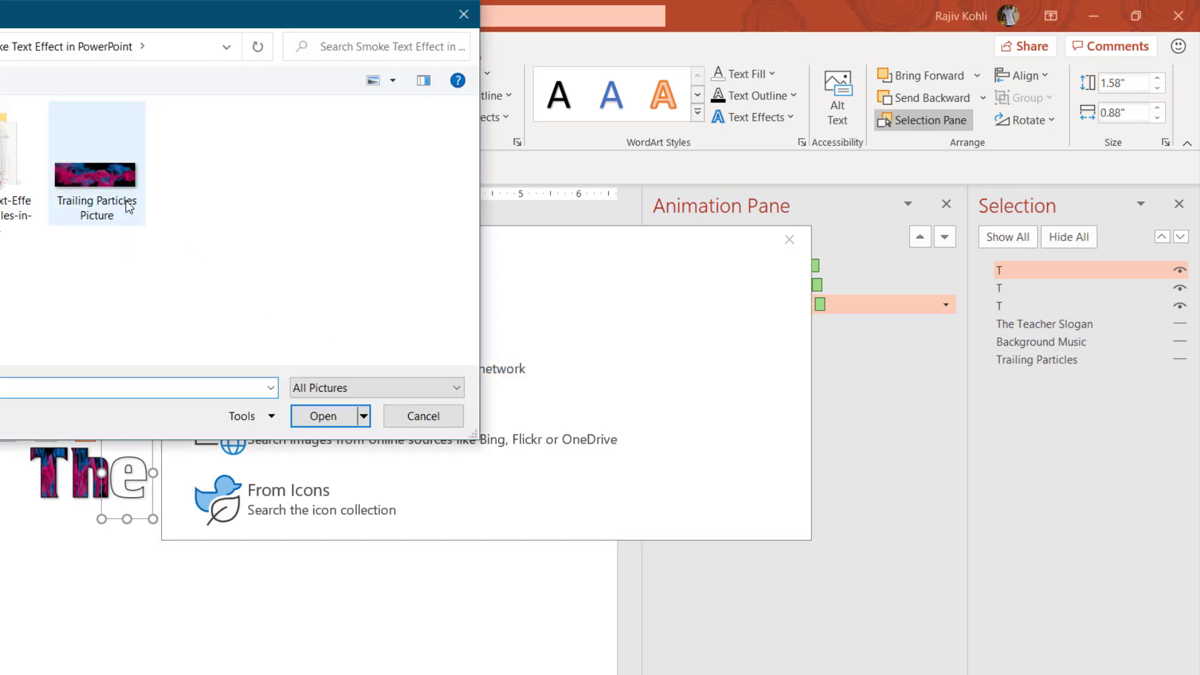
double_click(129, 206)
left_click(563, 480)
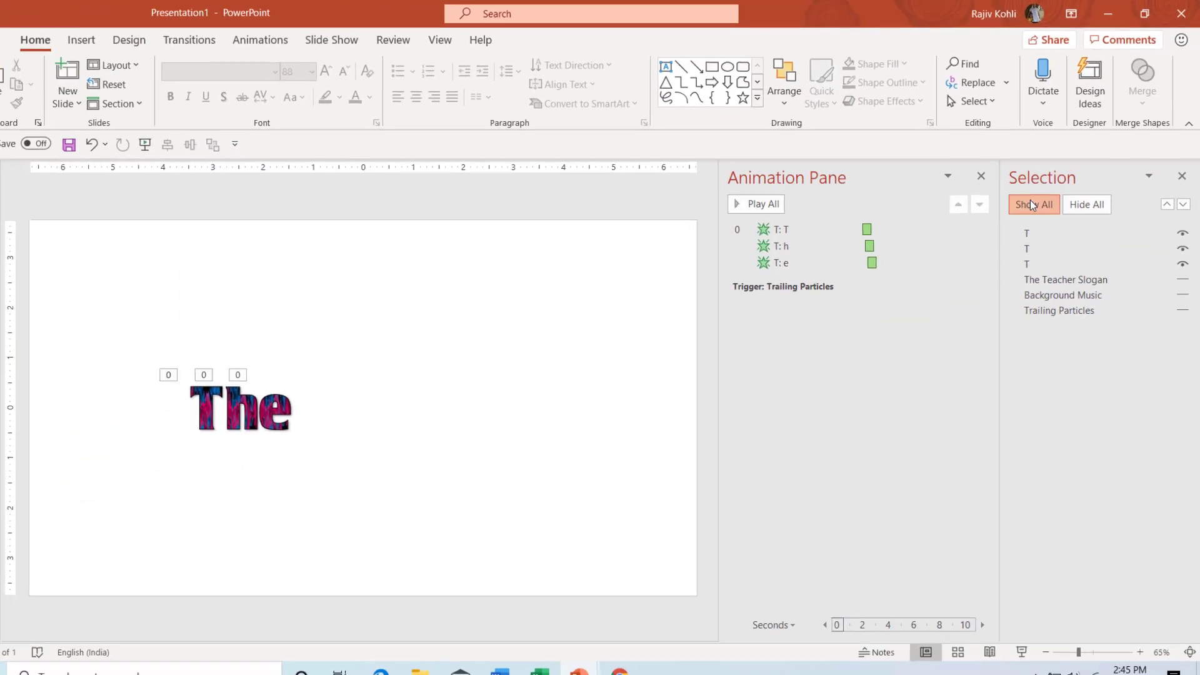
- Show all hidden objects on the slide and preview the letter animations in a slide show
left_click(1031, 204)
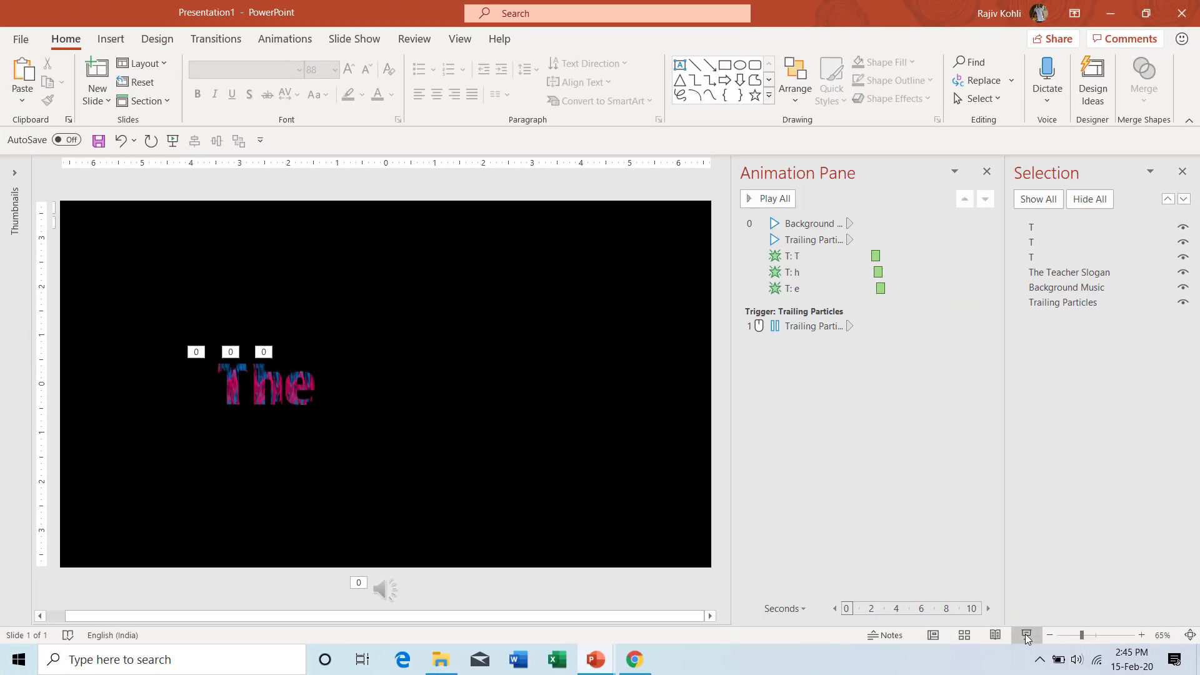
left_click(1026, 635)
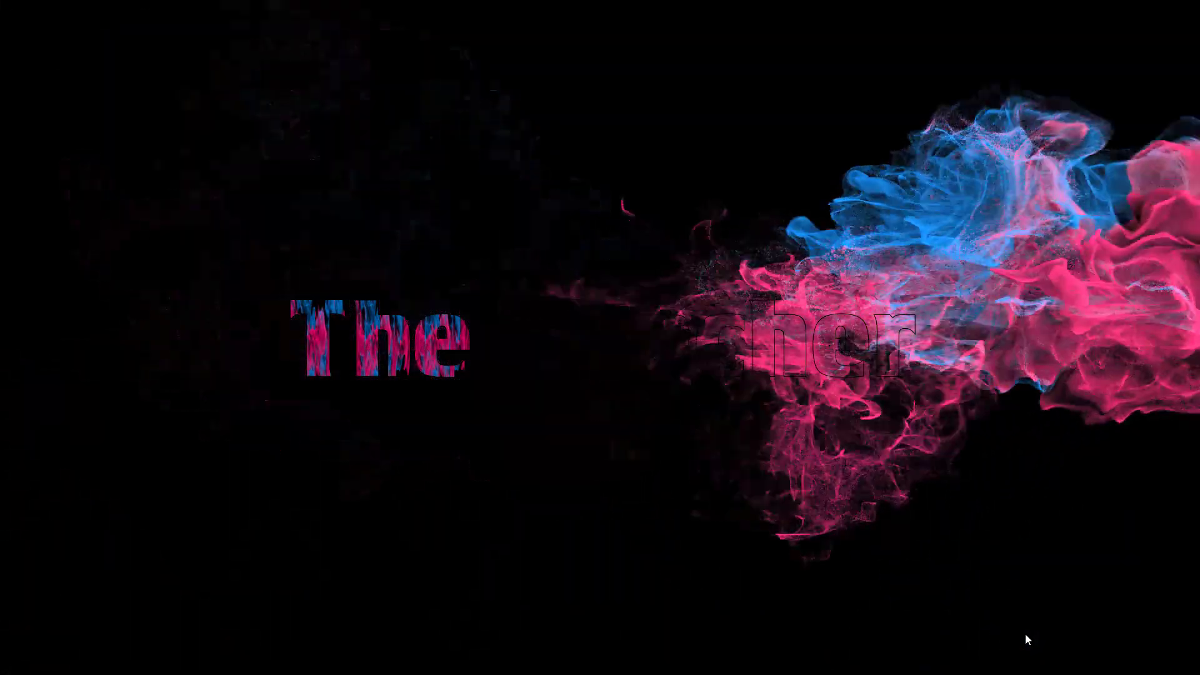
key("Escape")
- Play the slide show of the finished smoke text presentation to examine the complete effect
mouse_move(385, 589)
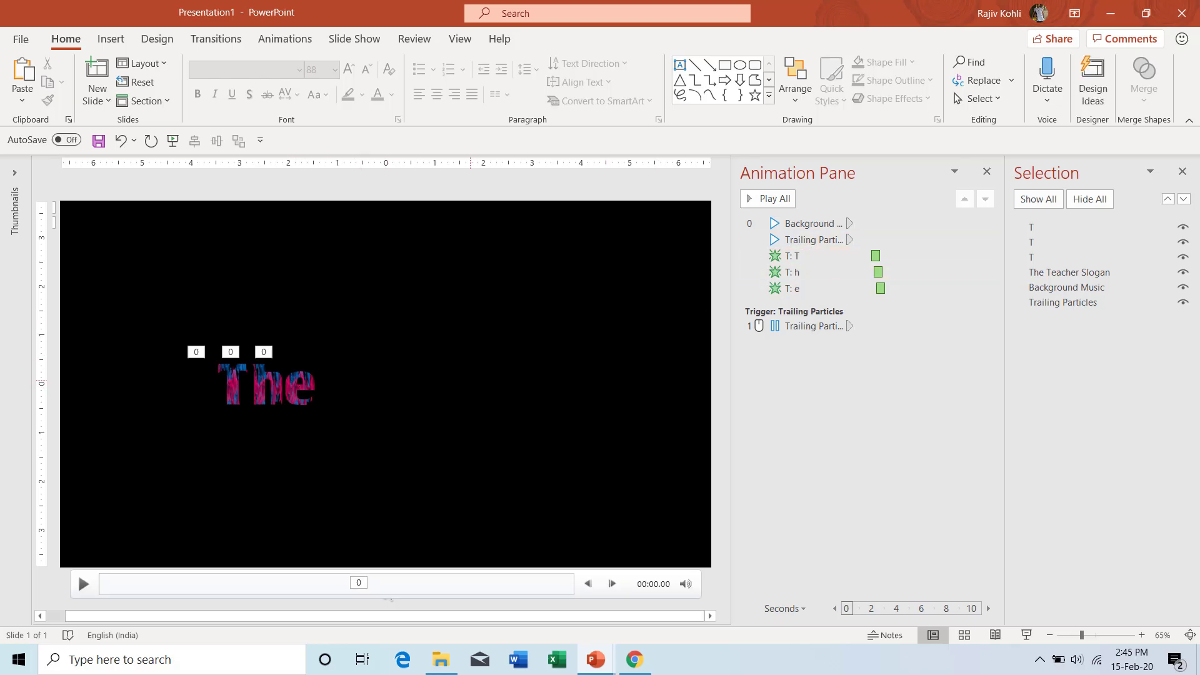
key("F5")
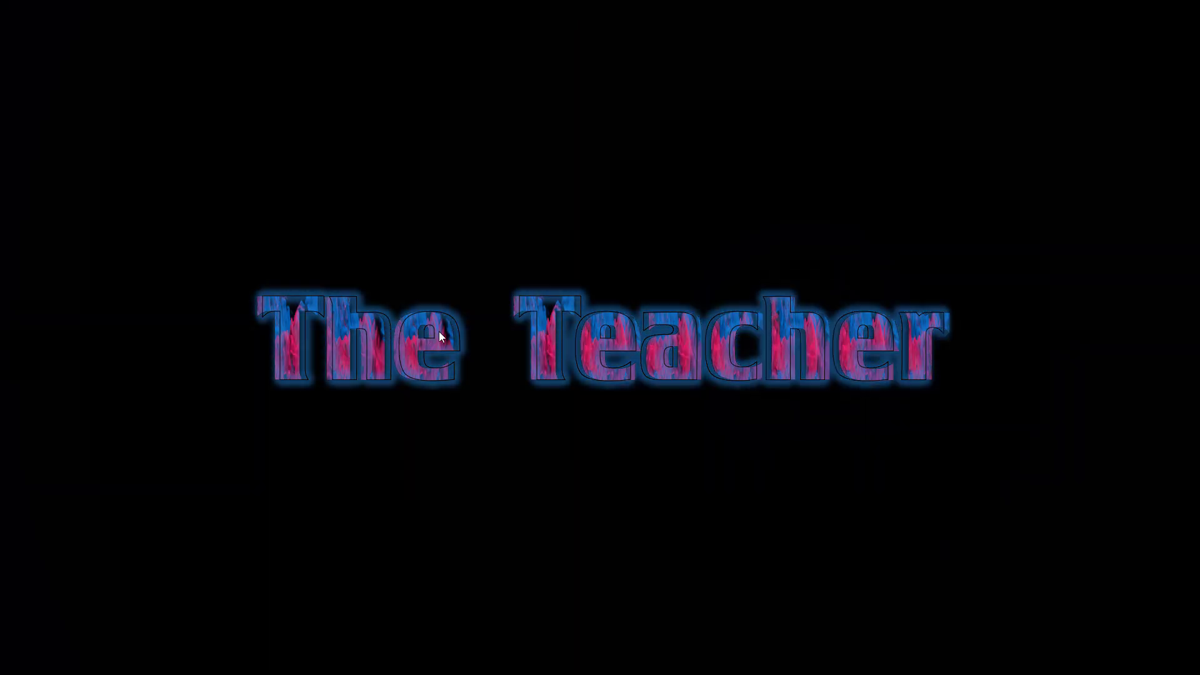
left_click(439, 331)
left_click(439, 333)
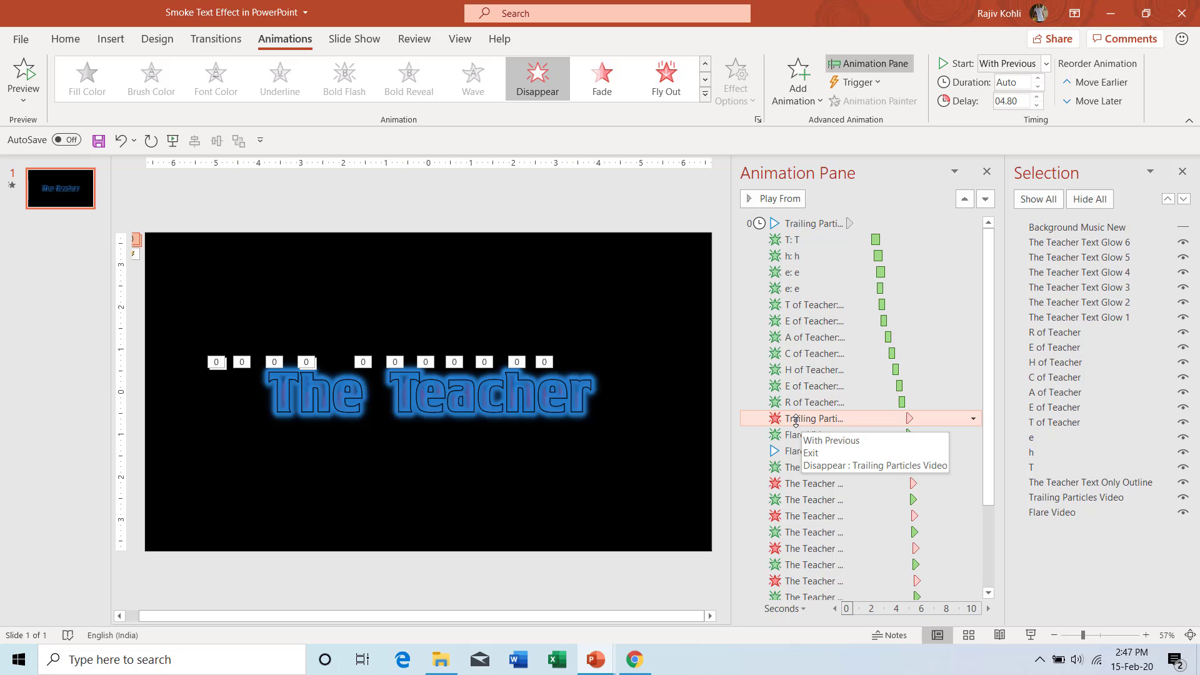
- Examine the Trailing Particles Video's animations and the available exit effects in the finished presentation
left_click(1093, 498)
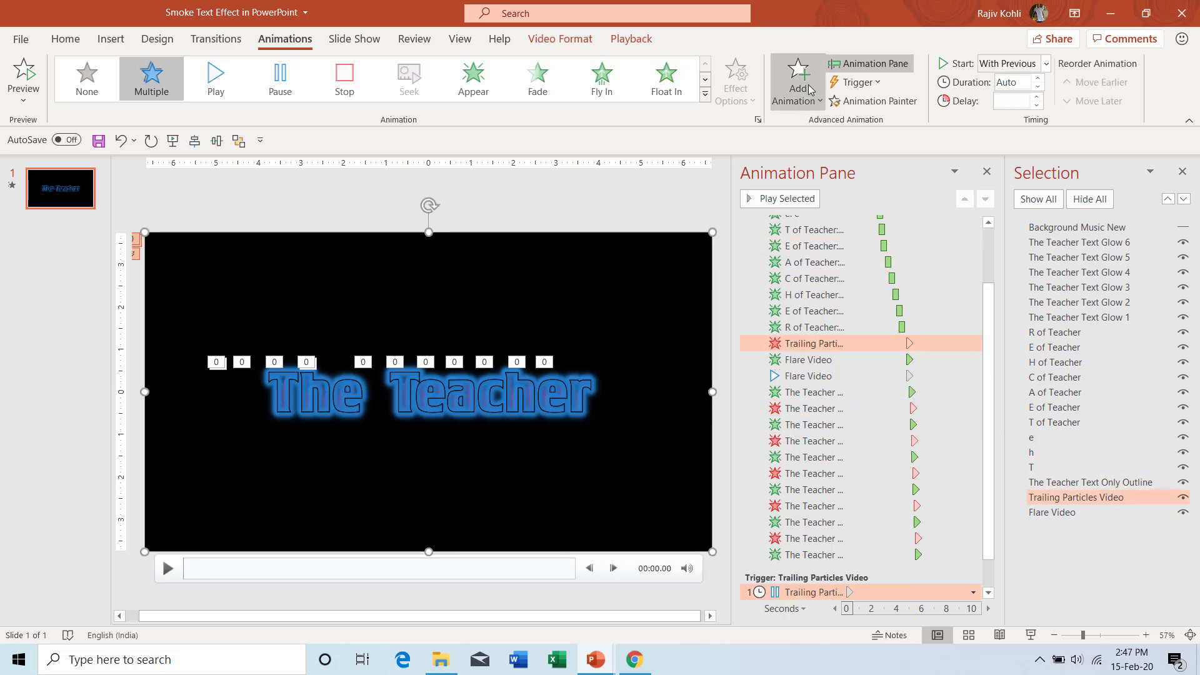
left_click(809, 87)
scroll(956, 338, "down", 5)
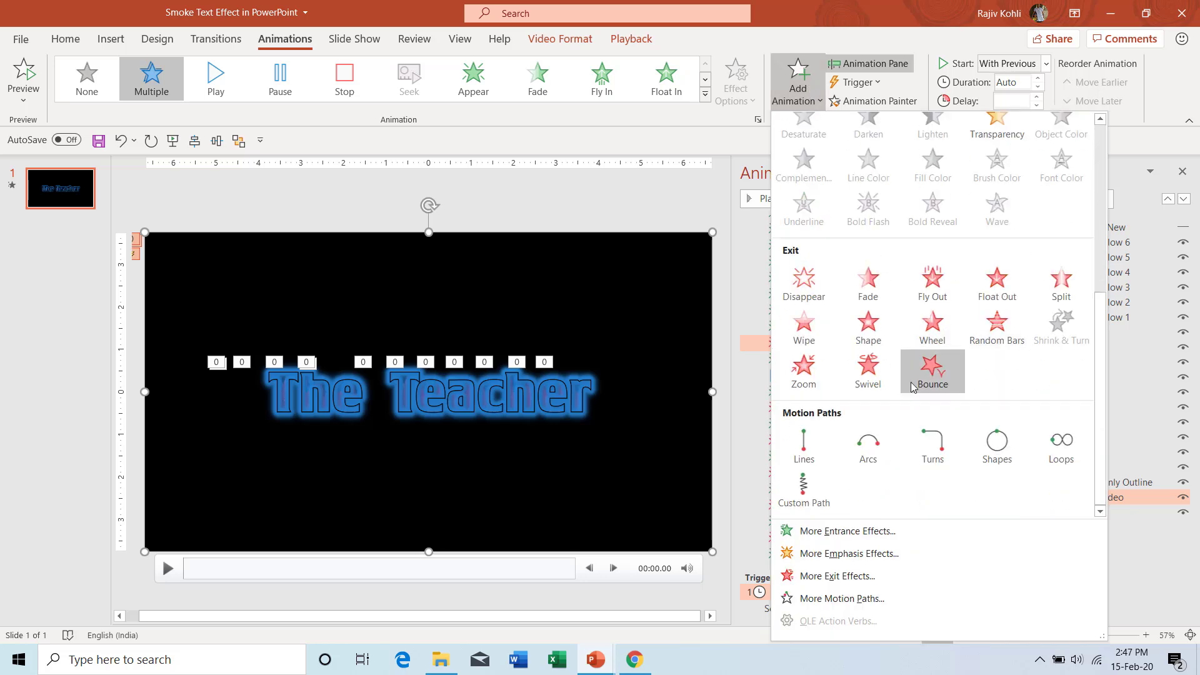
left_click(823, 300)
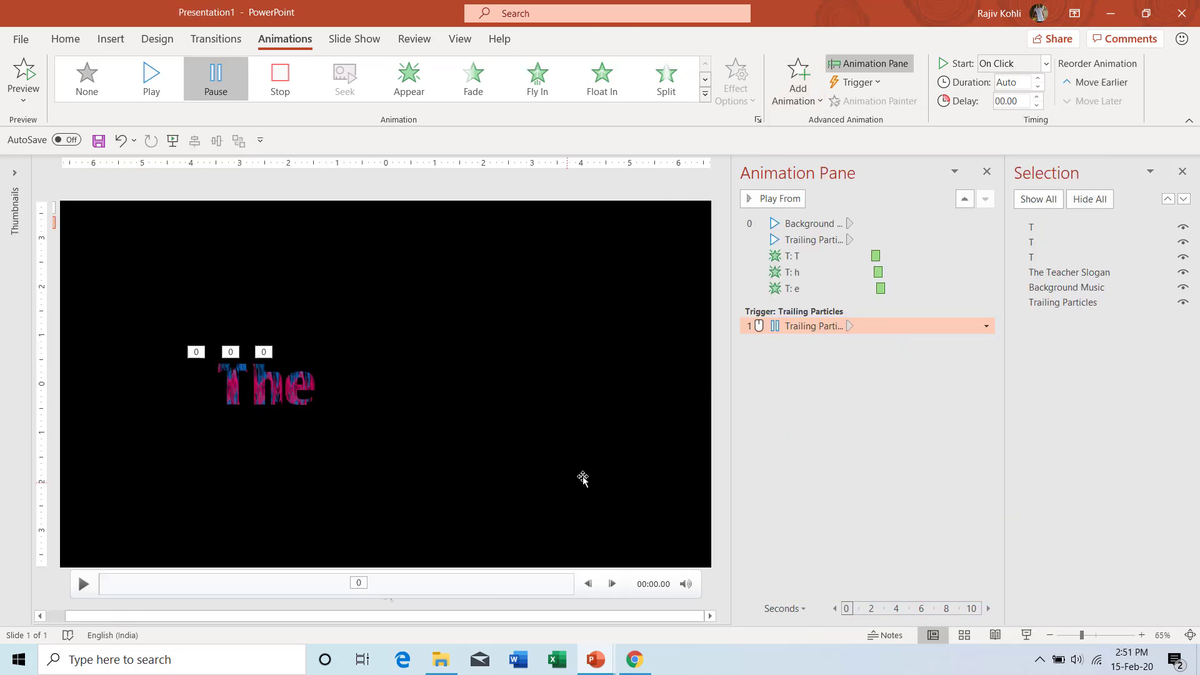
- In Presentation1, add a Disappear exit animation to the Trailing Particles video, starting With Previous with a delay of 4.80 seconds
left_click(1047, 303)
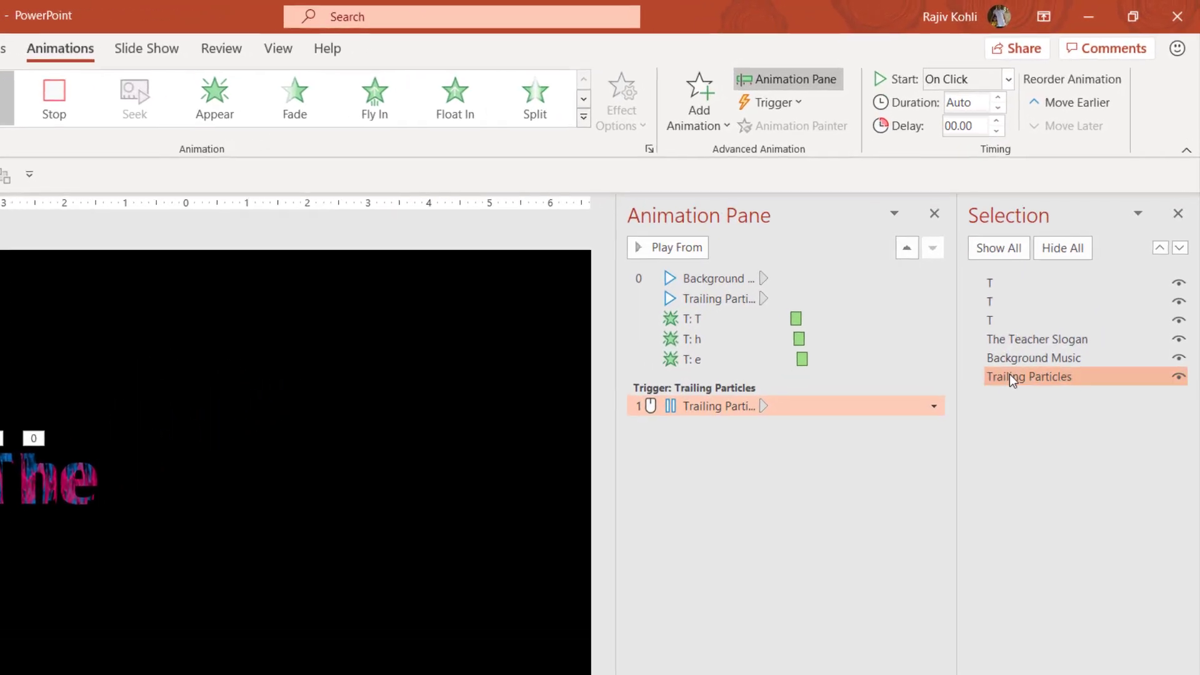
left_click(1007, 380)
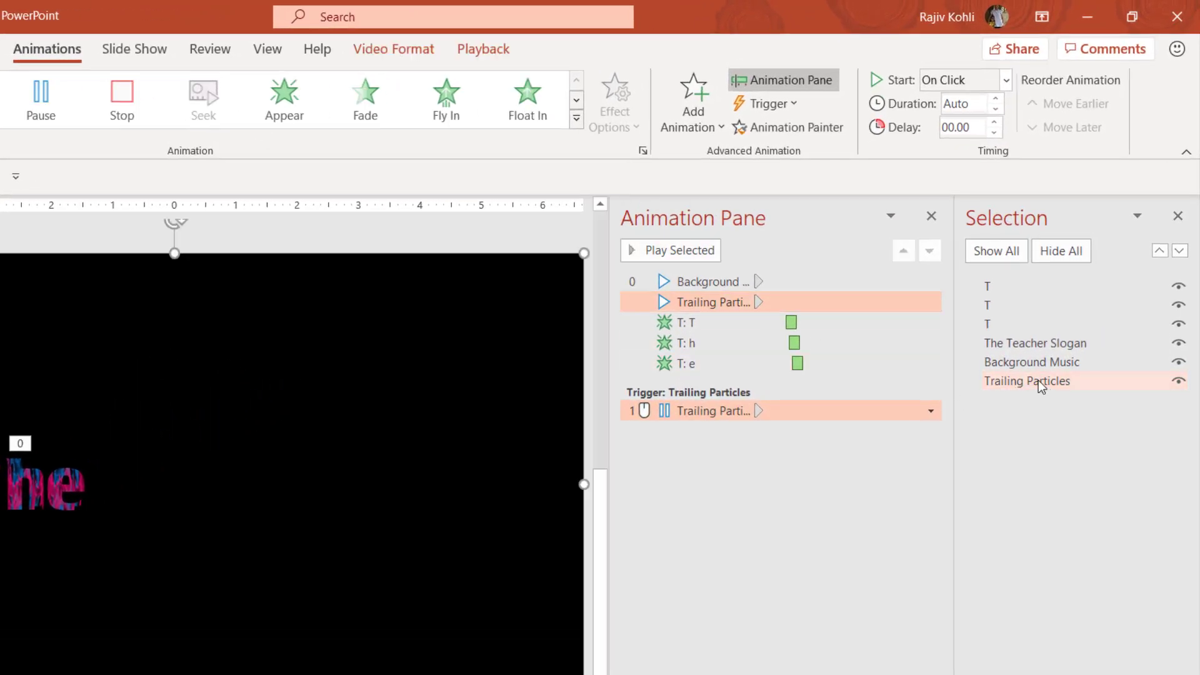
left_click(701, 129)
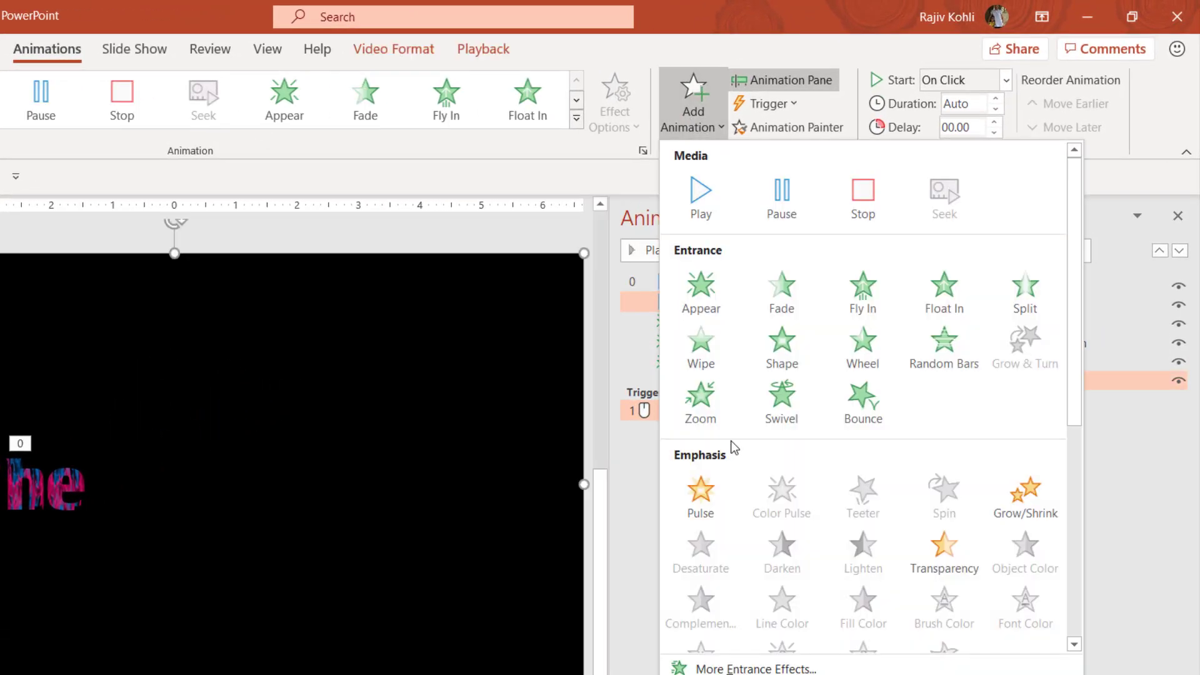
scroll(706, 425, "down", 5)
left_click(700, 354)
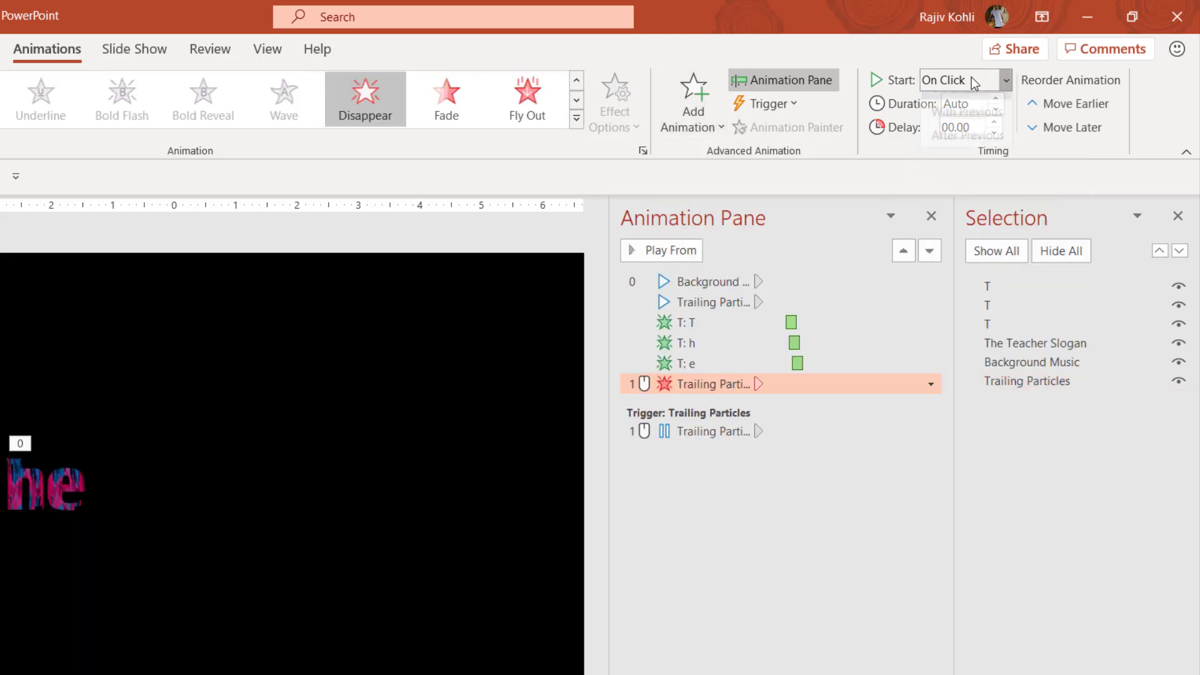
left_click(971, 77)
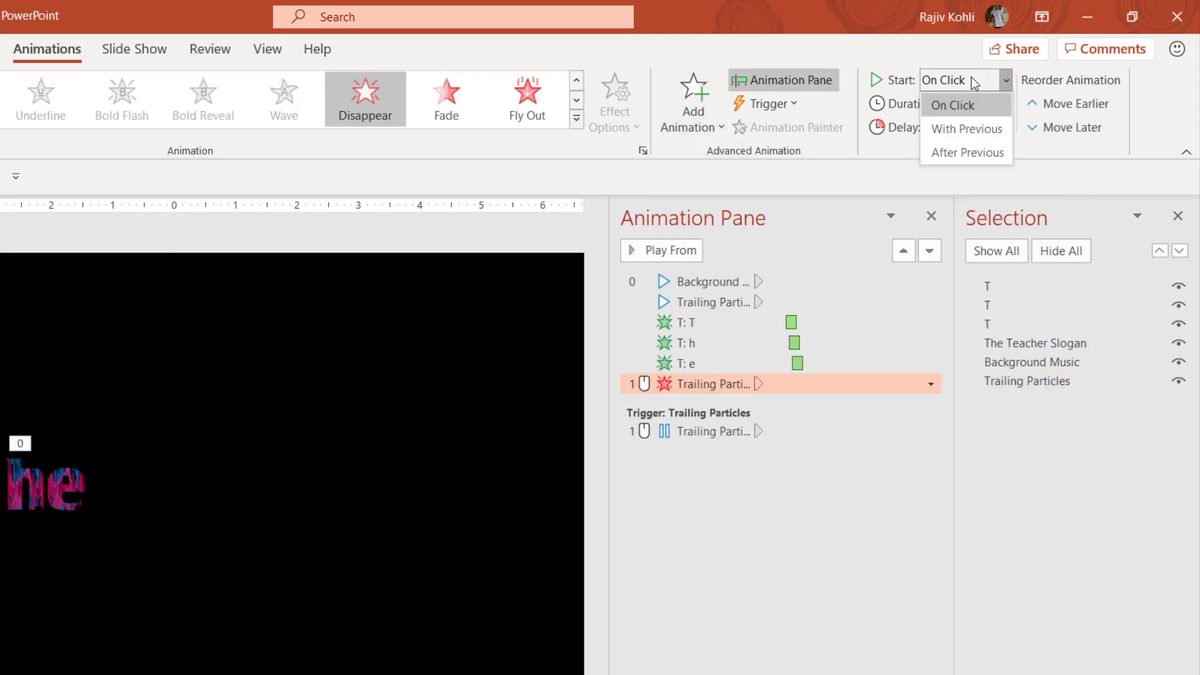
left_click(962, 128)
double_click(972, 130)
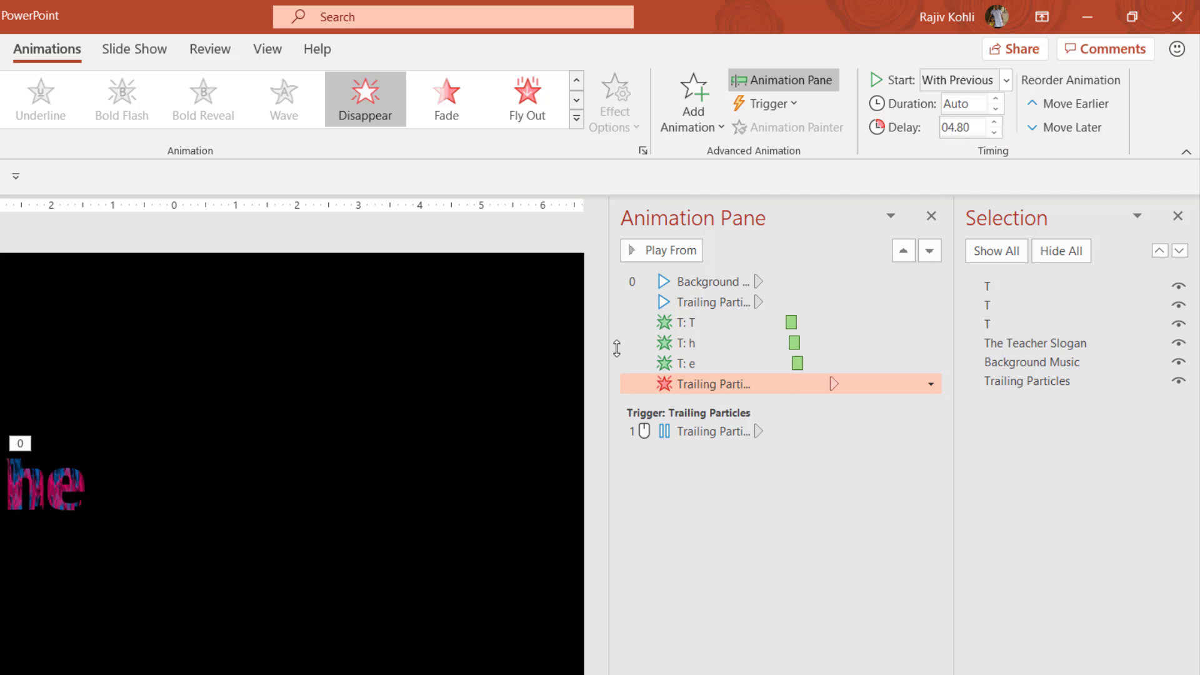
- Insert the Flare video from the Smoke Text Effect MP4 folder on the computer
key("alt+n")
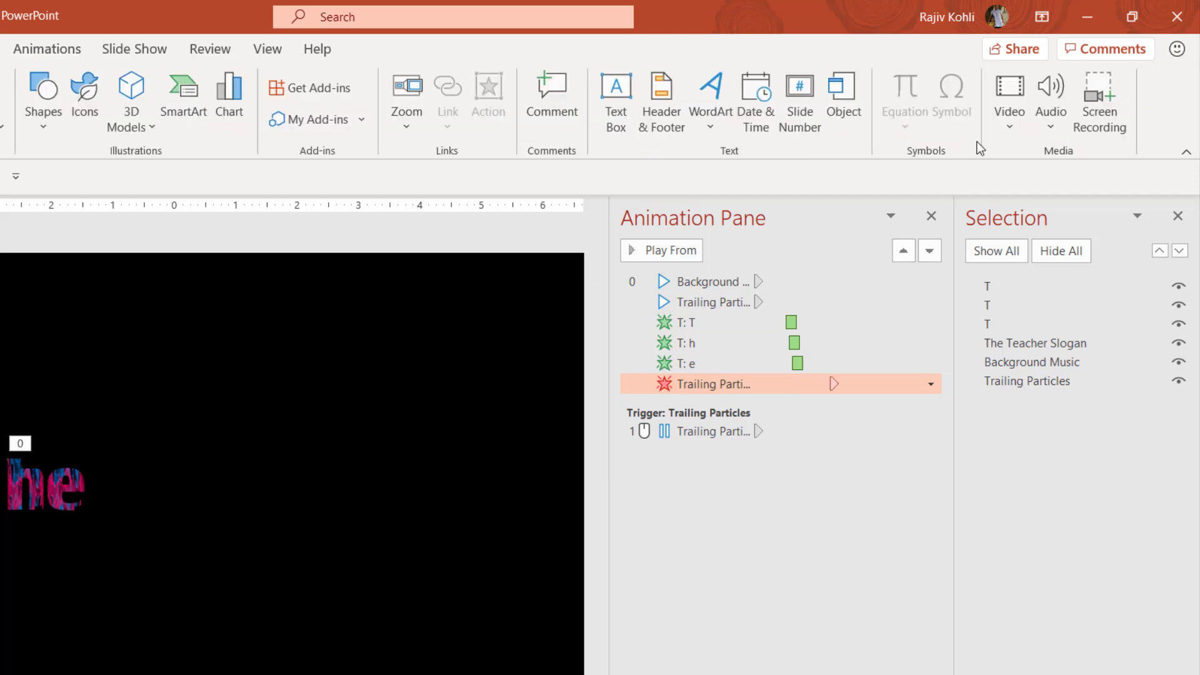
left_click(1010, 131)
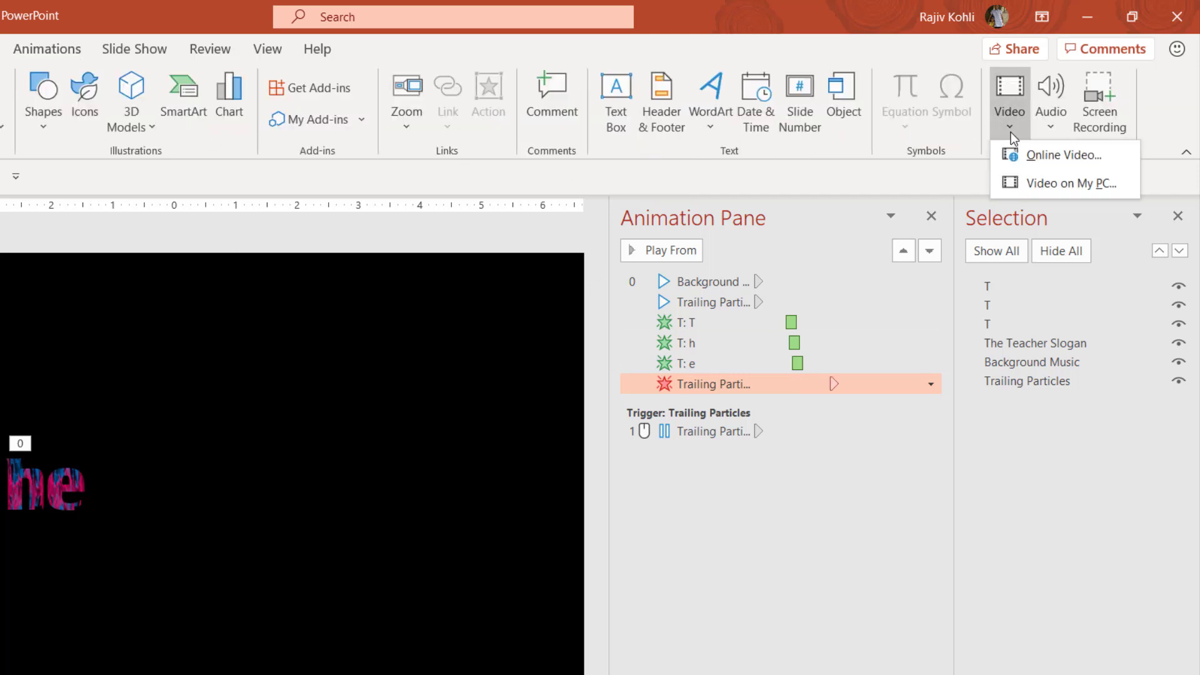
left_click(1030, 182)
left_click(53, 155)
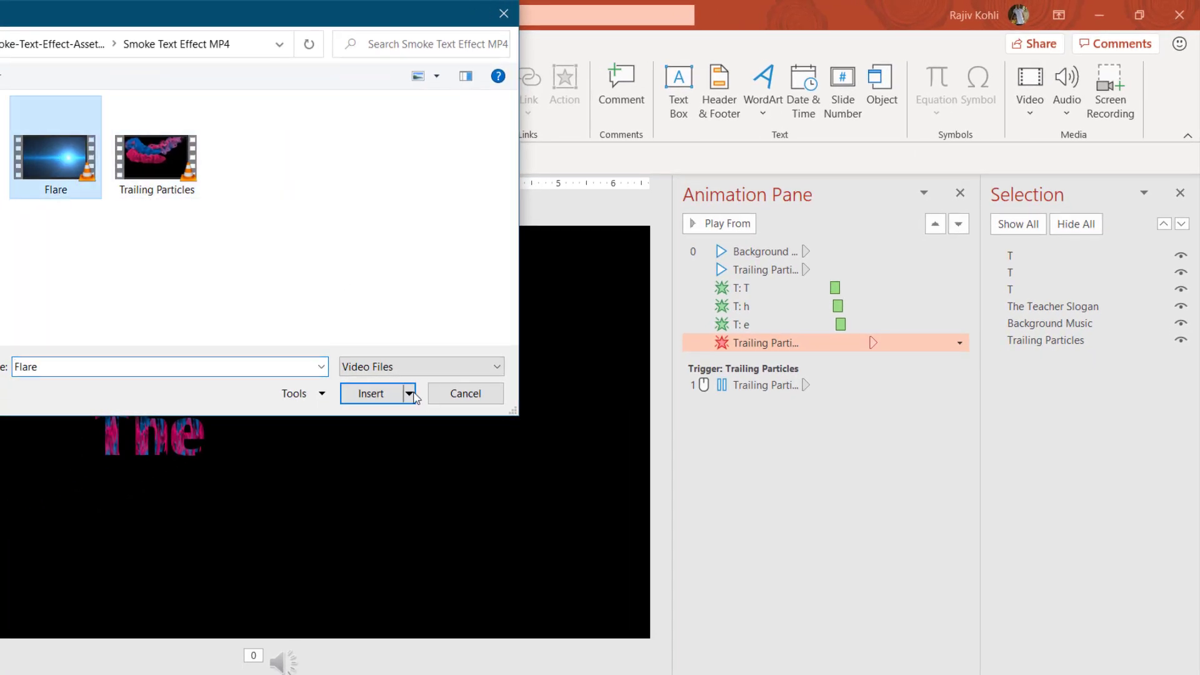
left_click(375, 393)
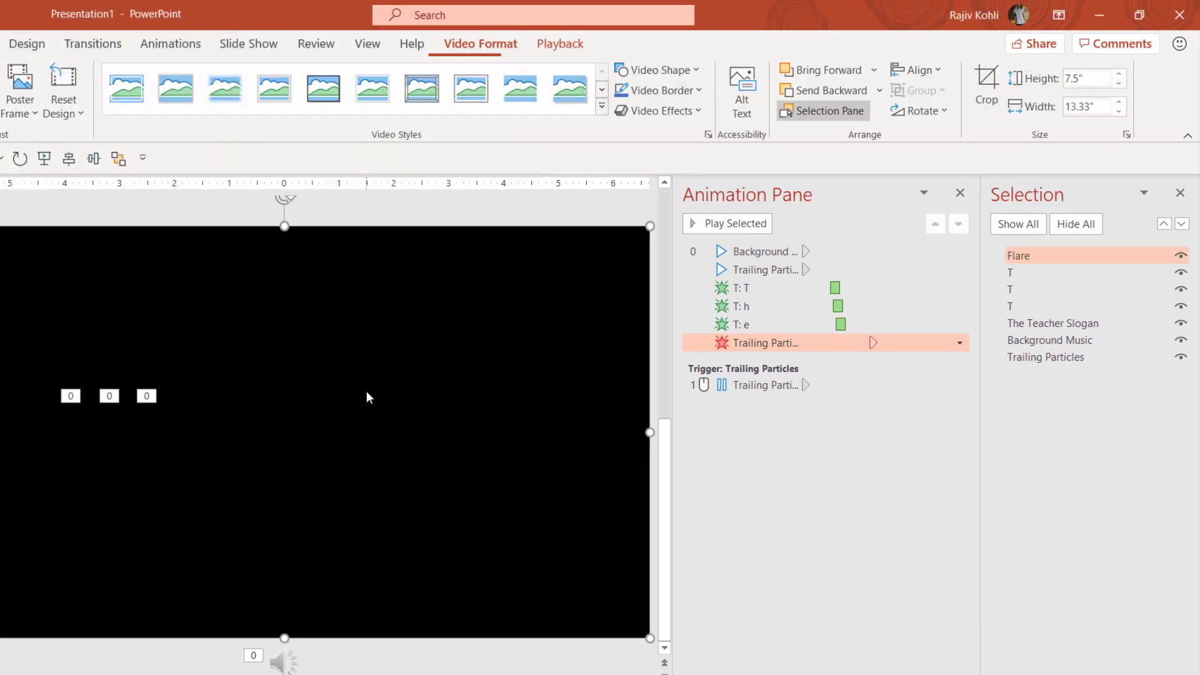
- Add an Appear entrance animation to the Flare video, starting With Previous with a delay of 4.80 seconds
left_click(171, 45)
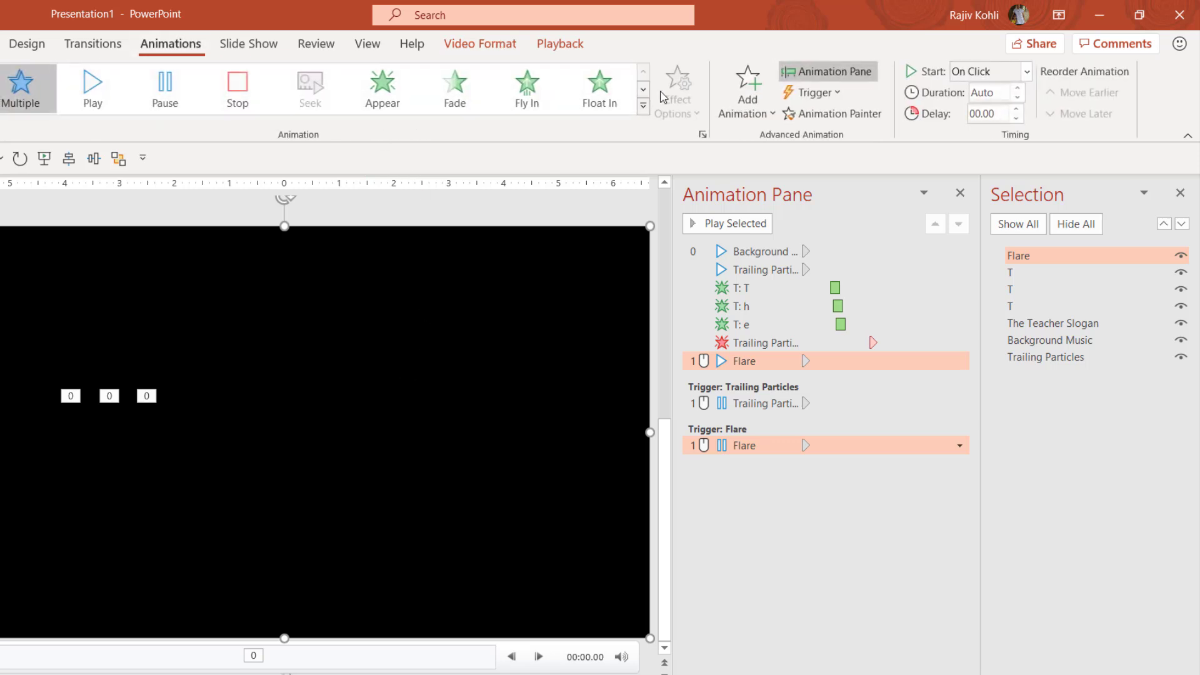
left_click(756, 99)
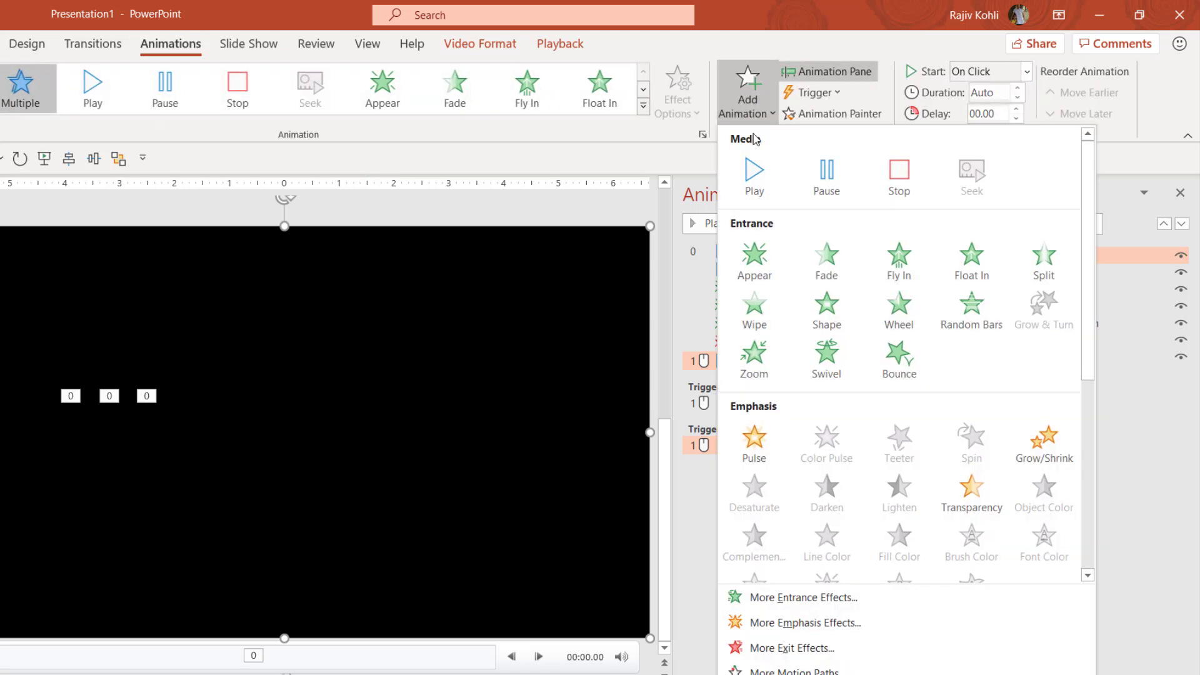
left_click(754, 256)
left_click(995, 72)
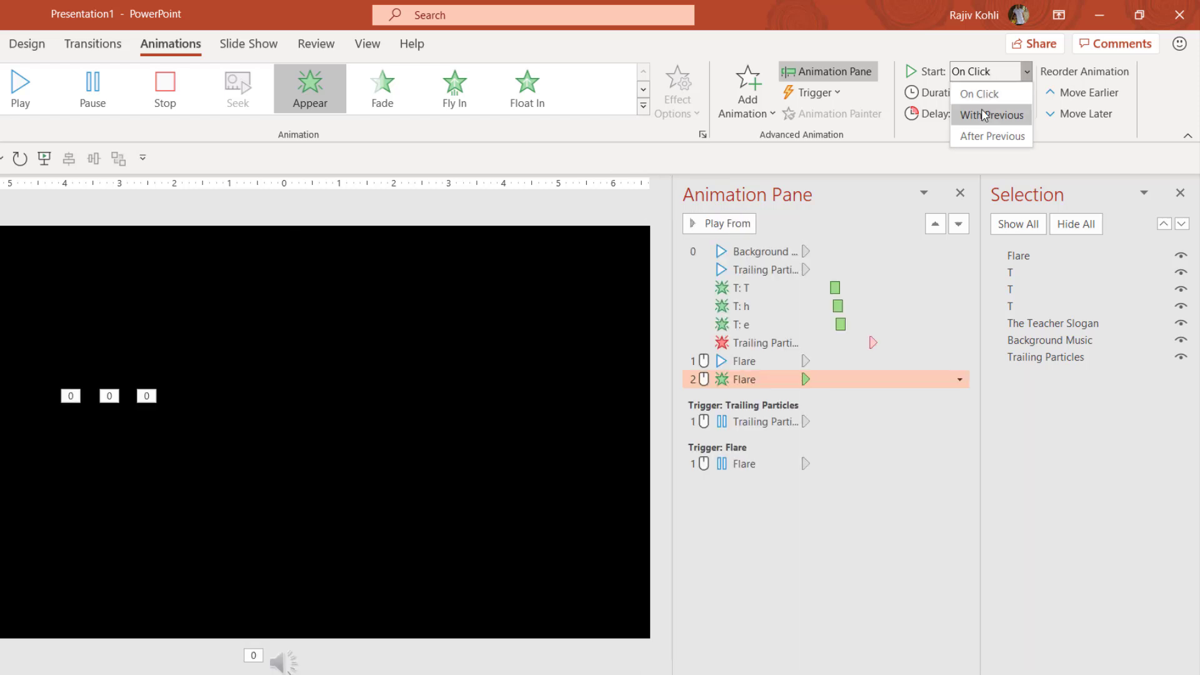
left_click(992, 115)
double_click(993, 115)
type("4.8")
key("Return")
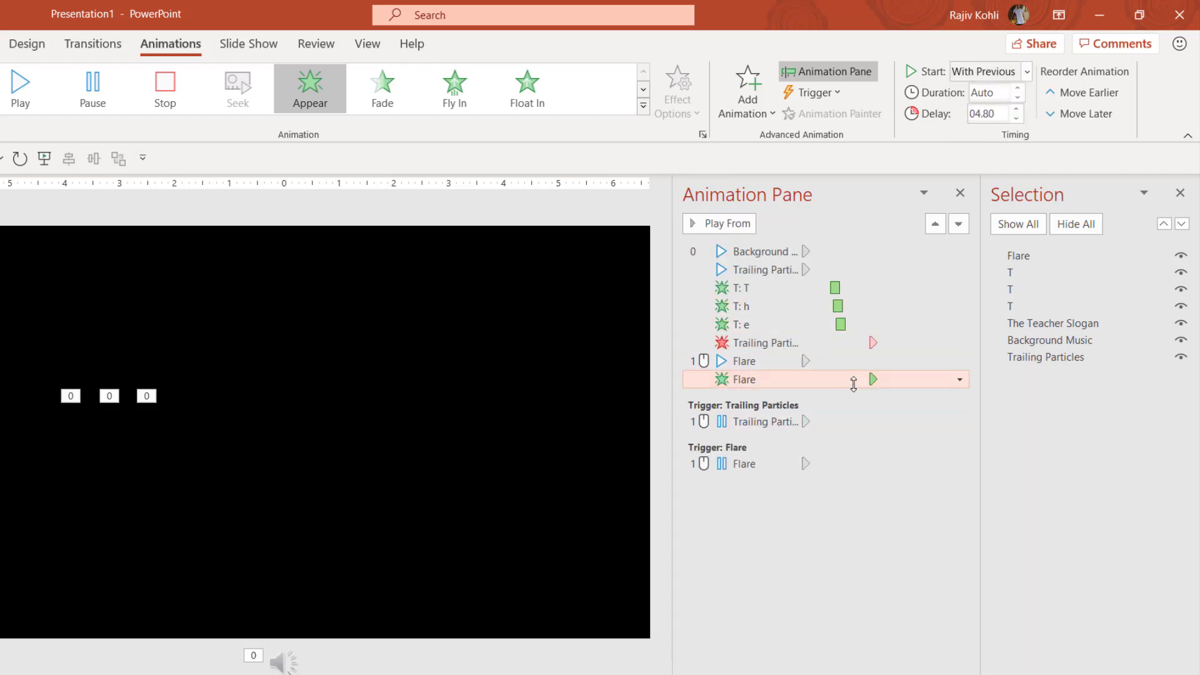
- Set the Flare video's Play animation to start With Previous with a delay of 4.80 seconds
left_click(774, 362)
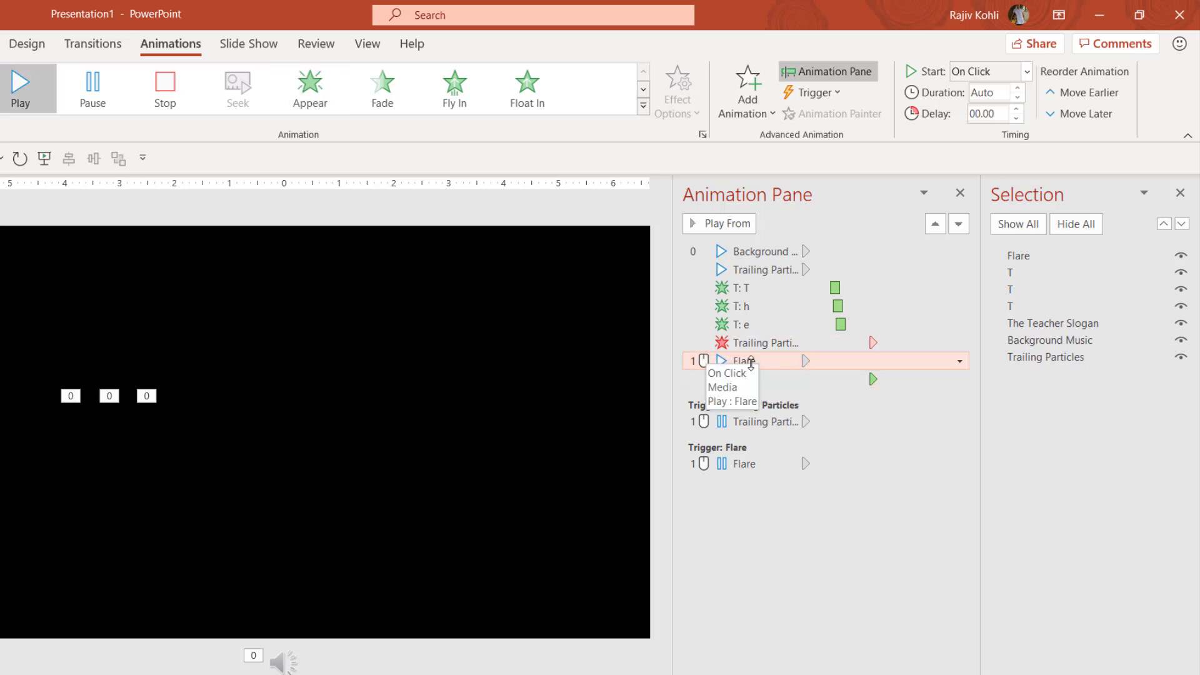
left_click(1026, 72)
left_click(987, 115)
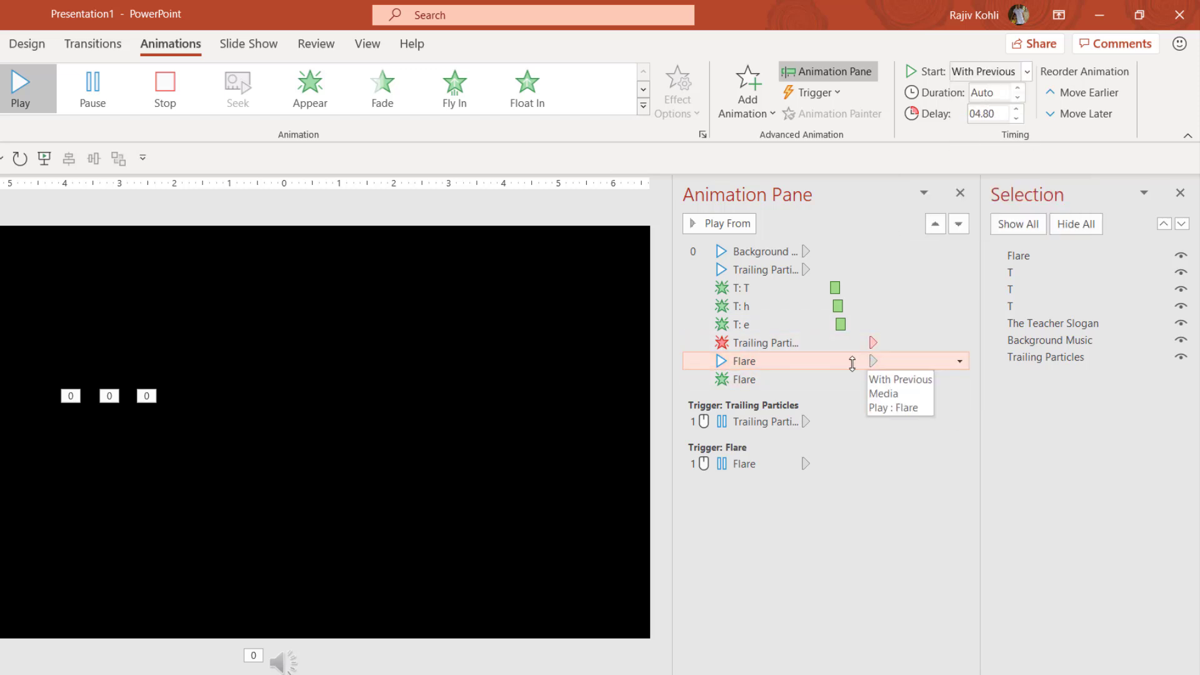
left_click(401, 350)
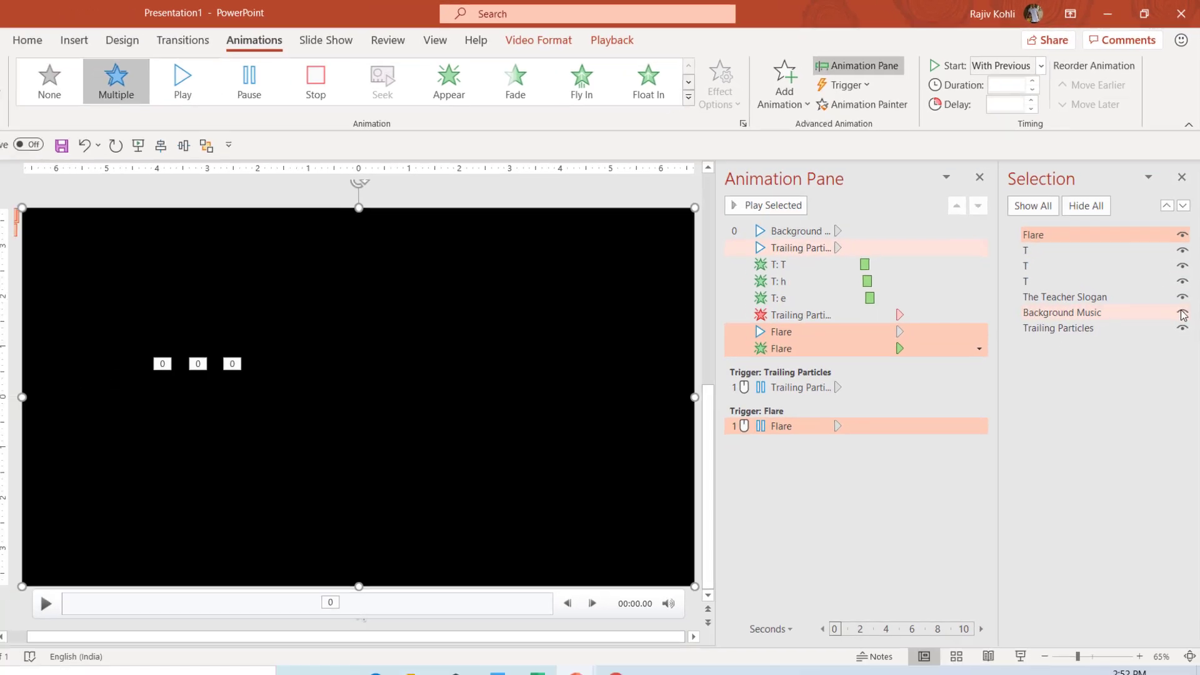
left_click(1182, 313)
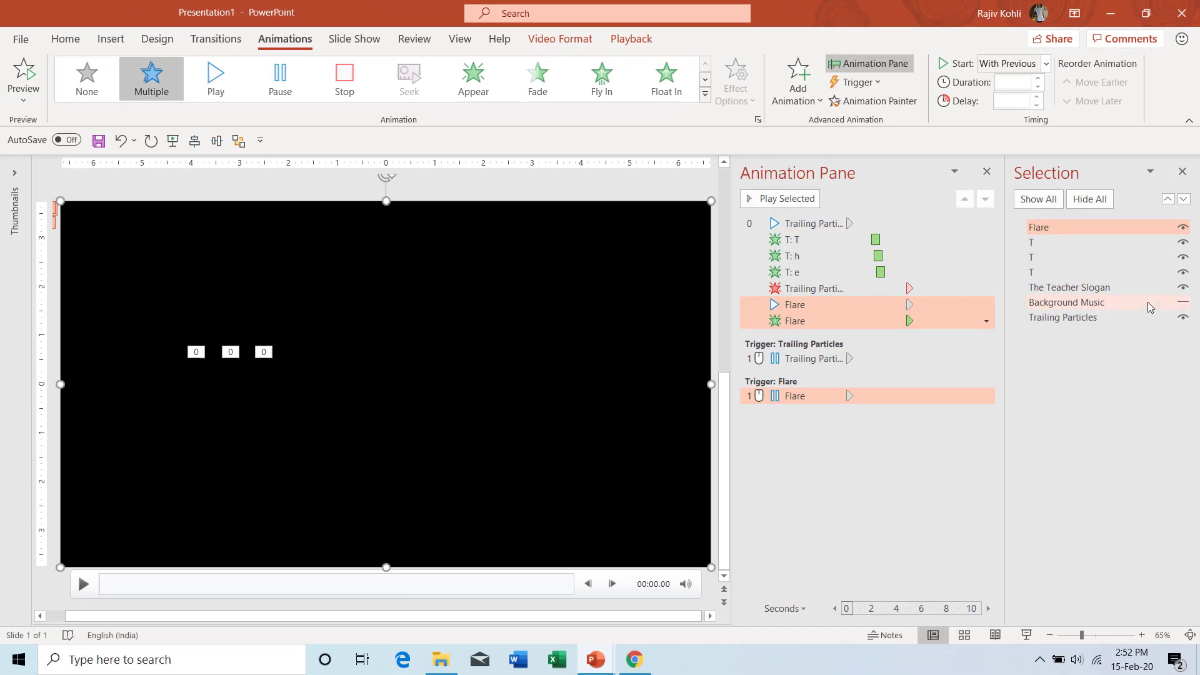
key("ctrl+z")
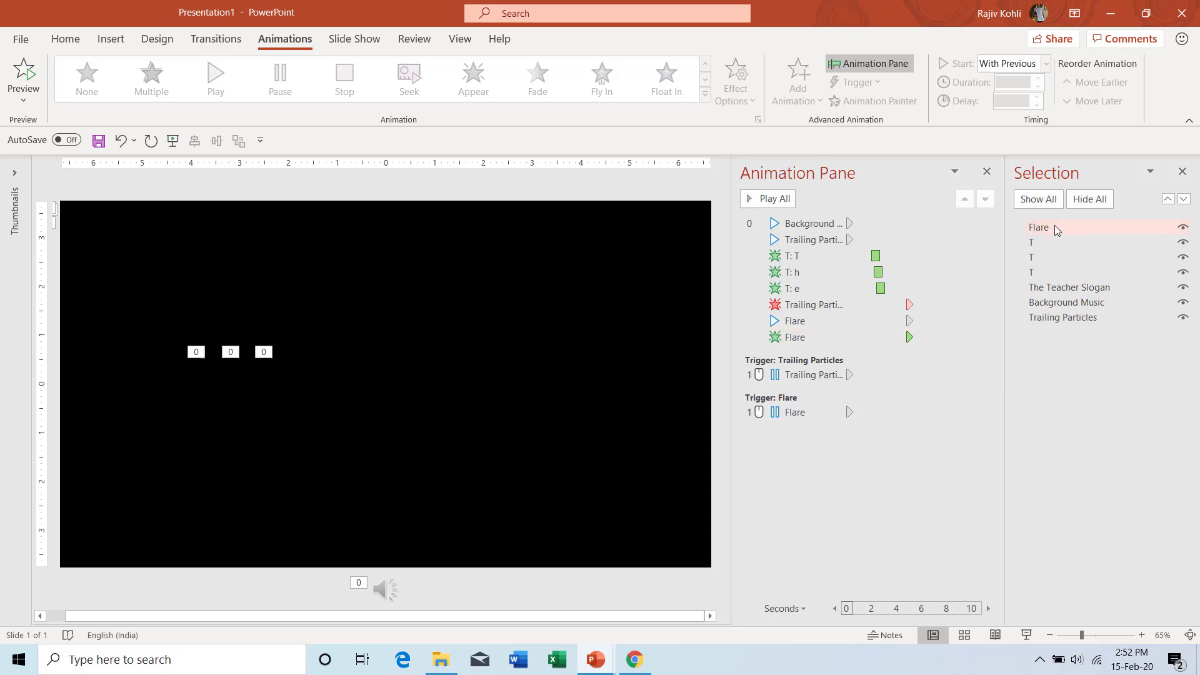
- Move the Flare video behind all other objects and play the slide show with the Background Music hidden
left_click_drag(1053, 233, 1061, 335)
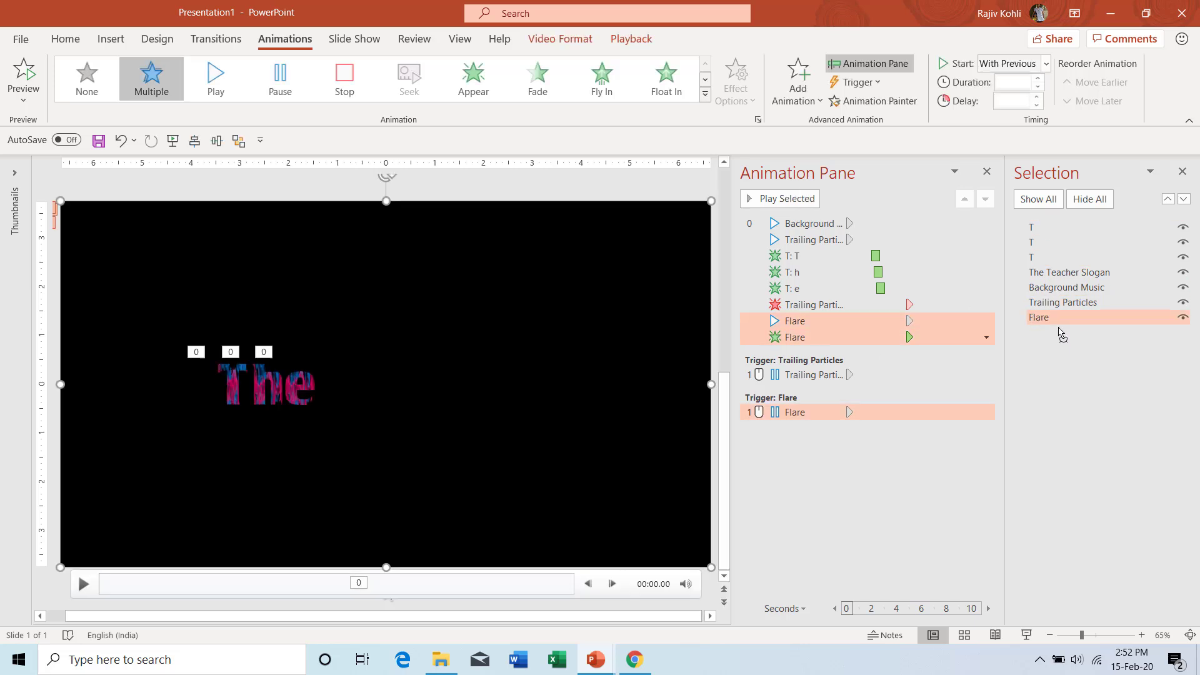
left_click(1183, 290)
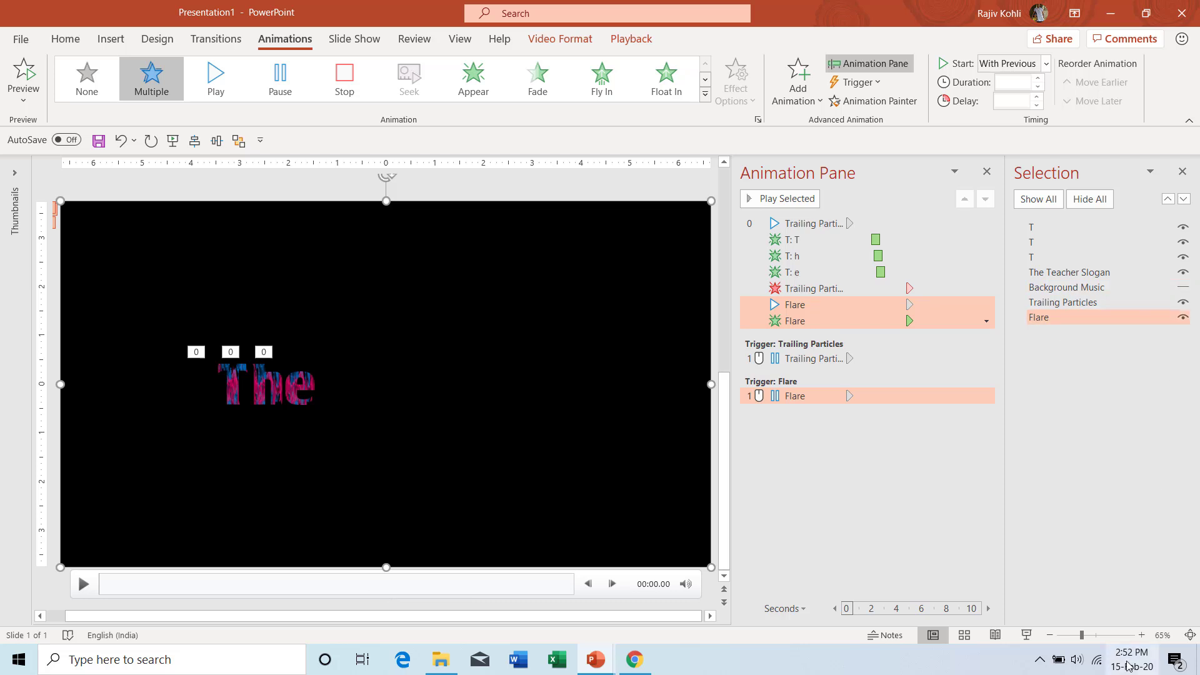
left_click(1027, 634)
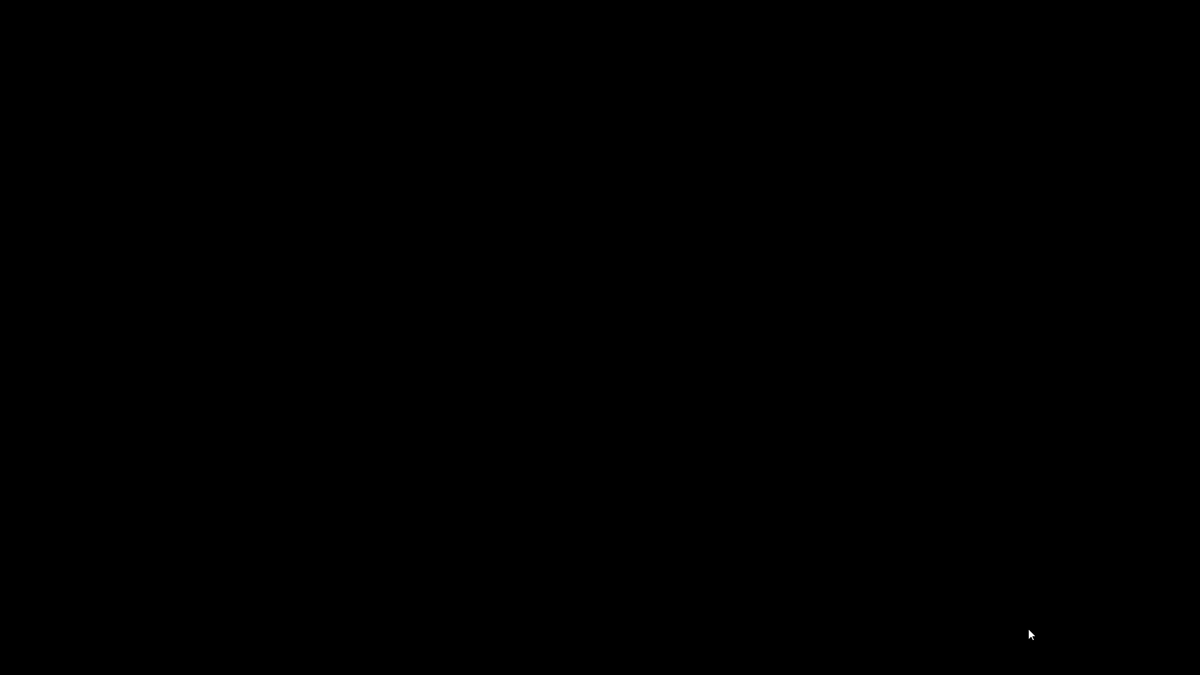
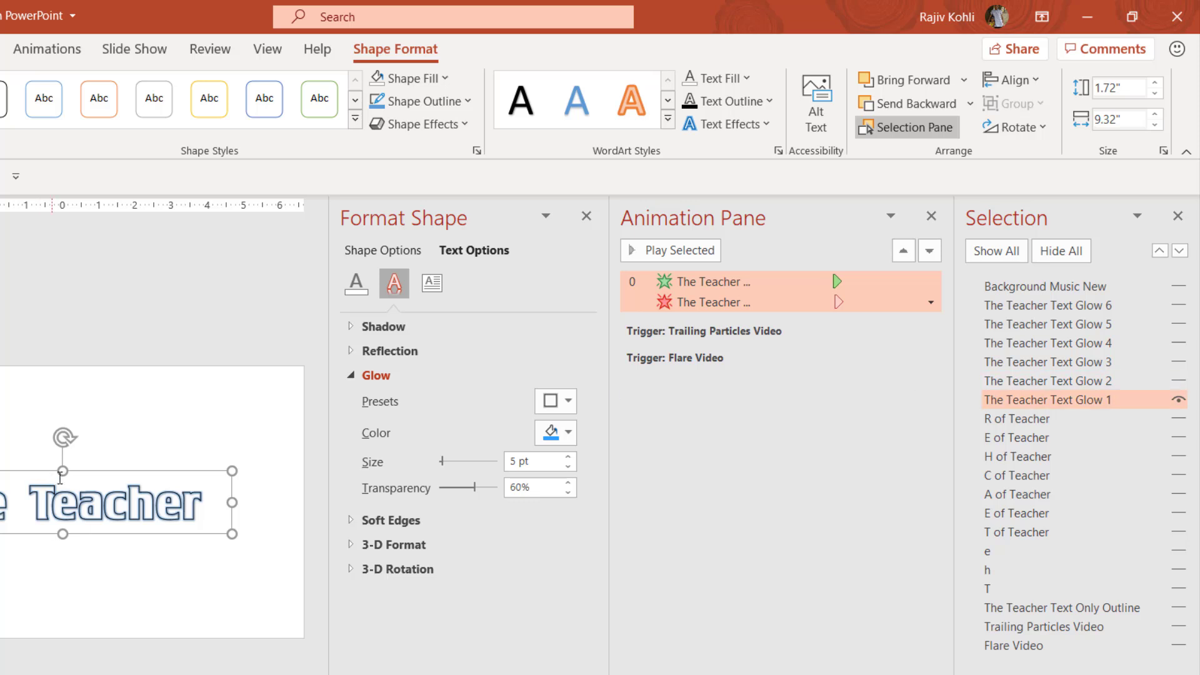
- In the finished smoke text presentation, show The Teacher Text Glow layers 2 to 5 one at a time to compare their glow
left_click(1179, 399)
left_click(1180, 381)
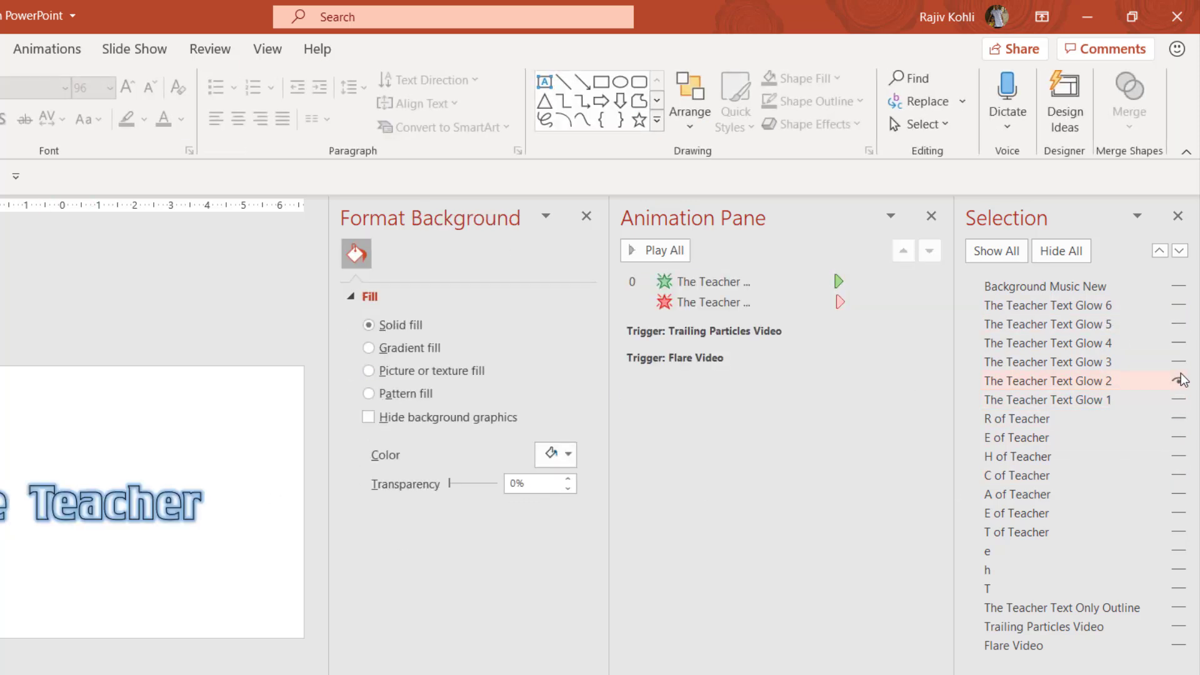
left_click(1179, 381)
left_click(1179, 362)
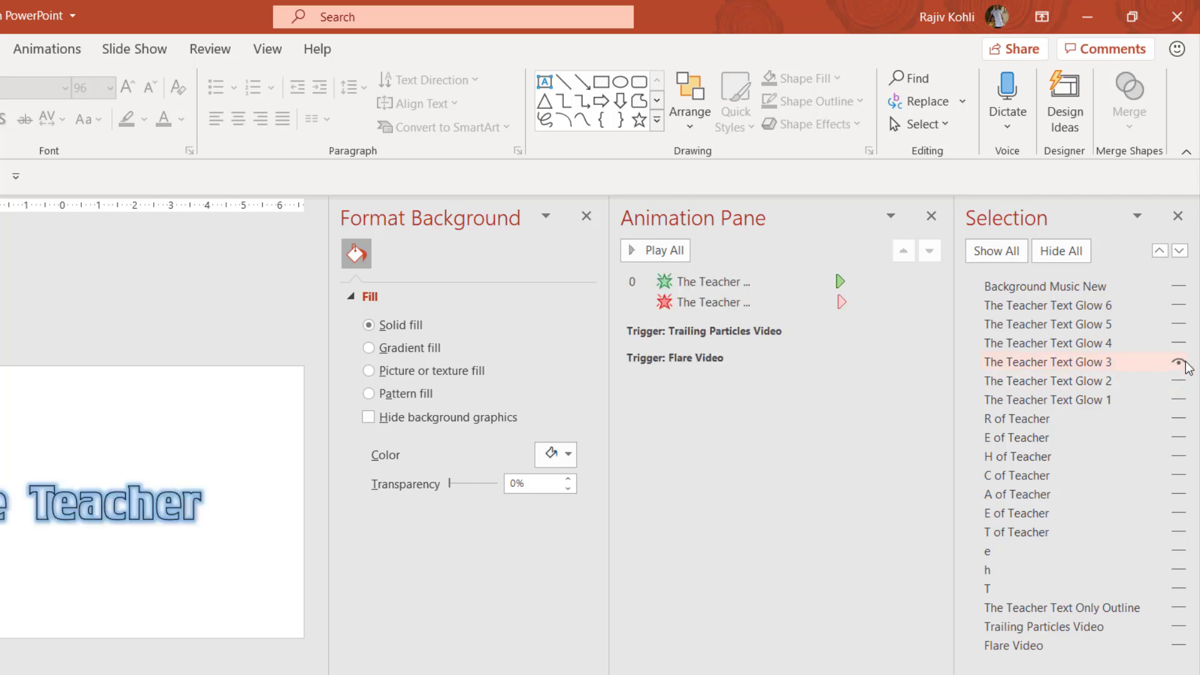
left_click(1179, 363)
left_click(1179, 343)
left_click(1179, 343)
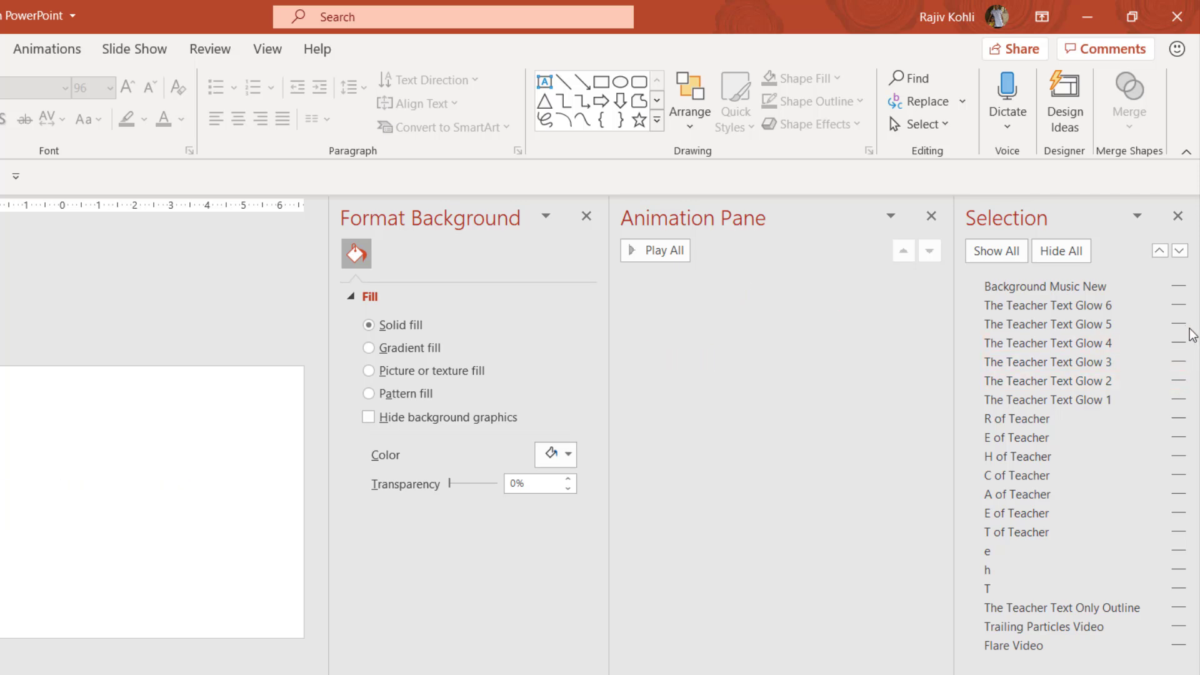
left_click(1181, 323)
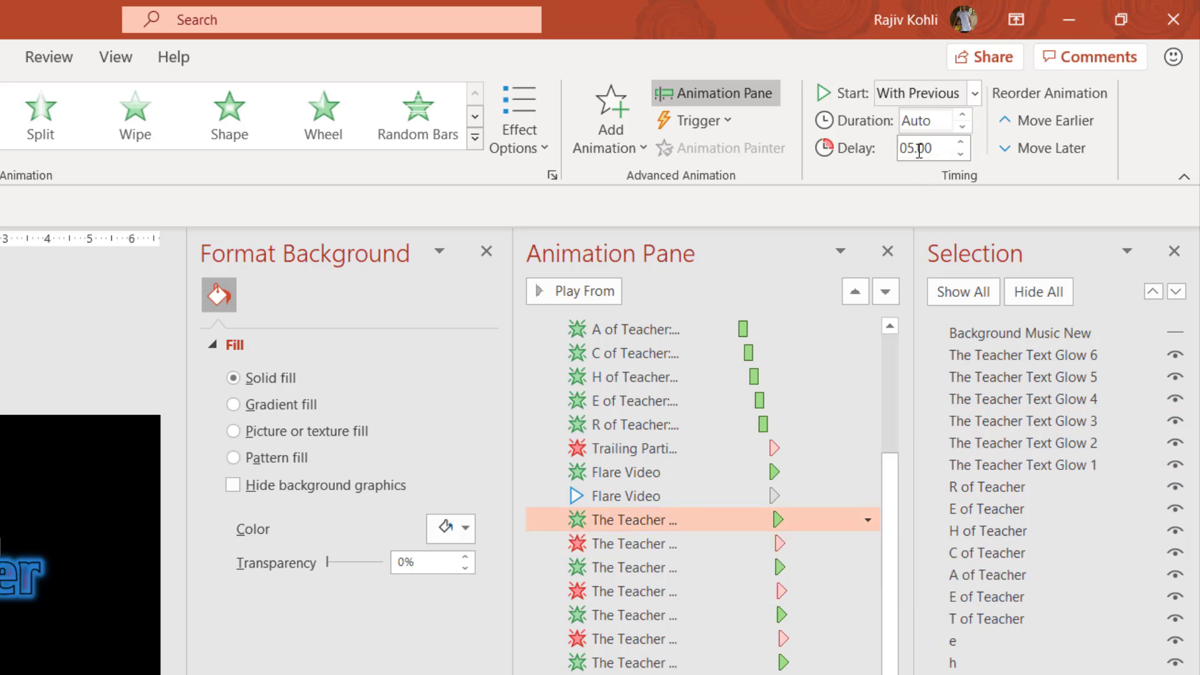
- Examine the start and delay settings of the successive appear and disappear animations of The Teacher glow texts
left_click(729, 544)
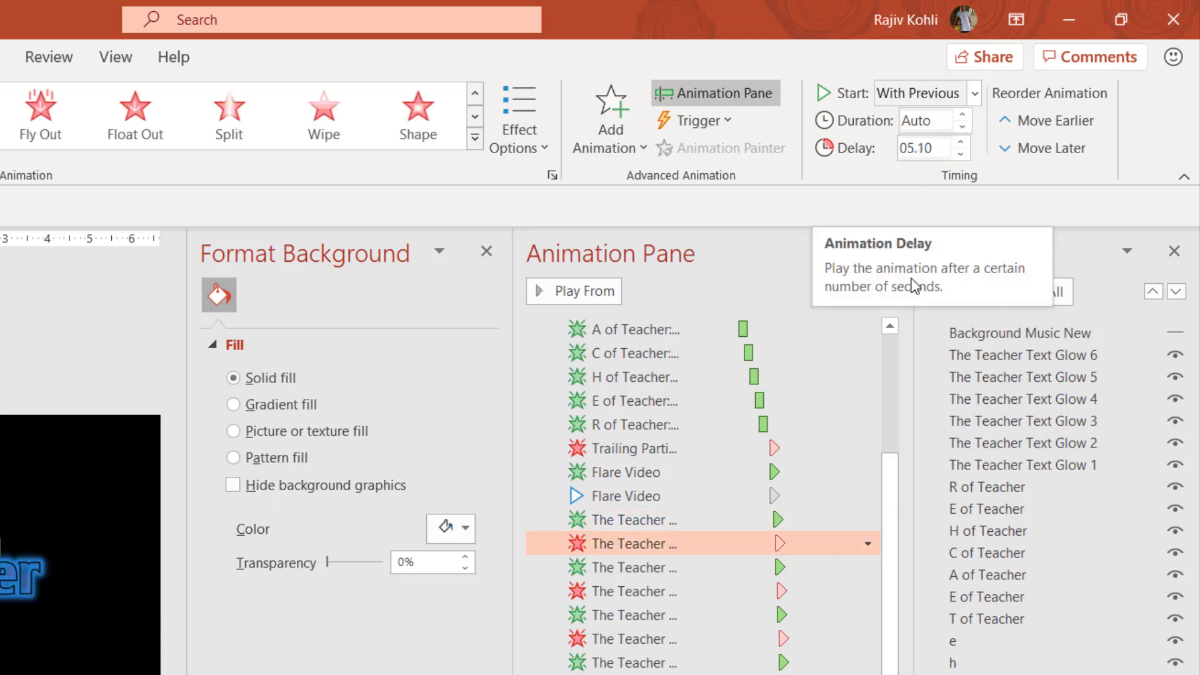
left_click(753, 566)
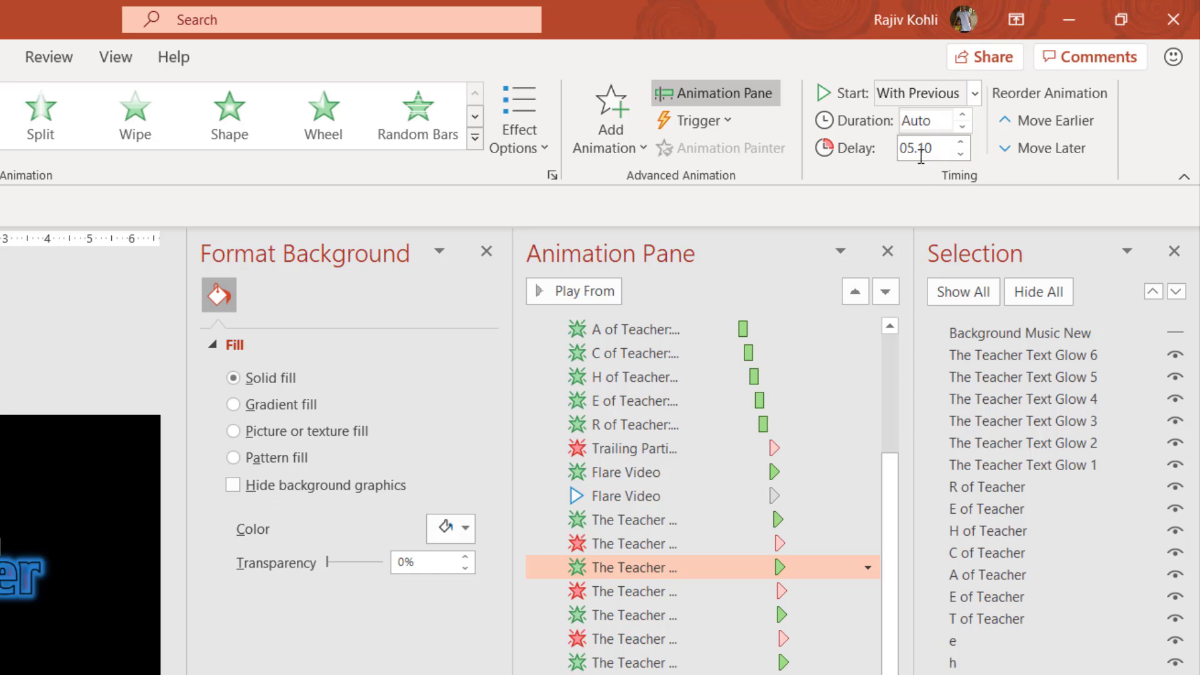
left_click(743, 591)
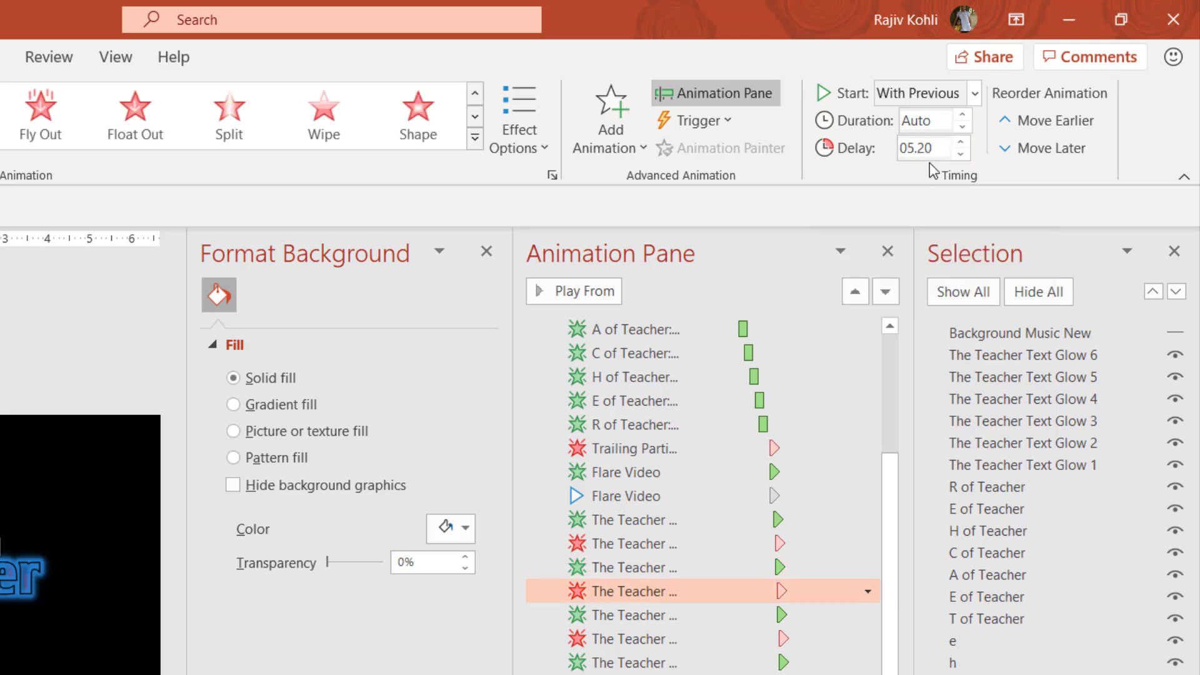
left_click(747, 621)
left_click(747, 638)
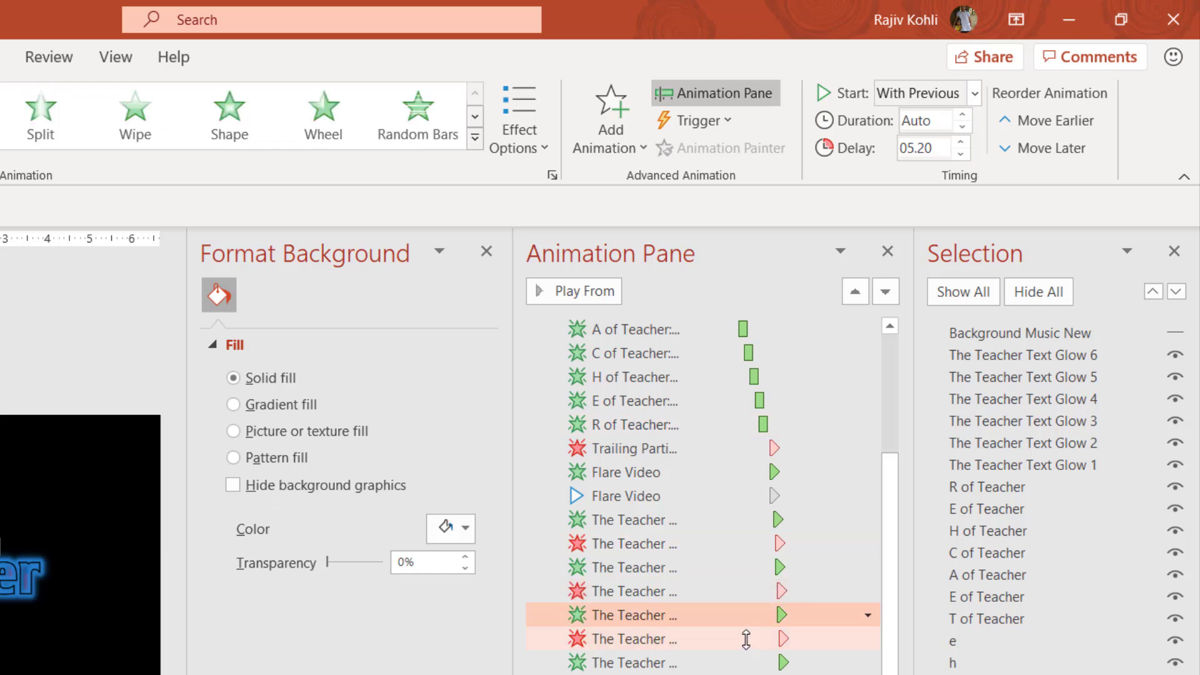
left_click(746, 662)
left_click(746, 673)
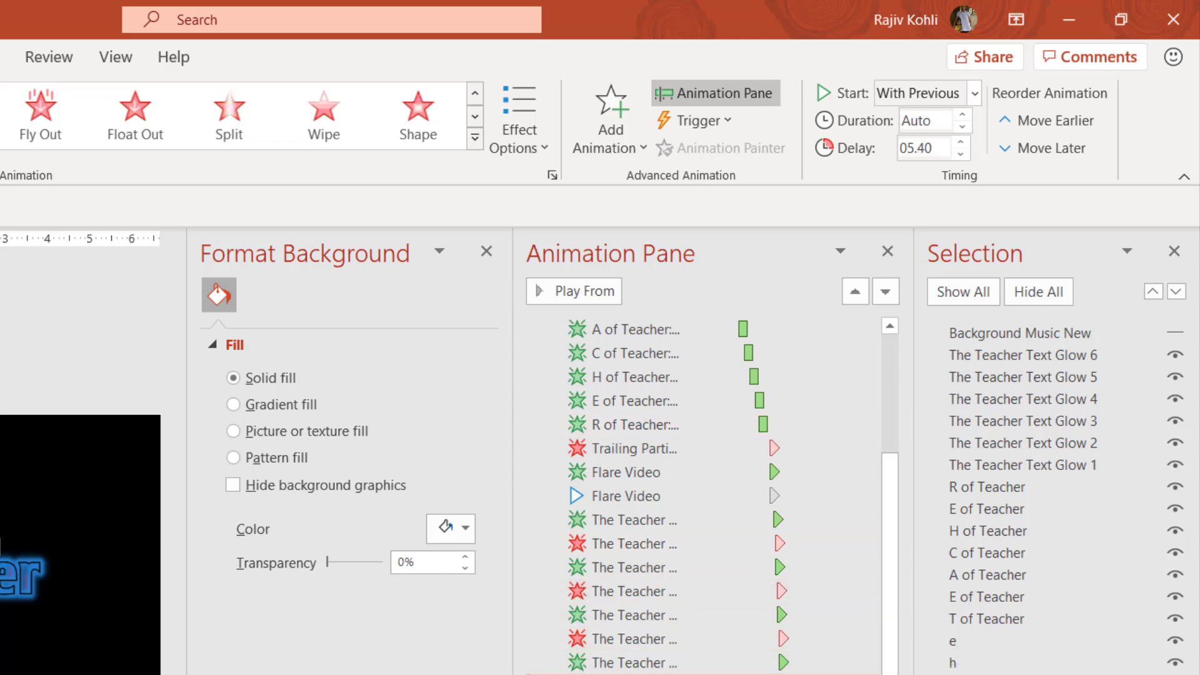
key("Down")
key("Down")
key("Down")
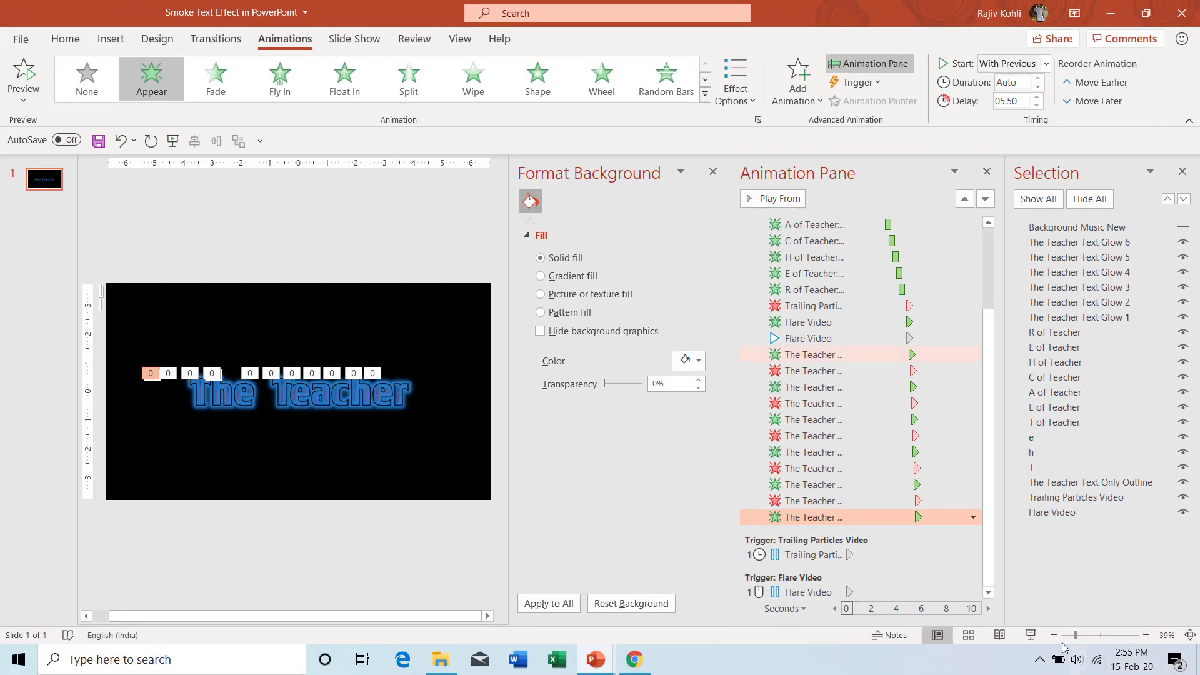
- Play the finished slide show to examine the glowing text animation, and return to the editing view
left_click(1031, 635)
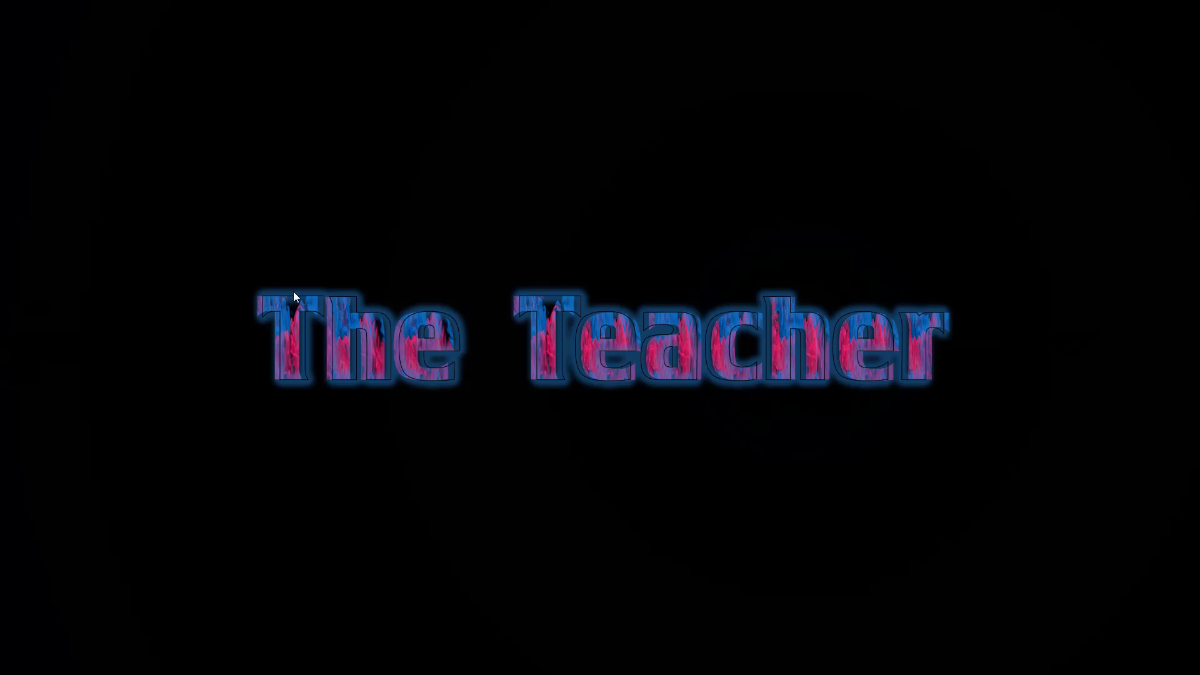
left_click(454, 383)
left_click(353, 398)
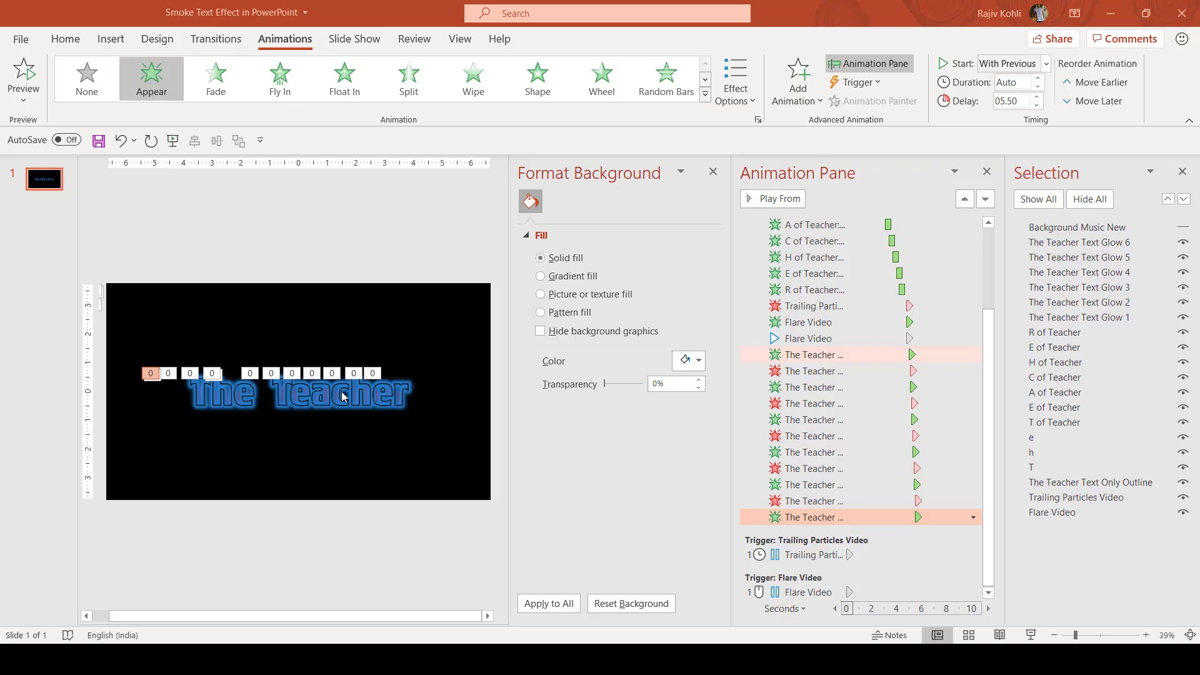